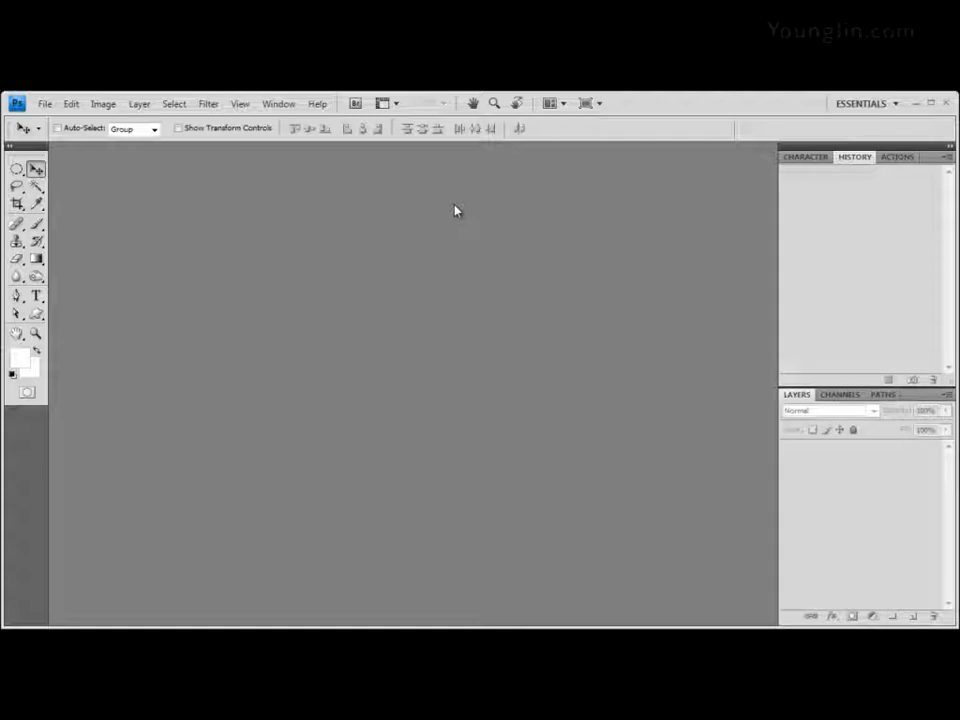
Create a new 400 × 260 pixel document at 72 pixels/inch in RGB Color with a white background.
key("alt+Tab")
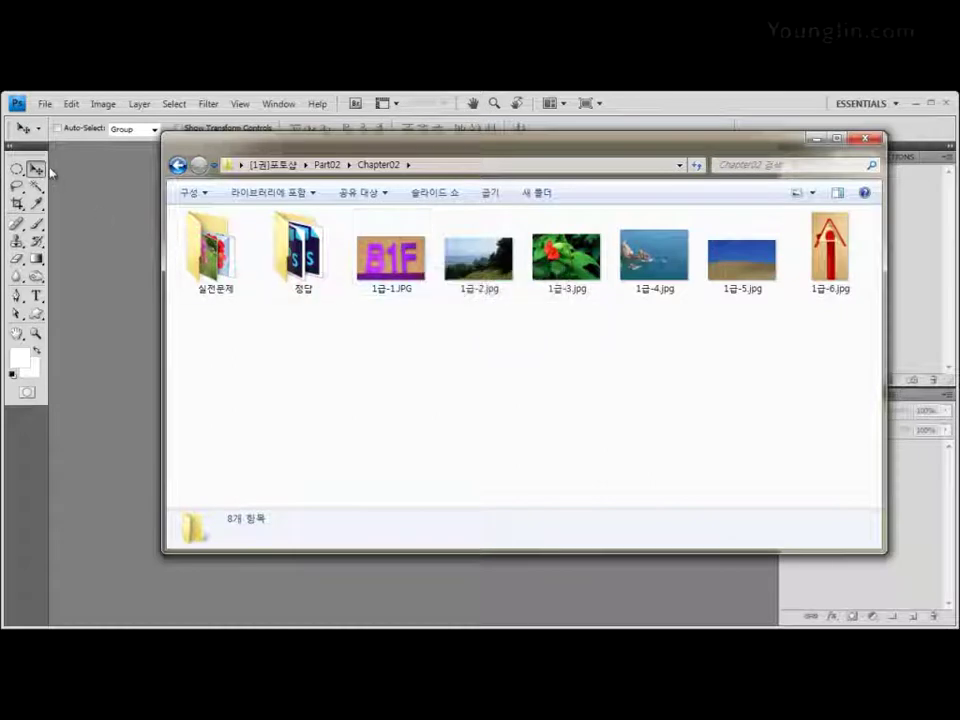
left_click(52, 124)
left_click(45, 103)
left_click(58, 122)
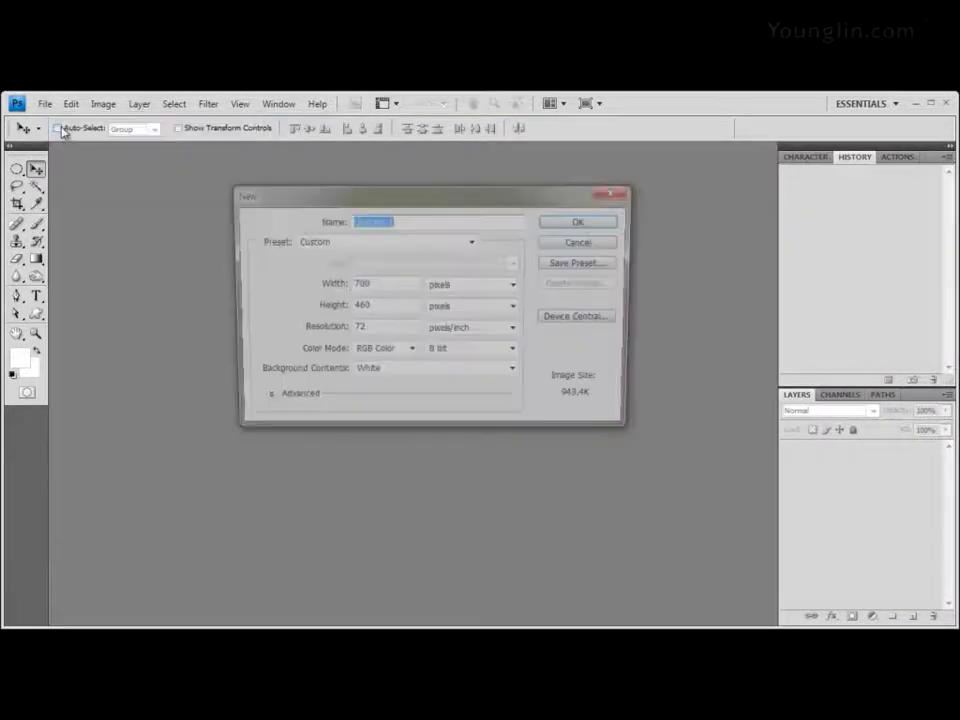
left_click_drag(479, 195, 450, 189)
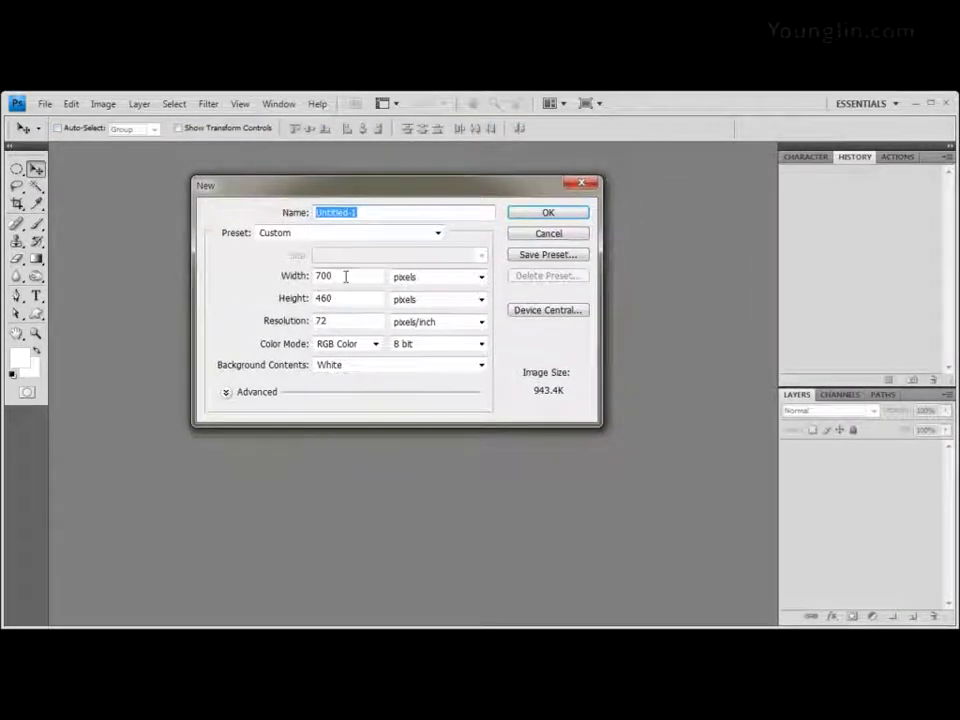
double_click(345, 276)
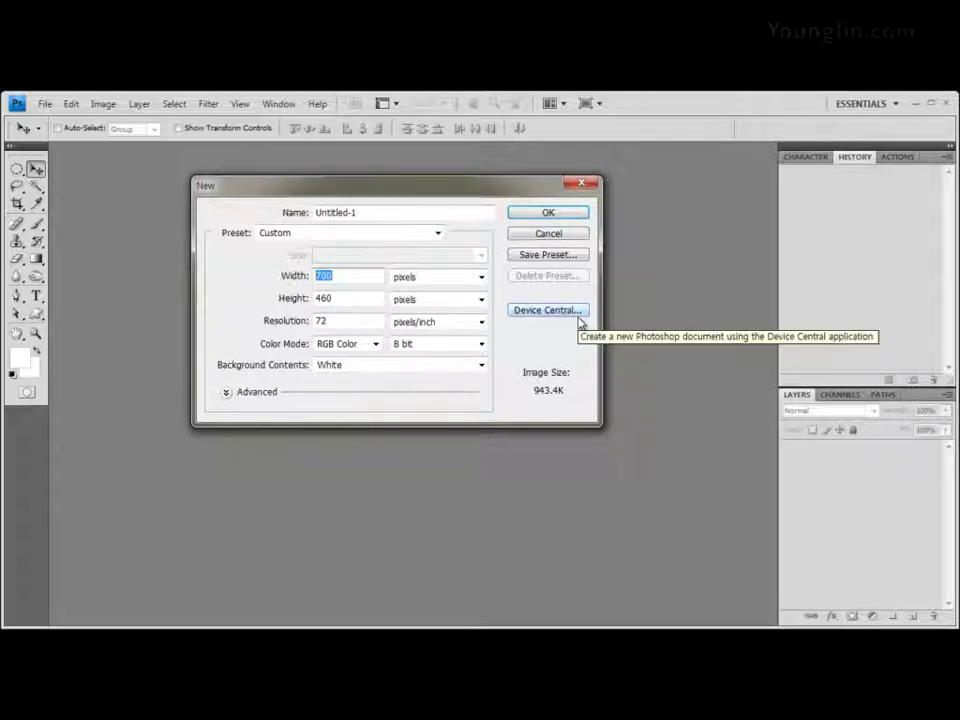
type("400")
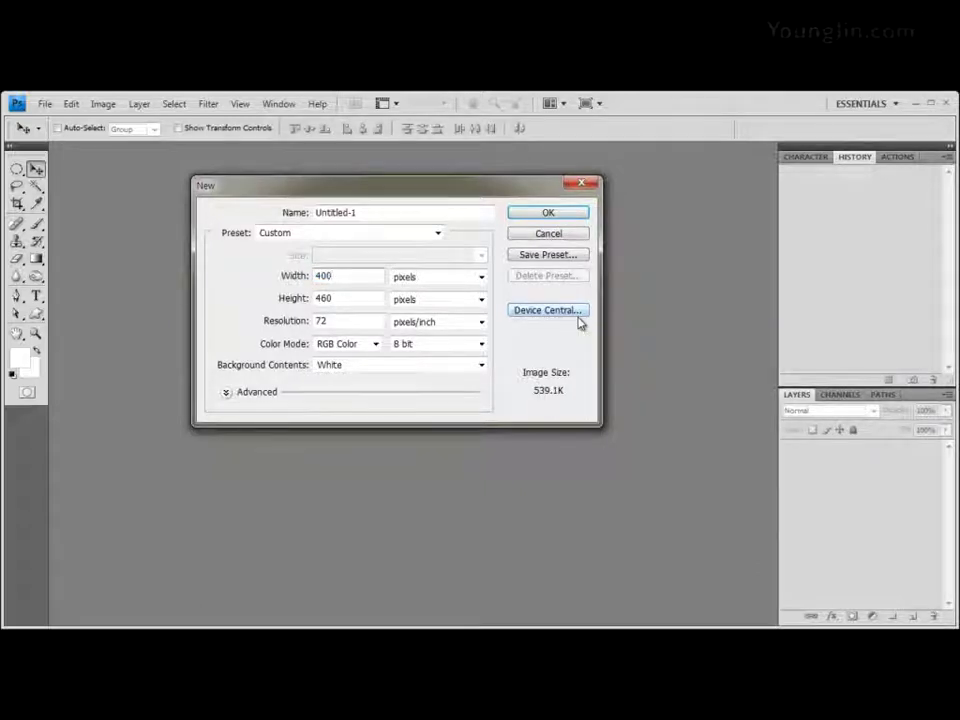
left_click_drag(339, 296, 186, 296)
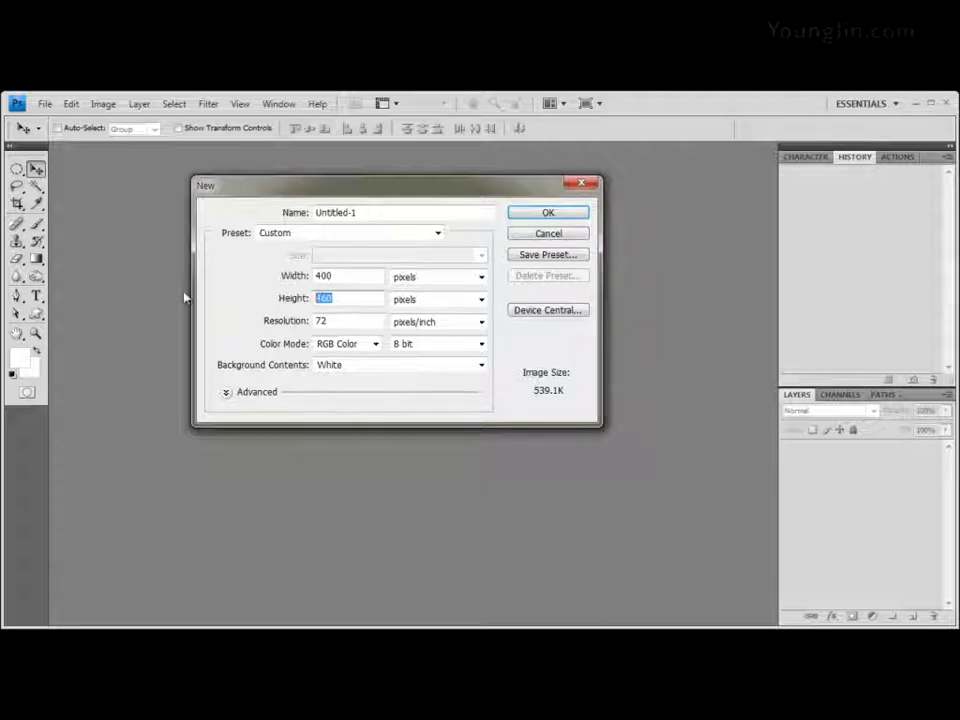
type("260")
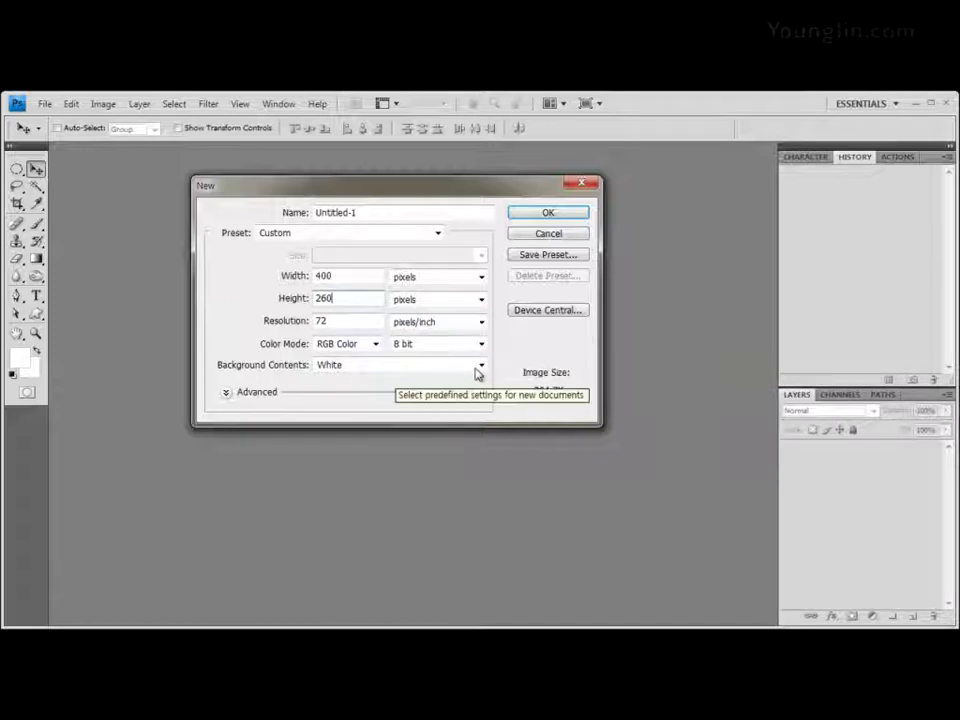
left_click(583, 212)
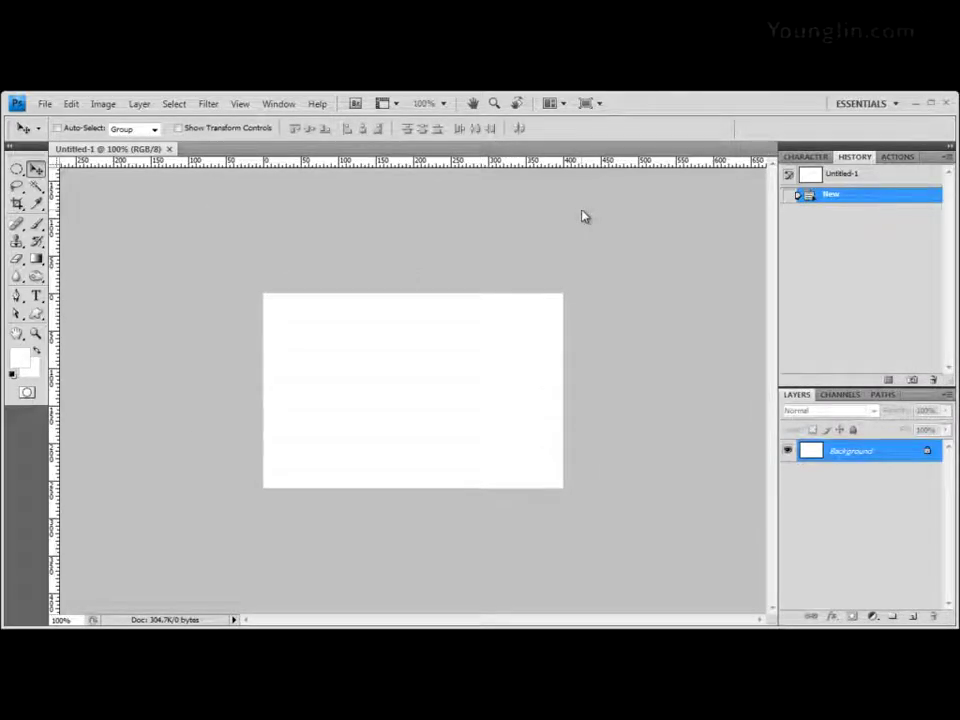
Open the image 1급-1.JPG from the Chapter02 folder in Photoshop.
key("alt+Tab")
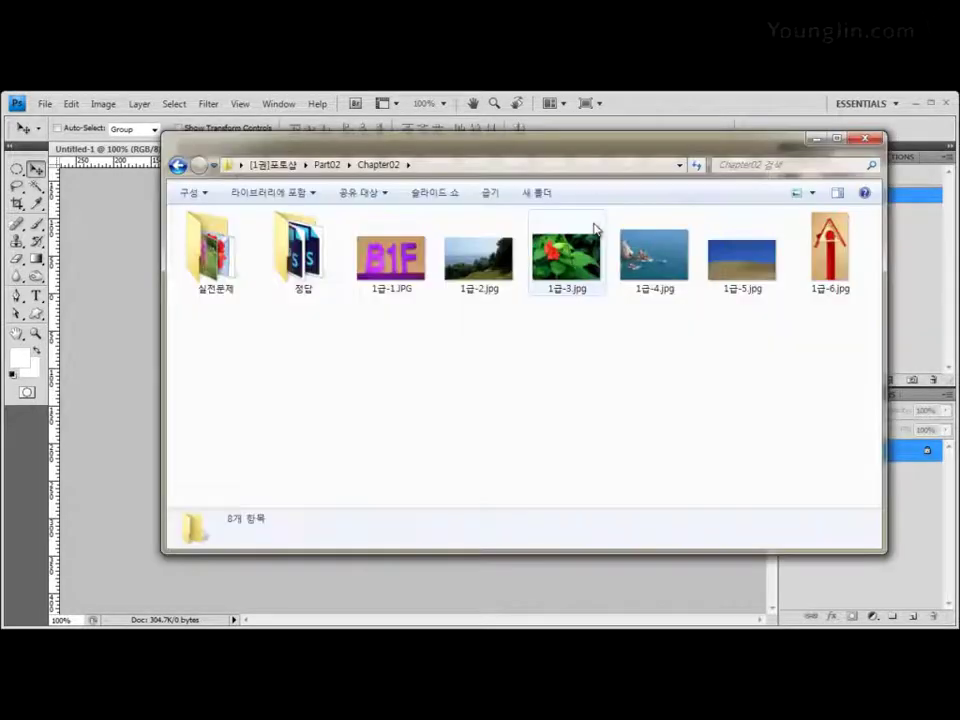
left_click(395, 253)
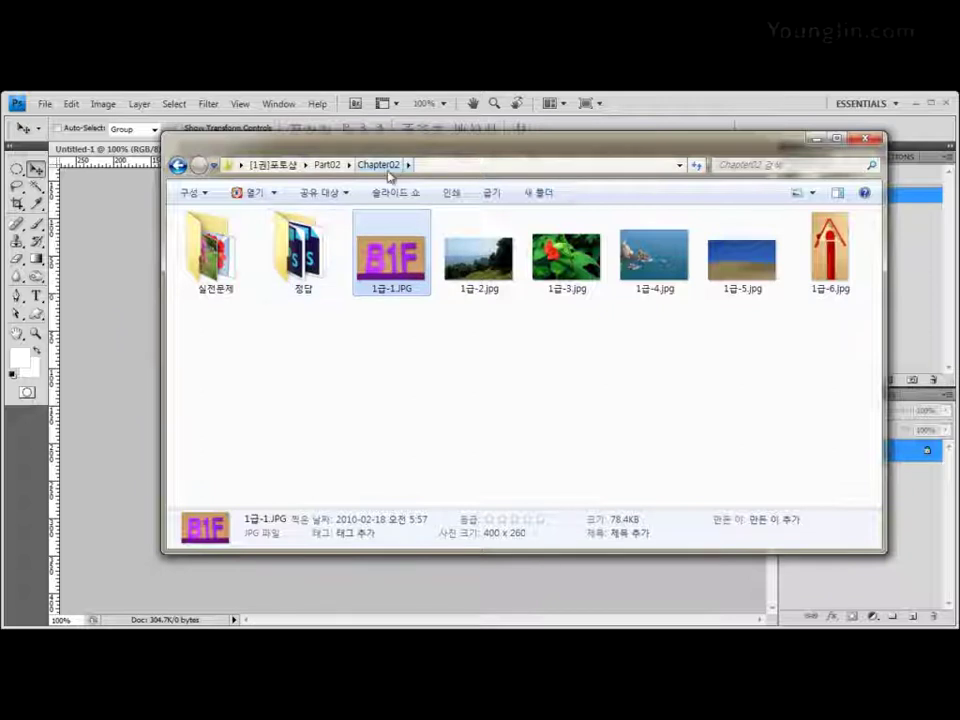
left_click_drag(405, 268, 141, 343)
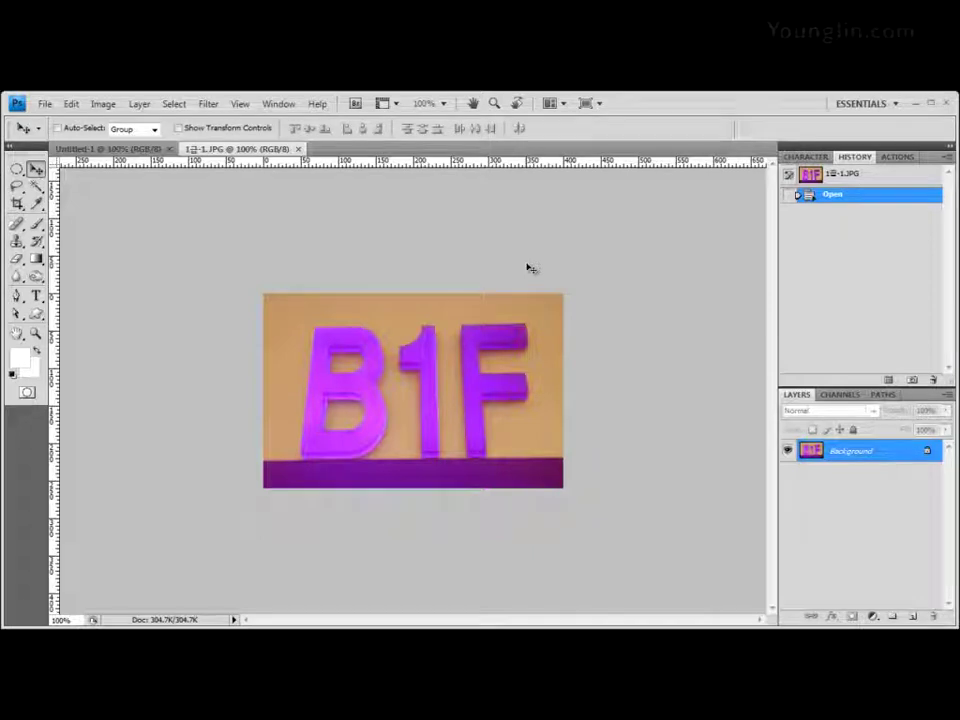
Save the blank untitled document in the 내 사진 folder as 챕터2-1.psd in Photoshop format.
key("ctrl+Tab")
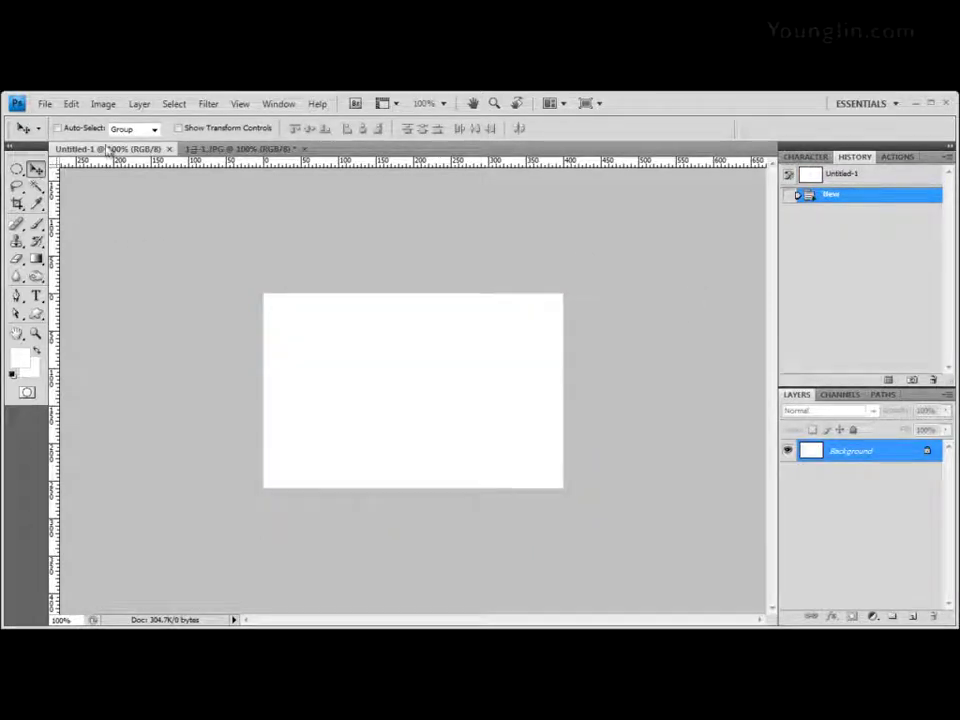
left_click(45, 103)
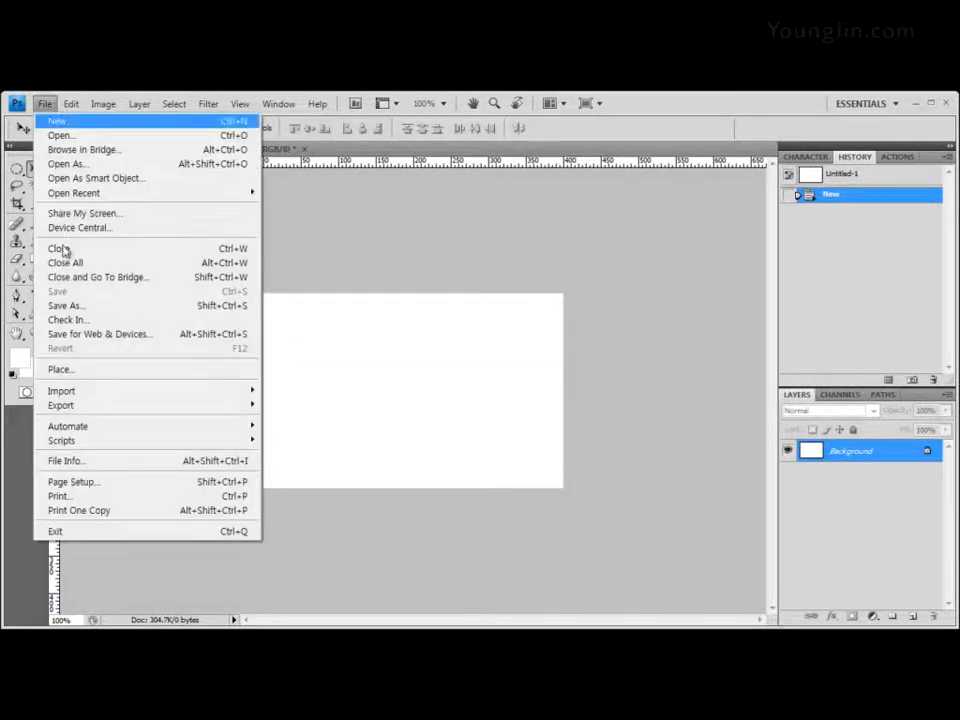
left_click(66, 305)
left_click_drag(343, 138, 315, 131)
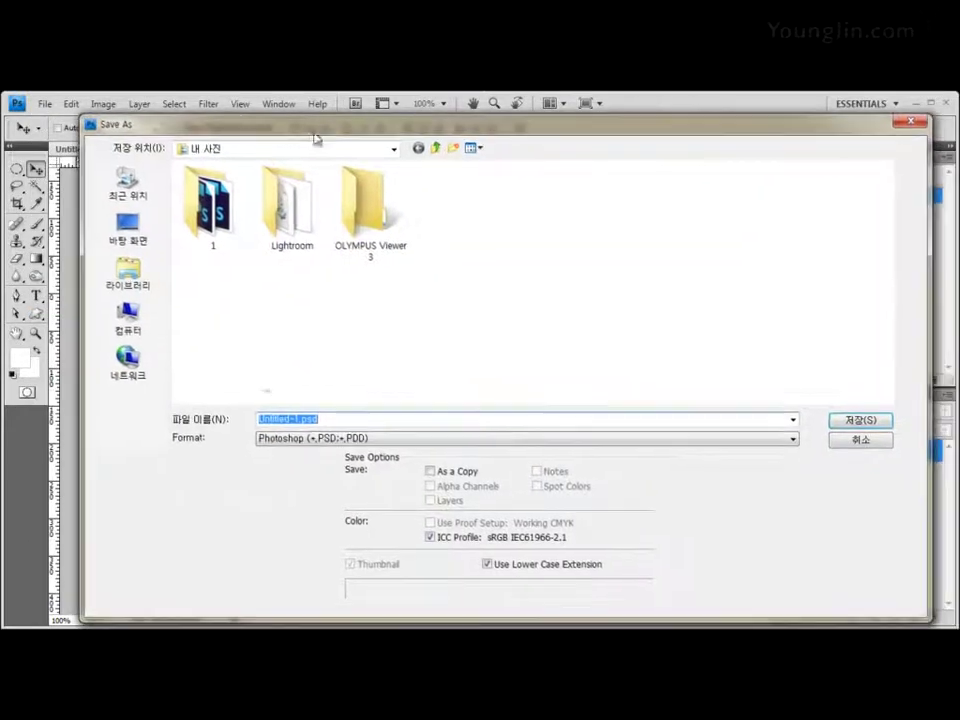
left_click(291, 418)
double_click(291, 418)
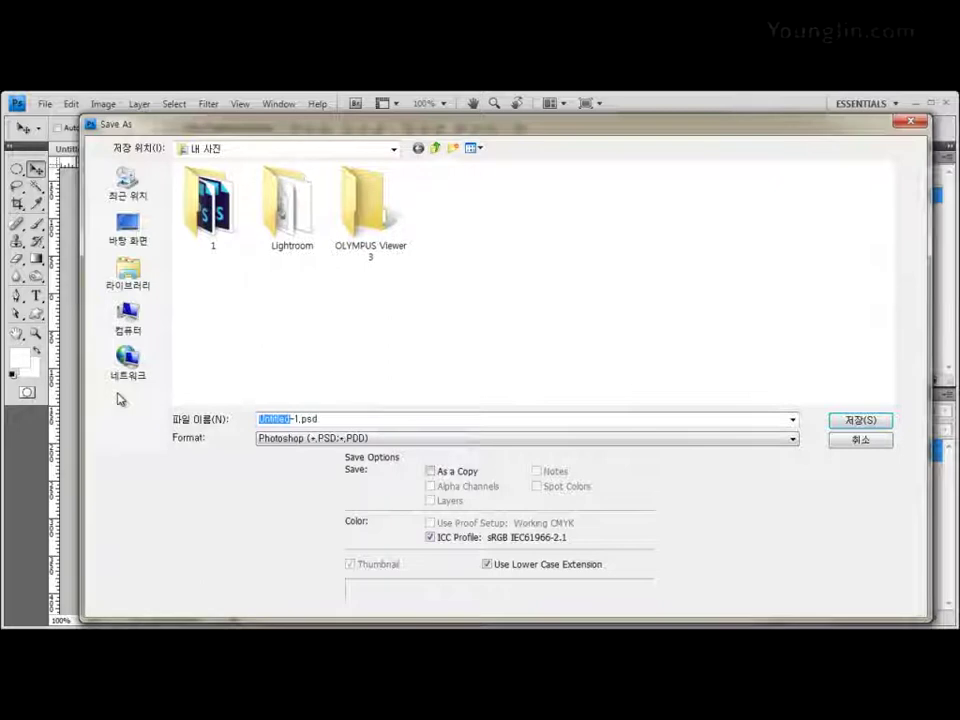
type("사")
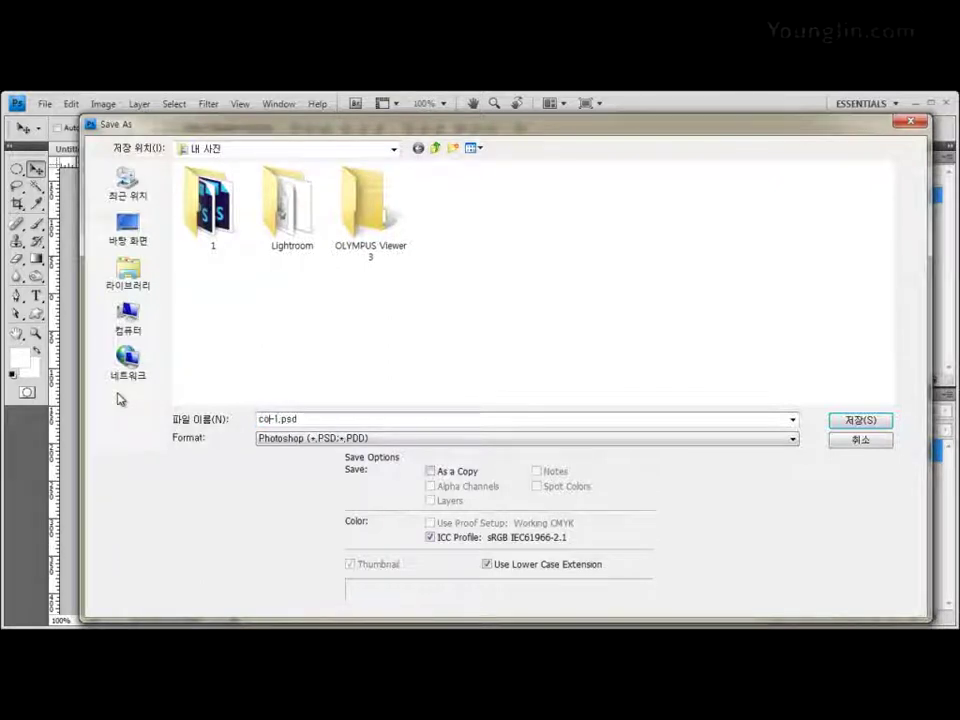
type("플")
type("2")
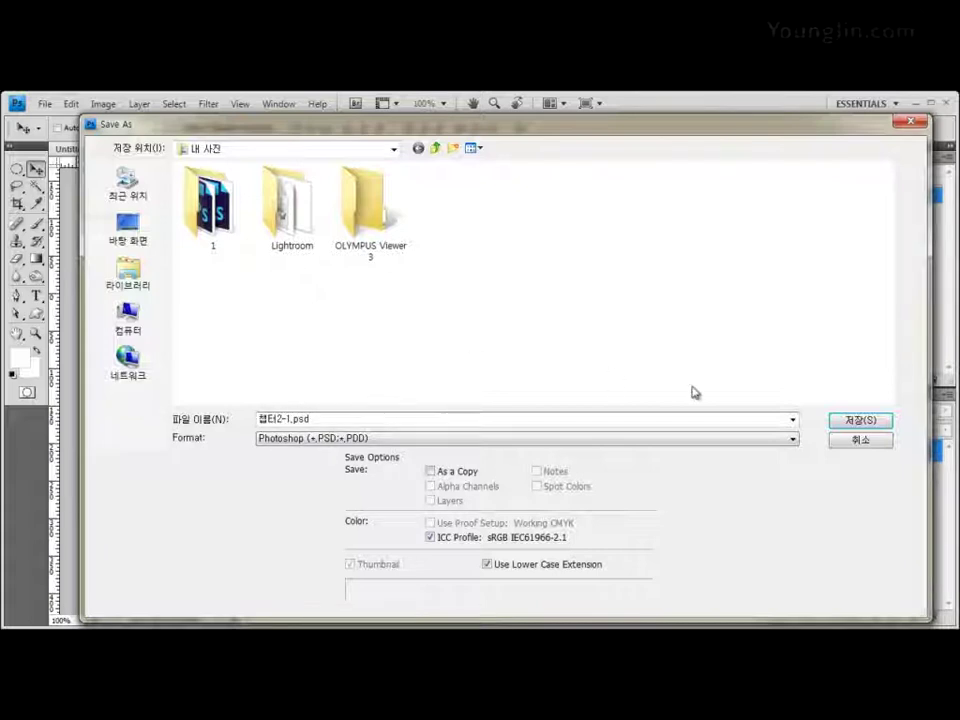
left_click(871, 421)
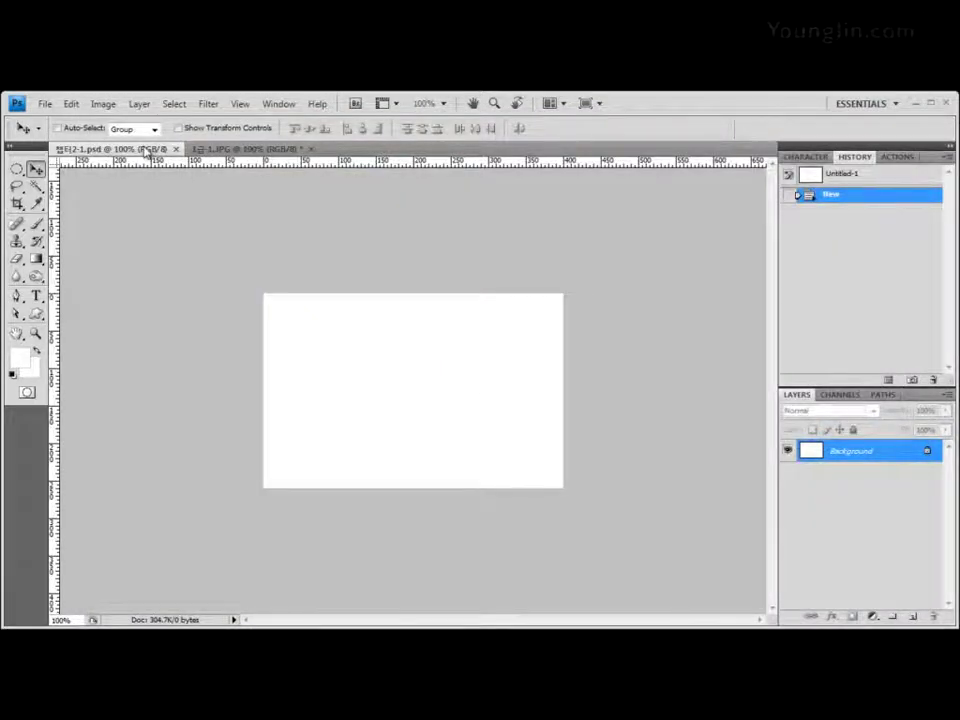
Copy the B1F image into 챕터2-1.psd as a layer covering the canvas, and close 1급-1.JPG without saving.
left_click_drag(148, 150, 463, 217)
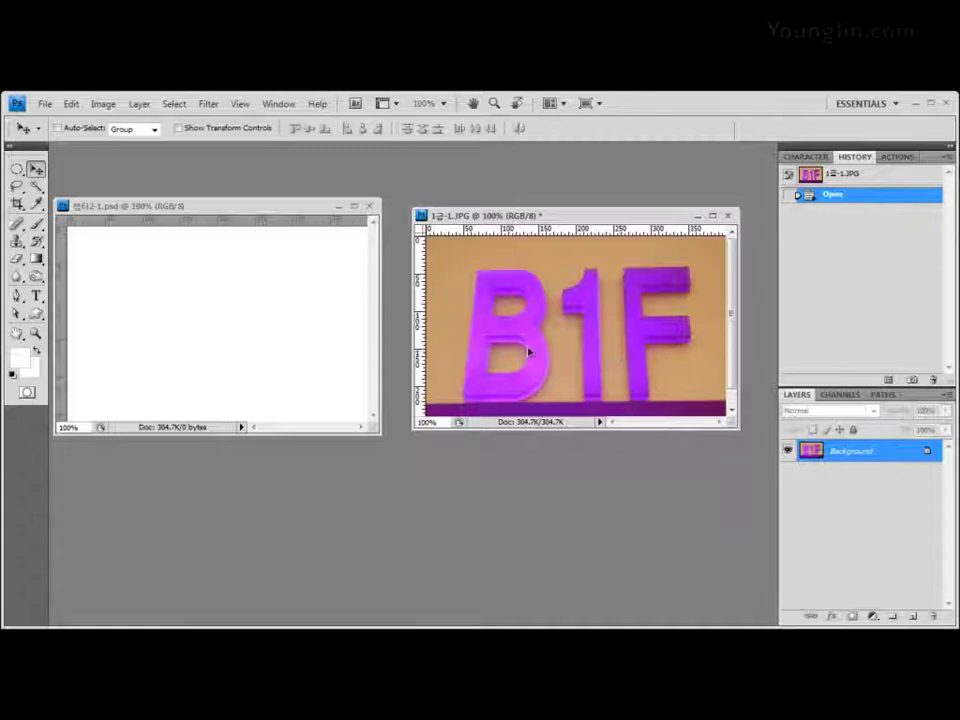
left_click_drag(529, 352, 255, 320)
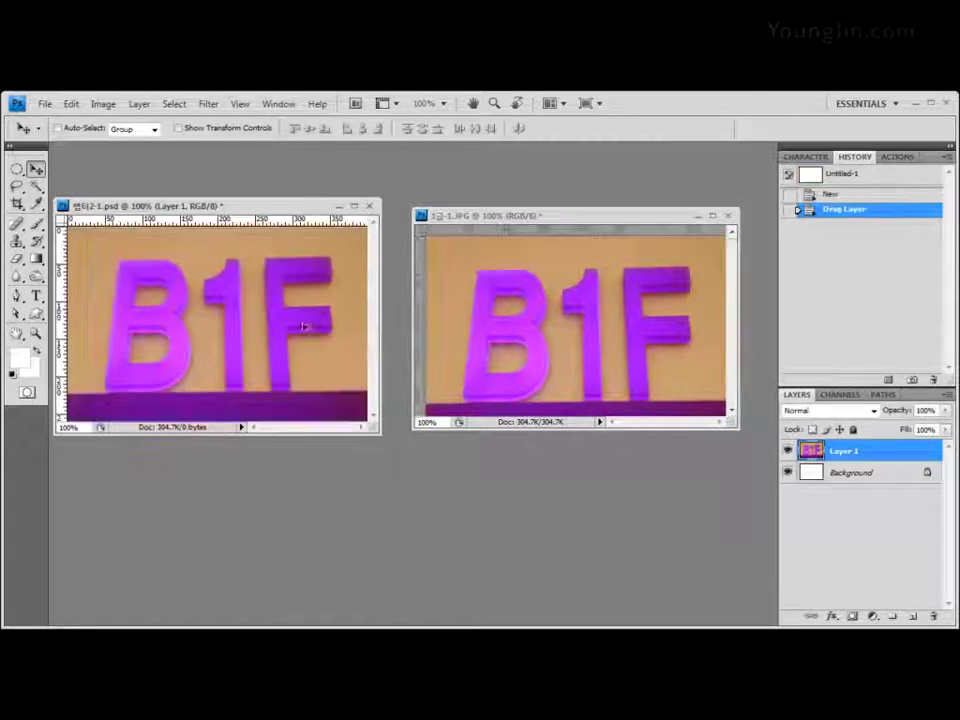
left_click(729, 217)
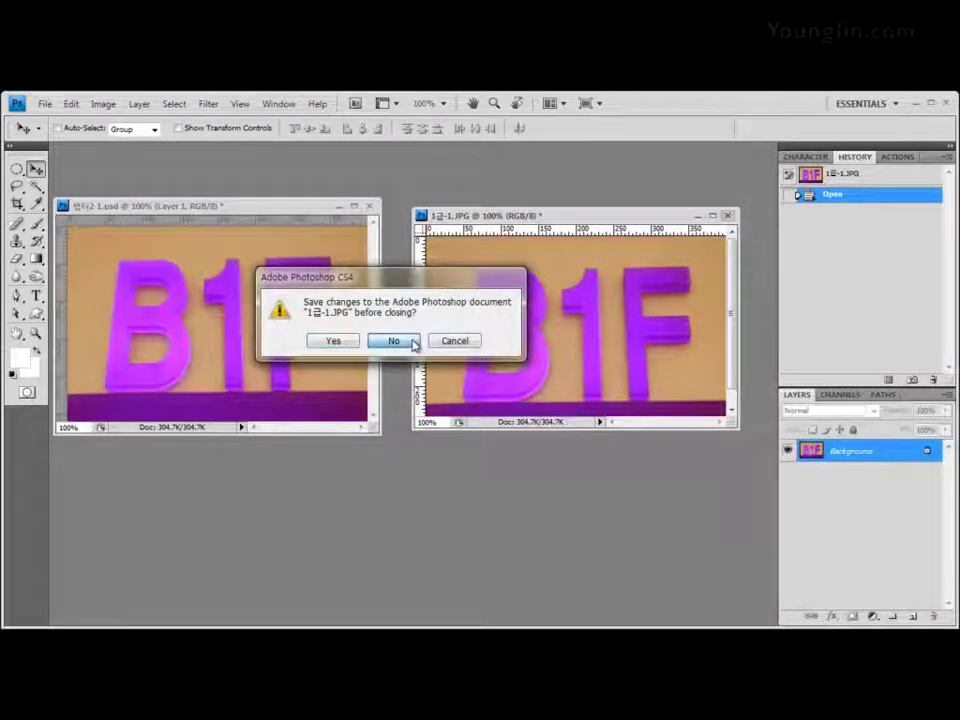
left_click(392, 342)
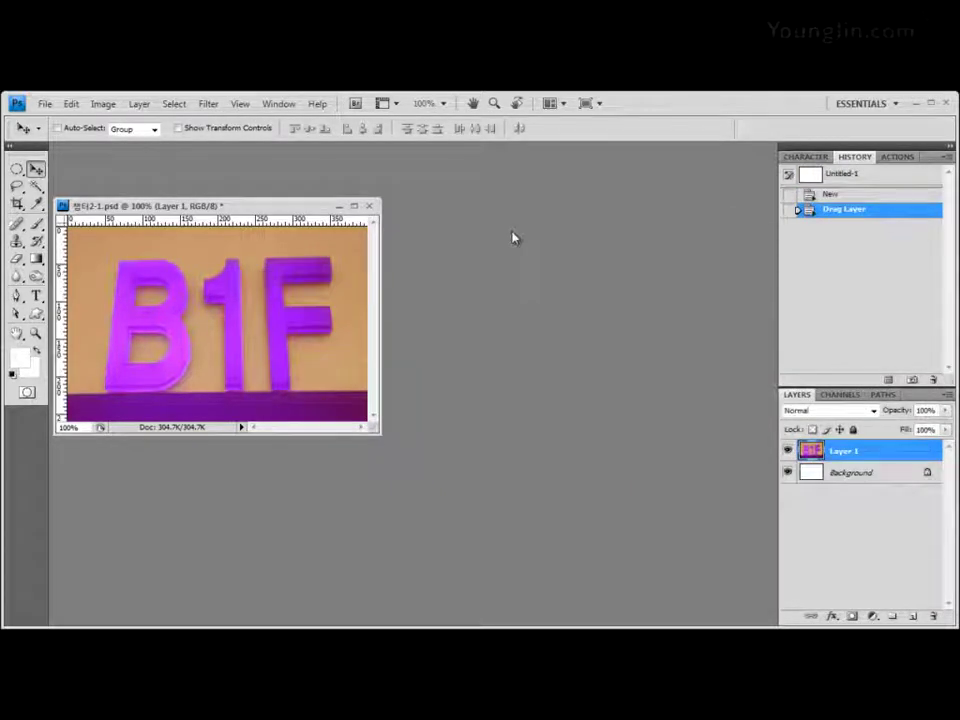
Move the document window toward the middle of the workspace, and hide and show its rulers.
left_click_drag(156, 209, 291, 207)
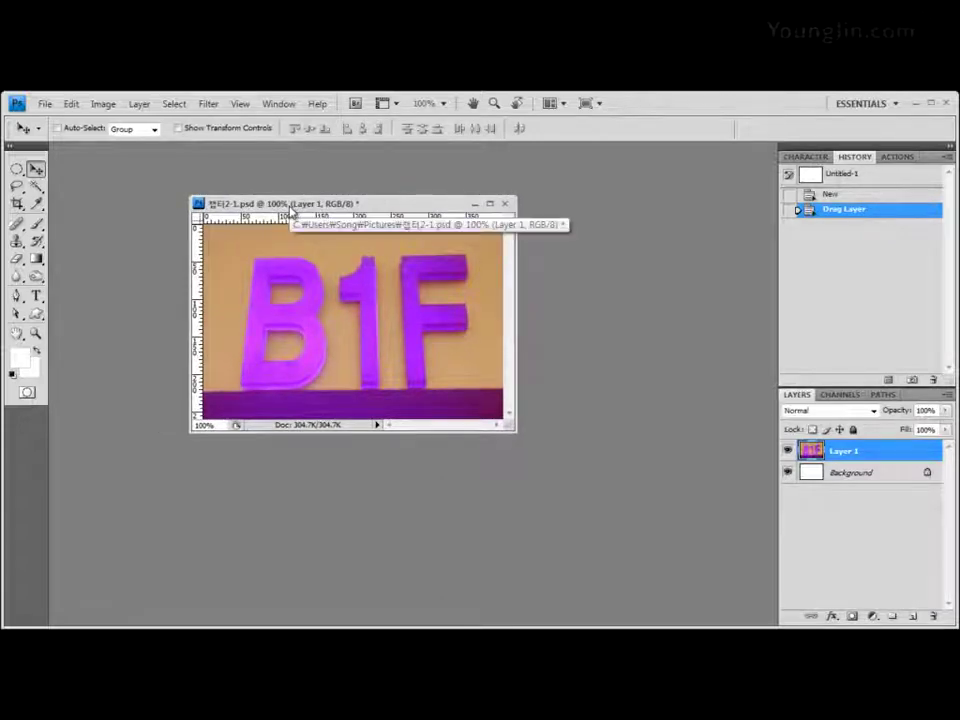
key("ctrl+r")
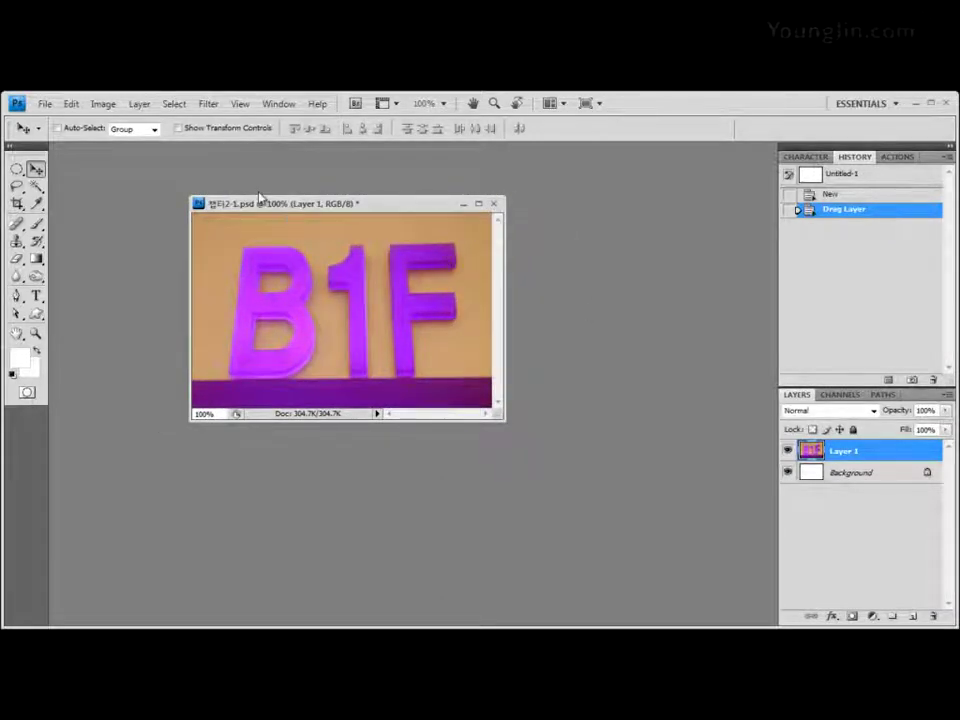
left_click(241, 104)
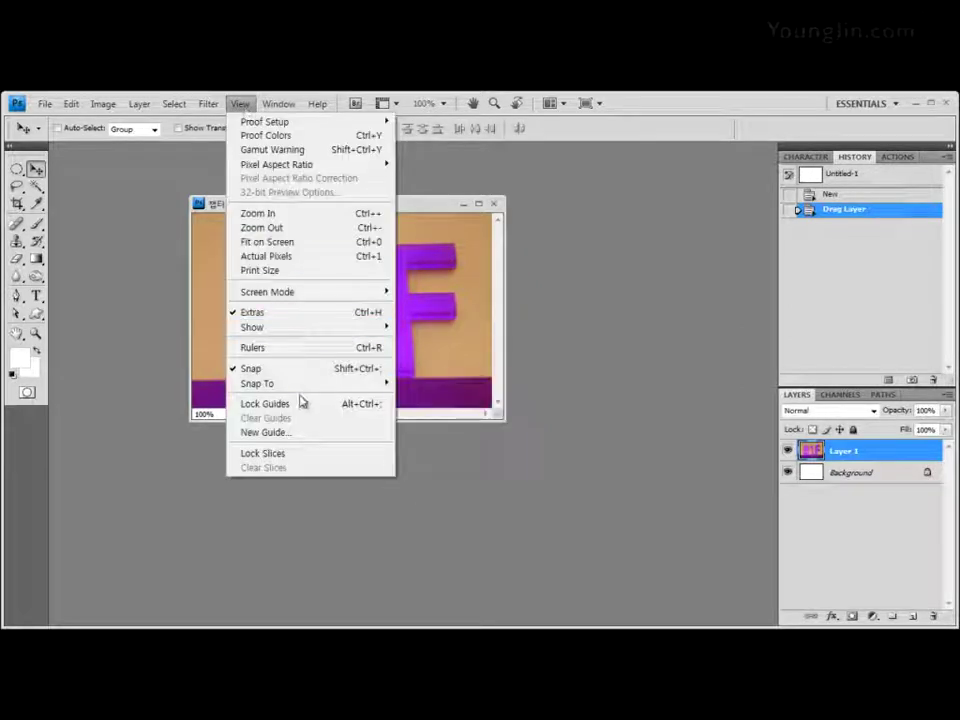
left_click(372, 347)
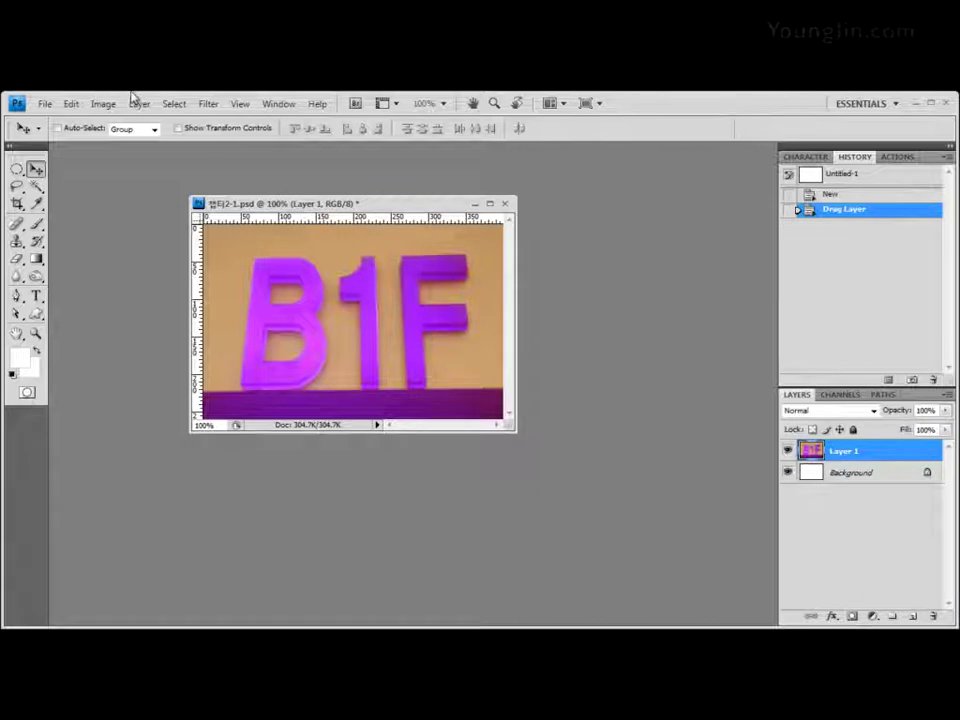
Select the purple digit 1 with the Magic Wand at tolerance 32, adding its upper parts to the selection.
left_click(38, 187)
left_click(40, 187)
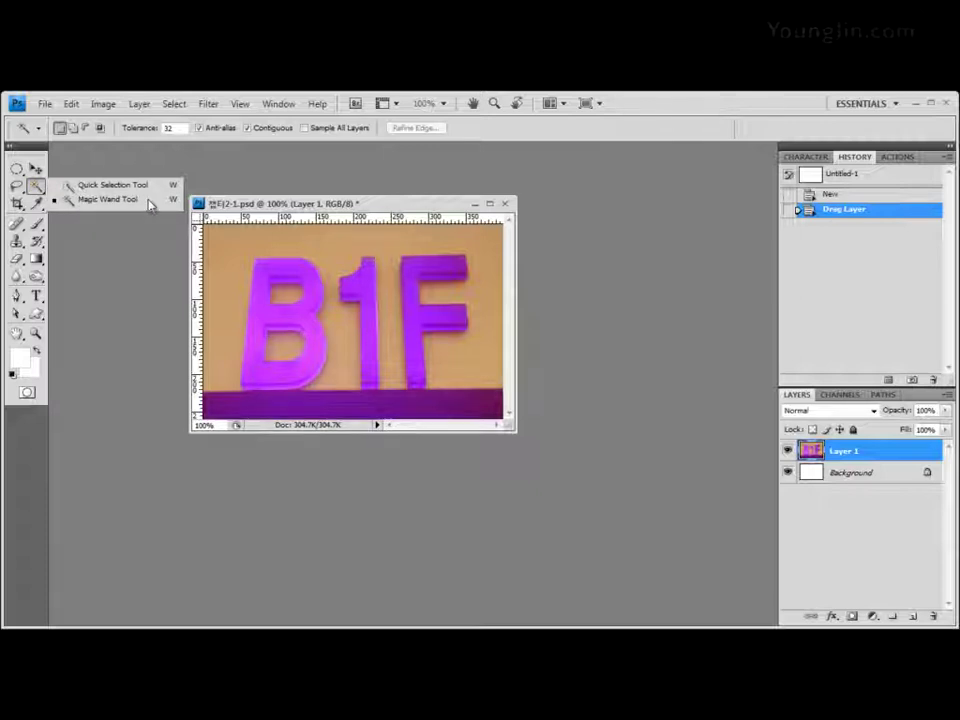
left_click(37, 187)
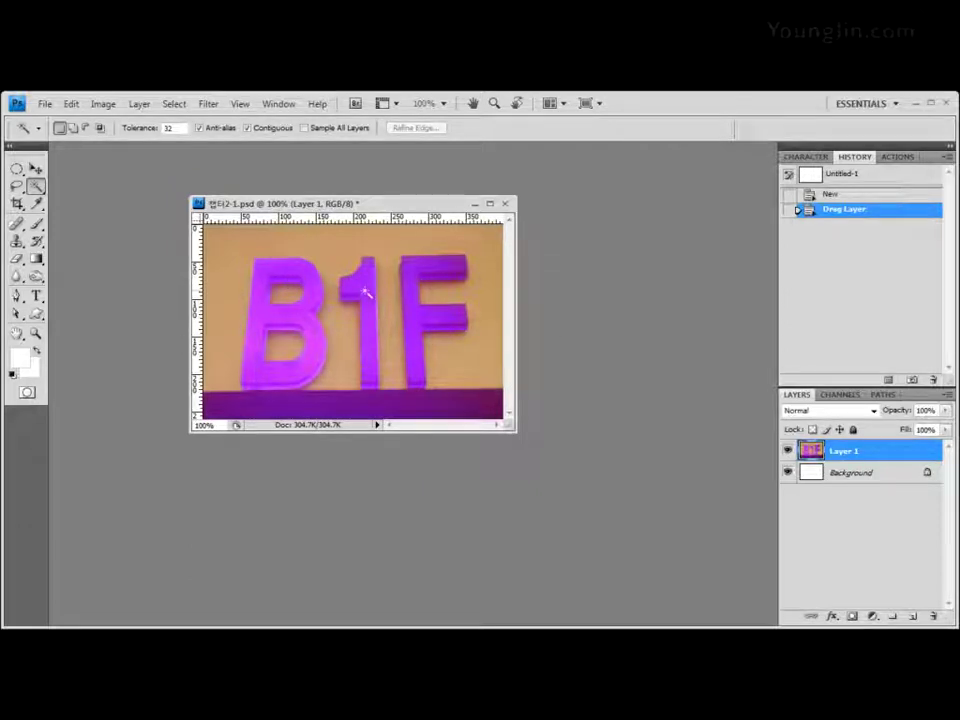
left_click(378, 354)
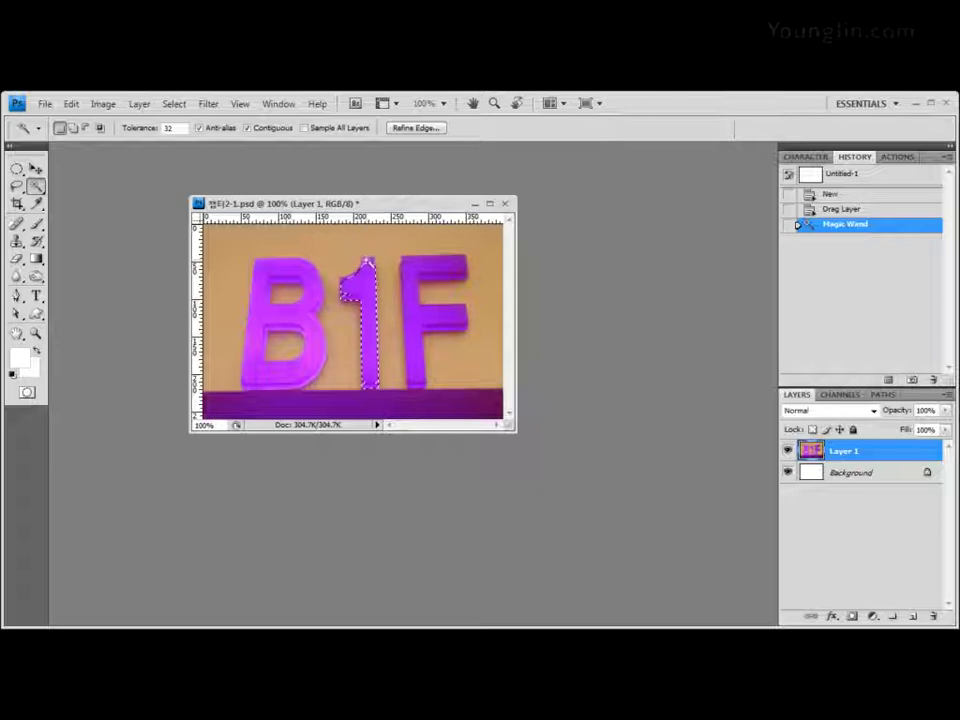
left_click(368, 265, "shift")
left_click(367, 290, "shift")
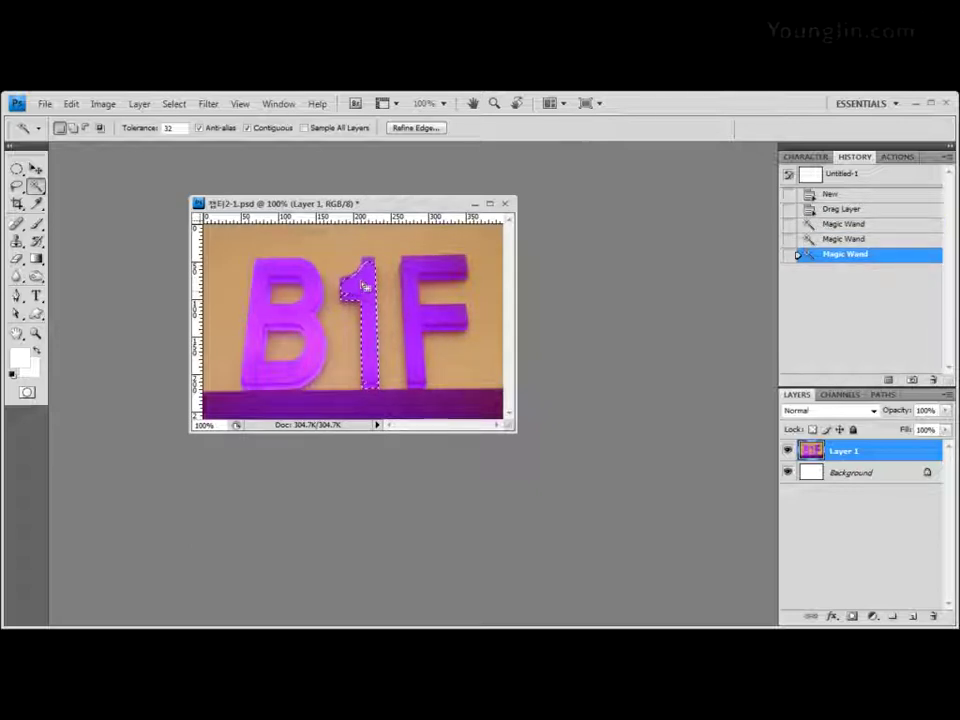
Extend the Magic Wand selection to the remaining edge areas at the flag and tip of the digit 1.
left_click(73, 128)
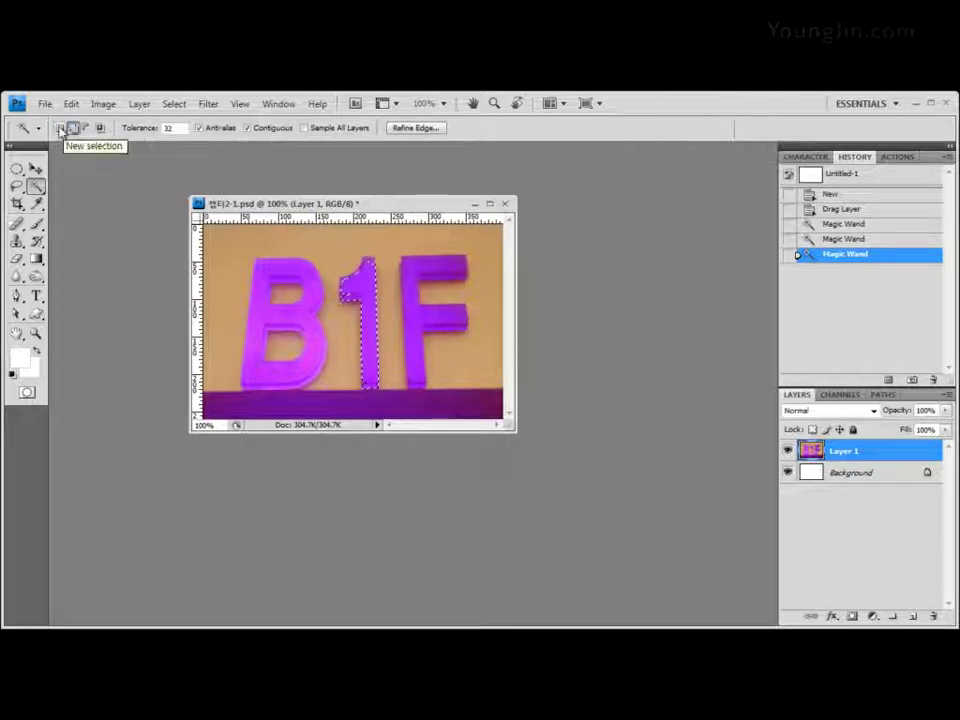
left_click(60, 130)
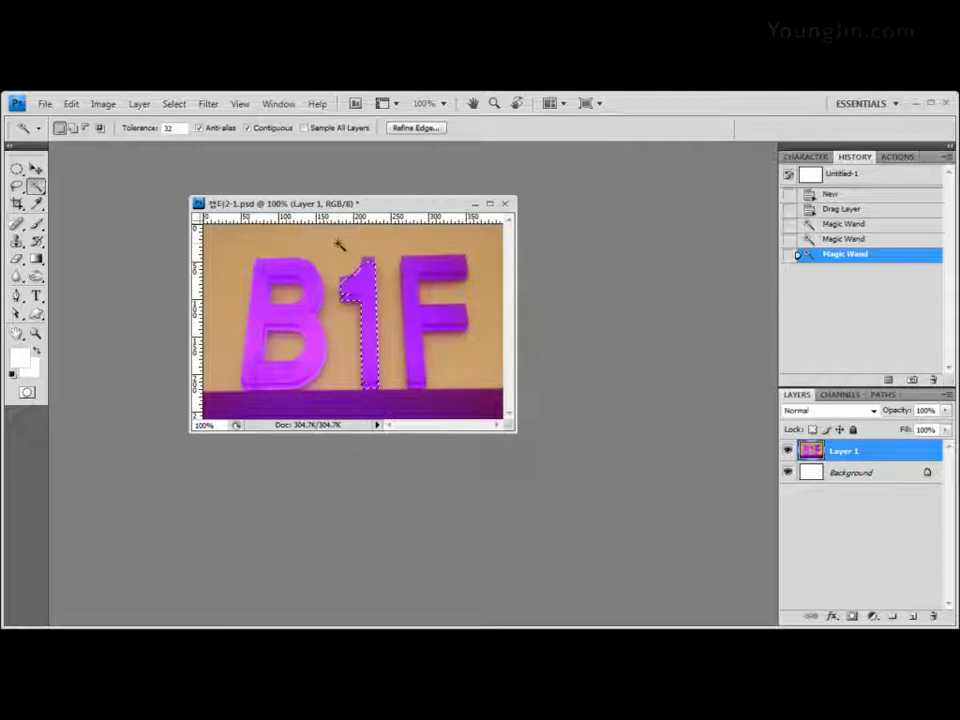
key("alt")
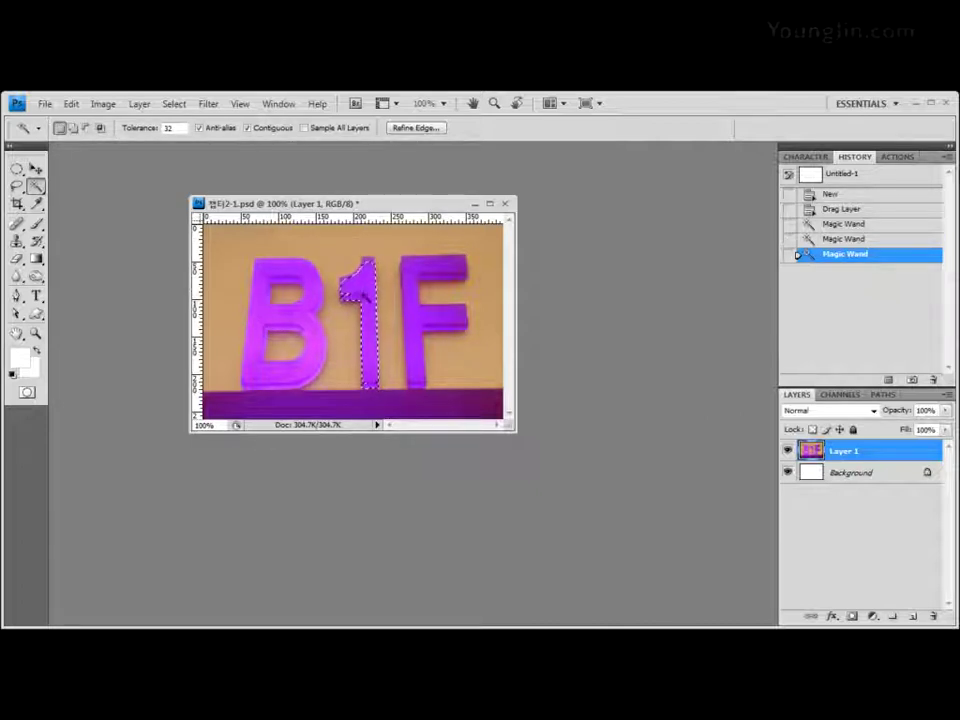
left_click(345, 289, "shift")
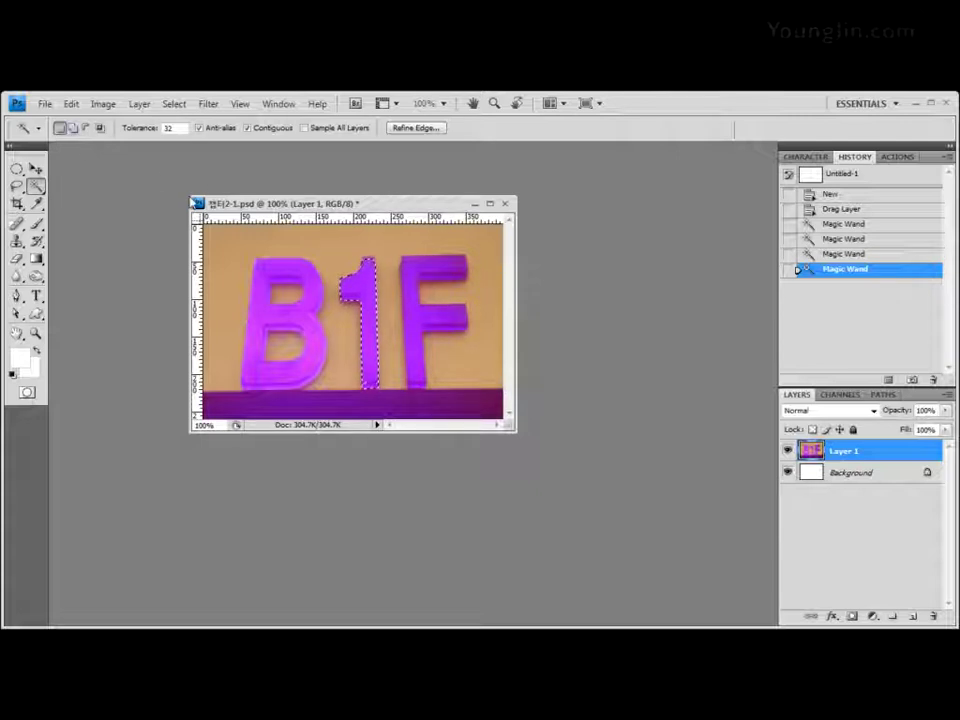
left_click(365, 263)
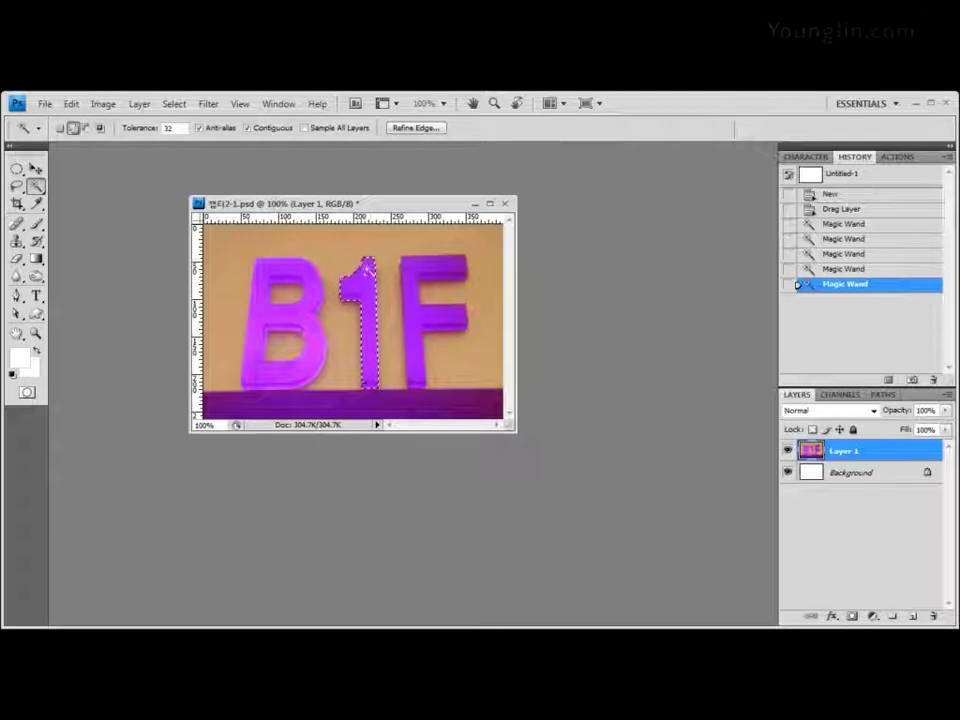
Add the remaining edge areas at the flag and foot of the digit 1 to the Magic Wand selection.
left_click(345, 290)
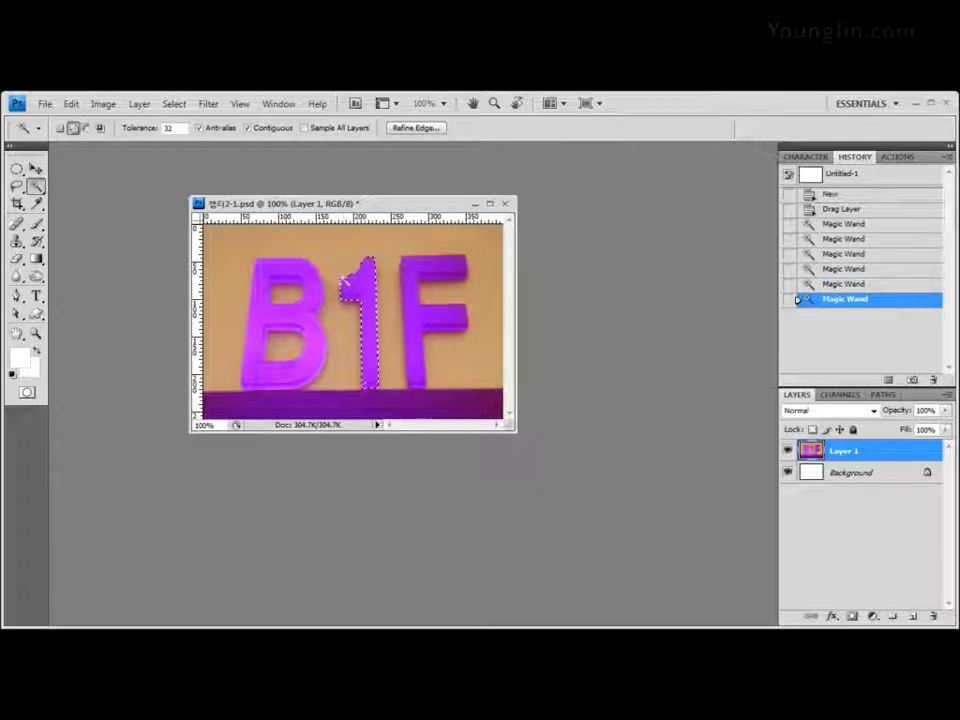
left_click(376, 386)
left_click(375, 394)
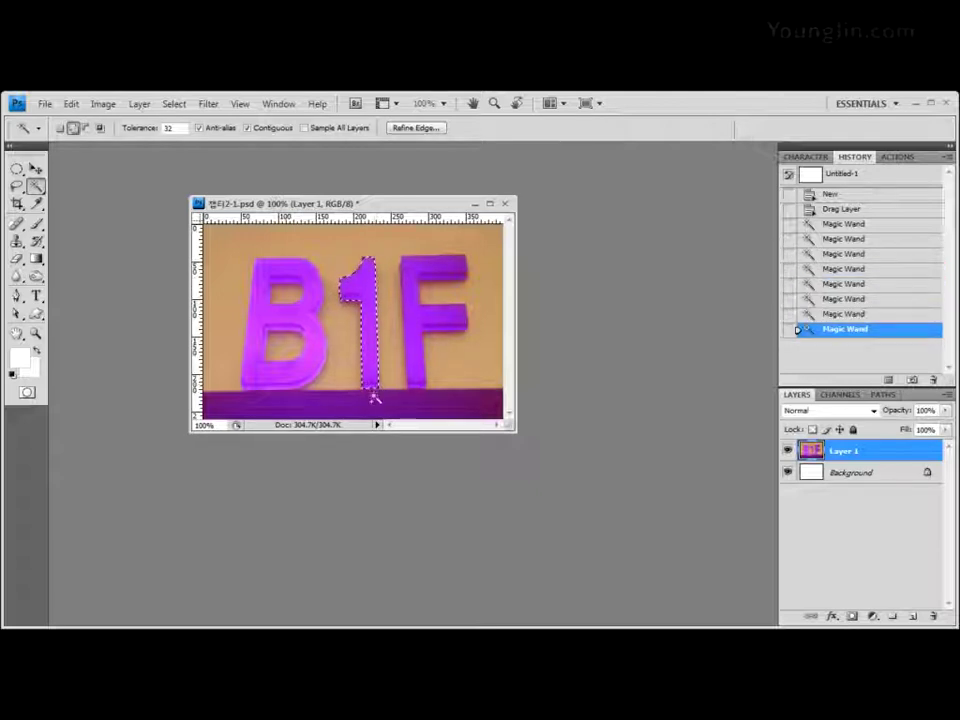
left_click(380, 387)
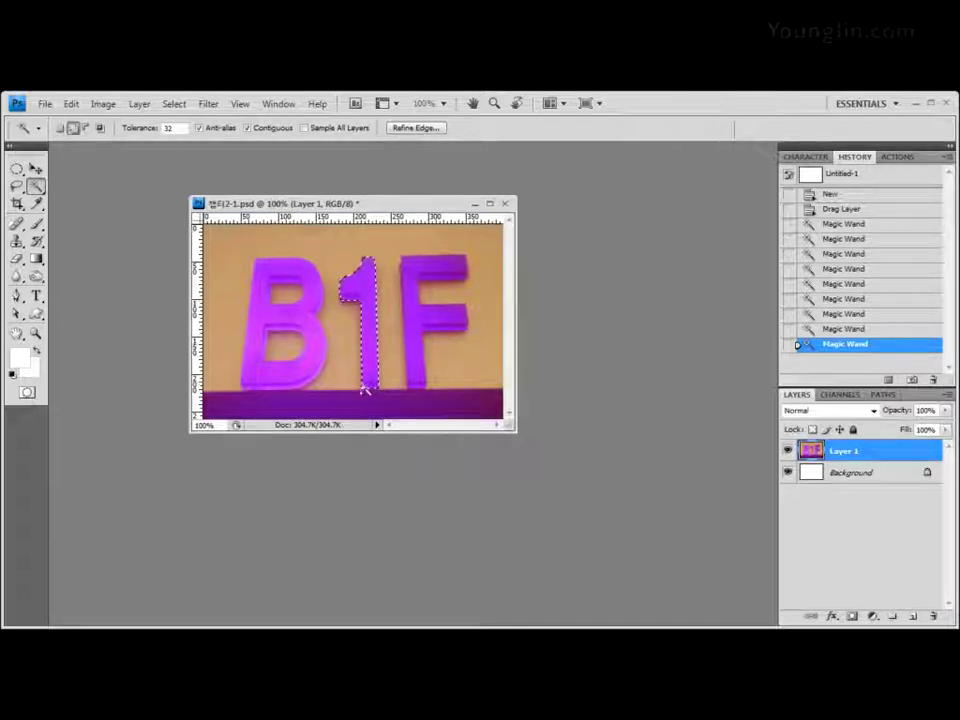
left_click(371, 388)
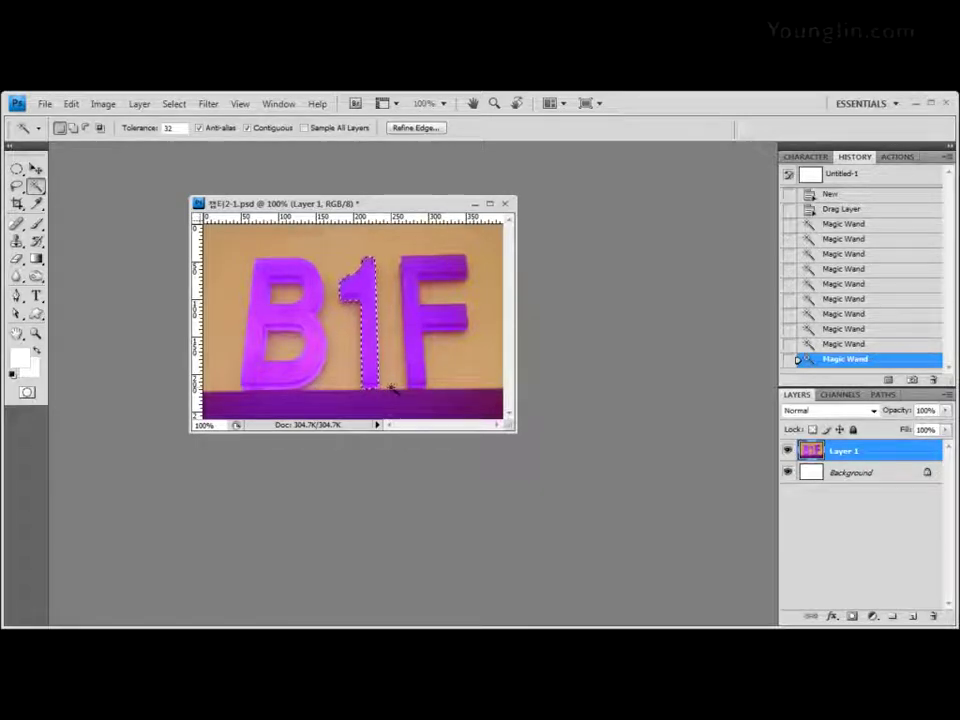
left_click(392, 388)
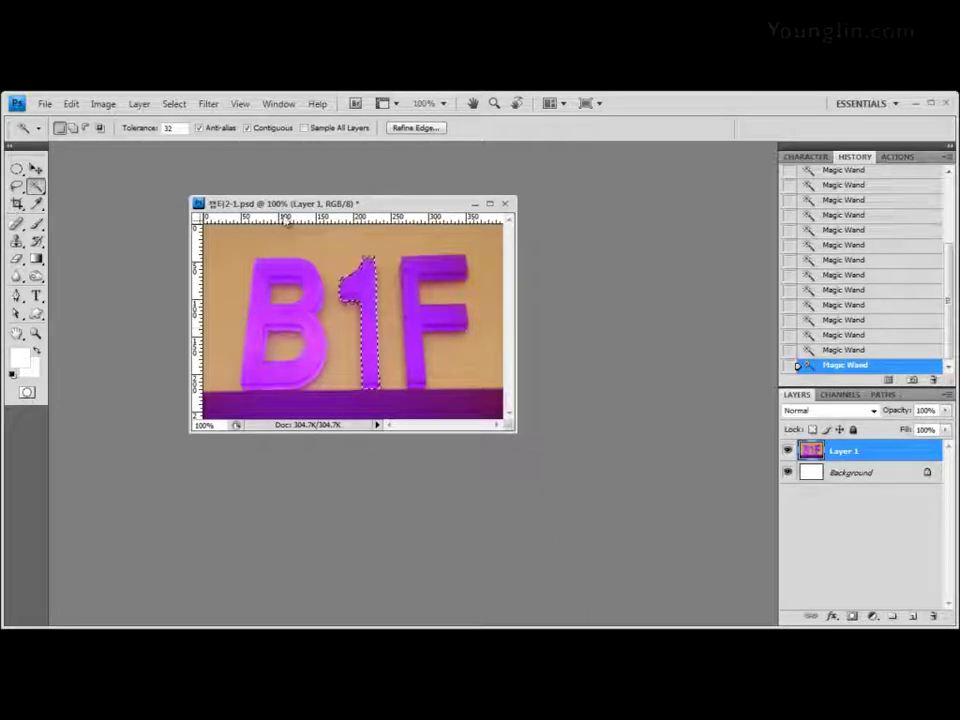
Open the Hue/Saturation adjustment for the selected digit 1 and move its dialog clear of the digit.
left_click(104, 104)
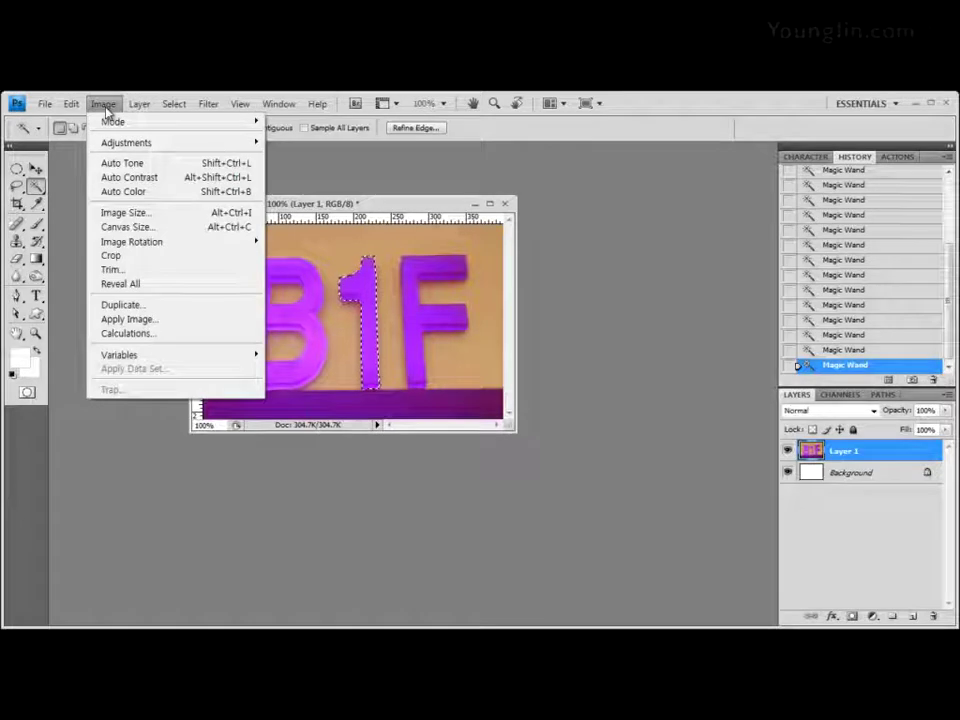
mouse_move(111, 124)
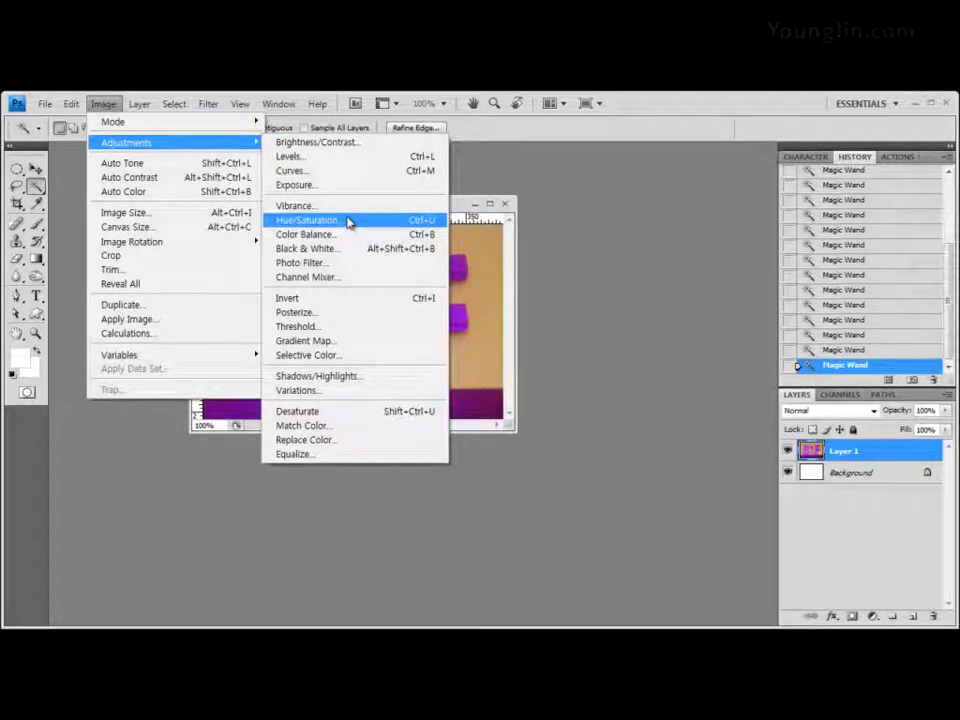
left_click(370, 220)
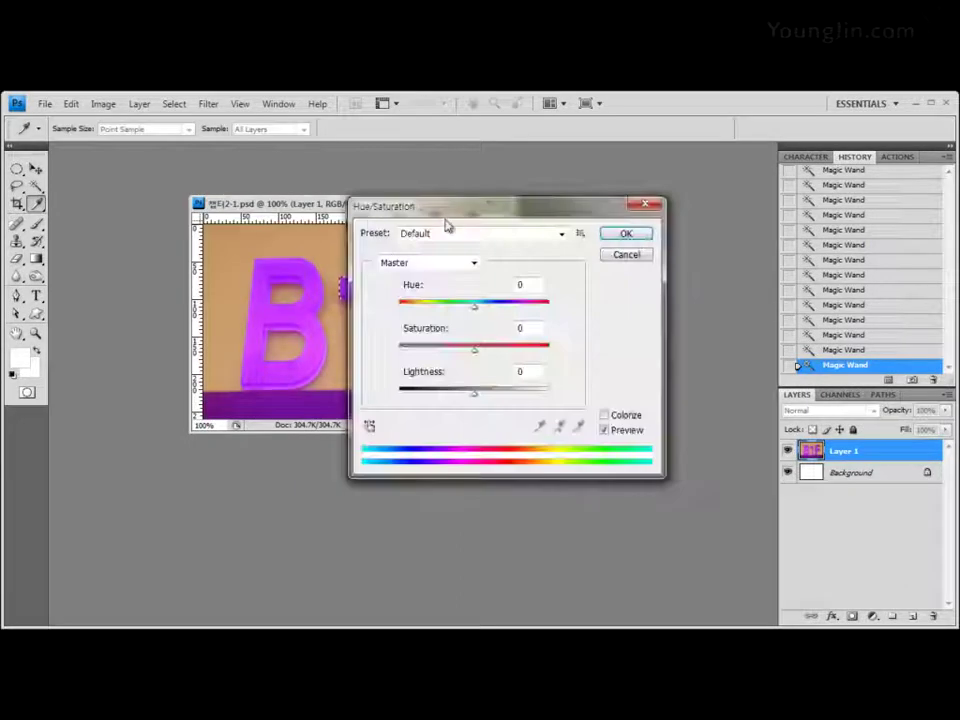
left_click_drag(513, 210, 564, 182)
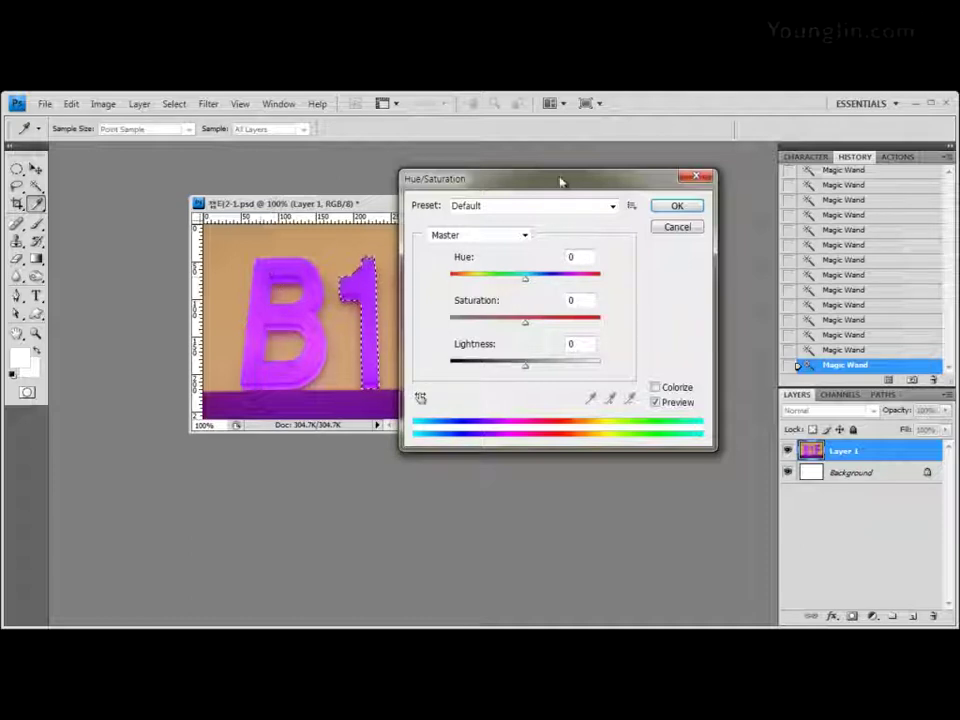
left_click_drag(561, 182, 605, 180)
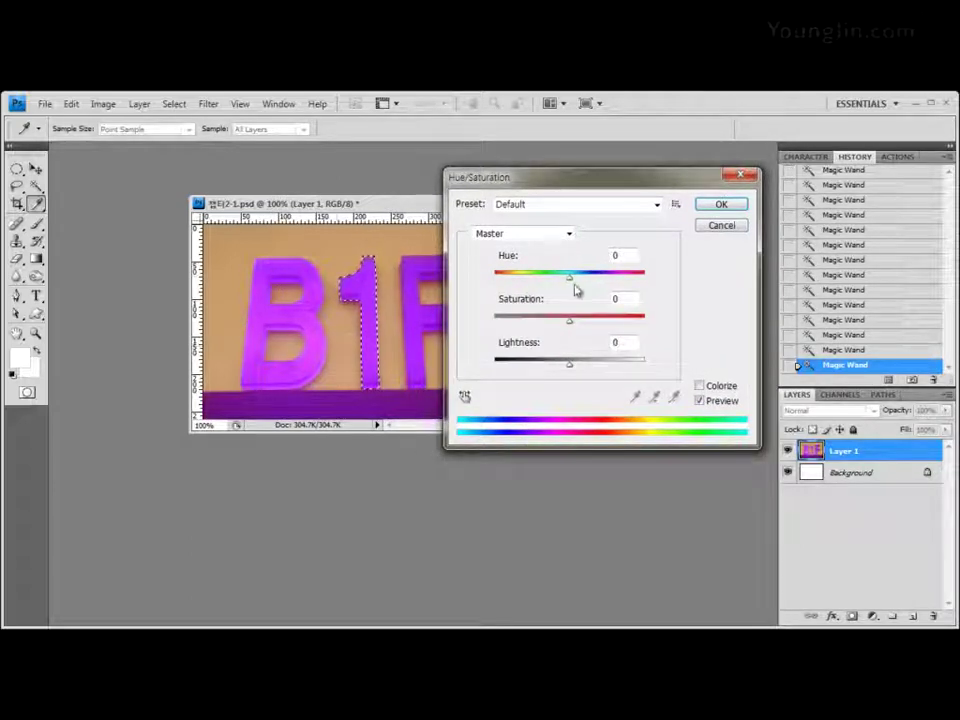
Recolour the selected digit 1 from purple to blue by setting the Hue to -74, and apply the adjustment.
left_click_drag(570, 281, 564, 318)
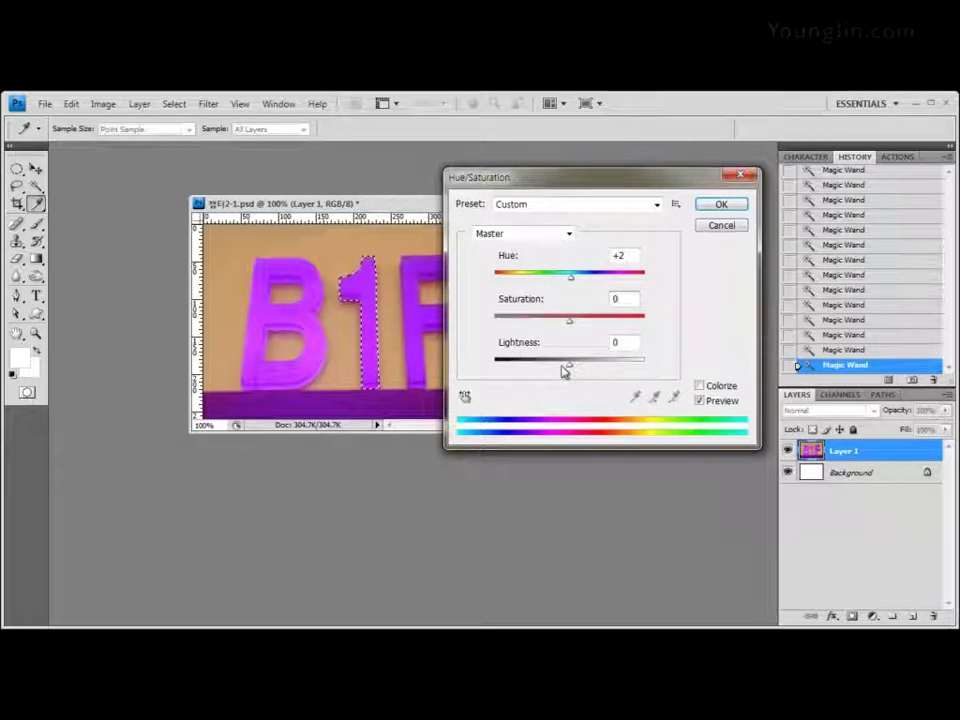
mouse_move(587, 373)
left_mouse_down()
mouse_move(565, 376)
mouse_move(624, 371)
mouse_move(574, 375)
left_mouse_up()
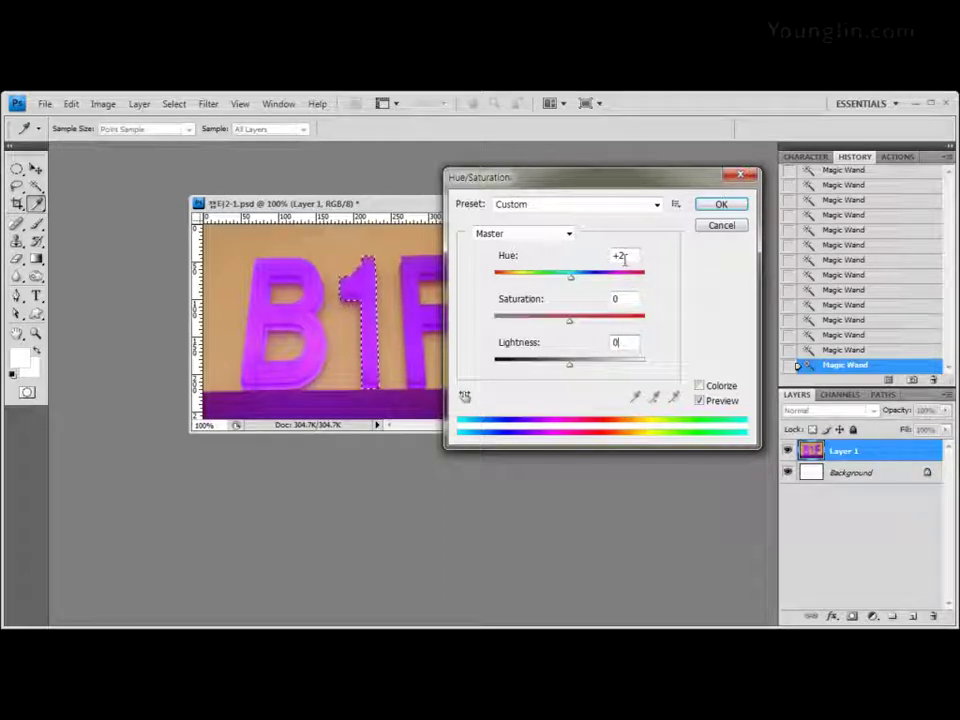
left_click_drag(573, 283, 536, 283)
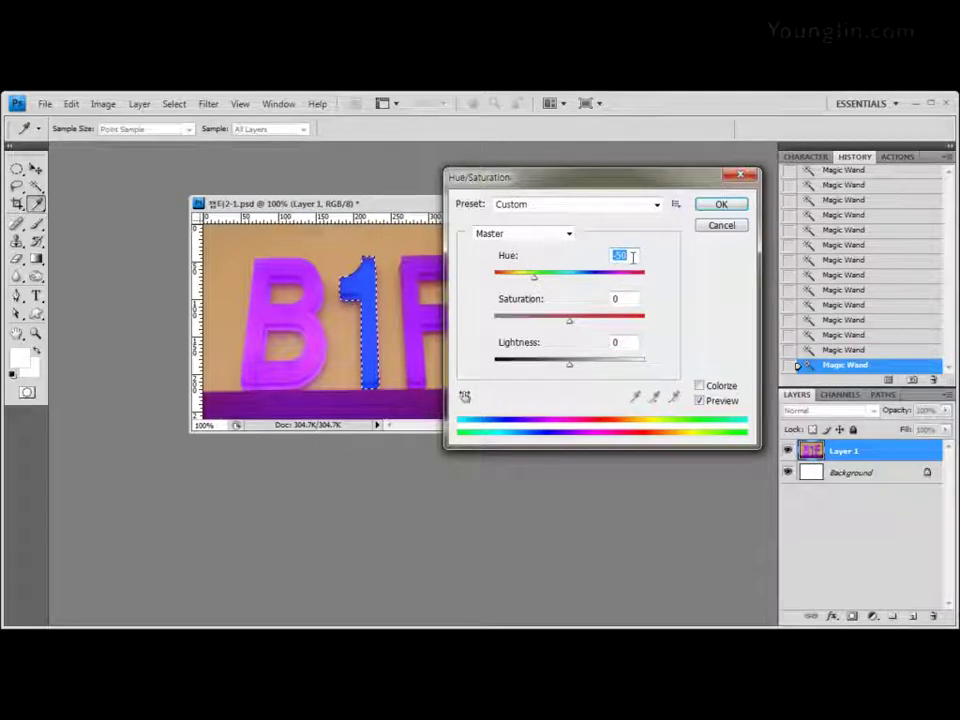
type("-75")
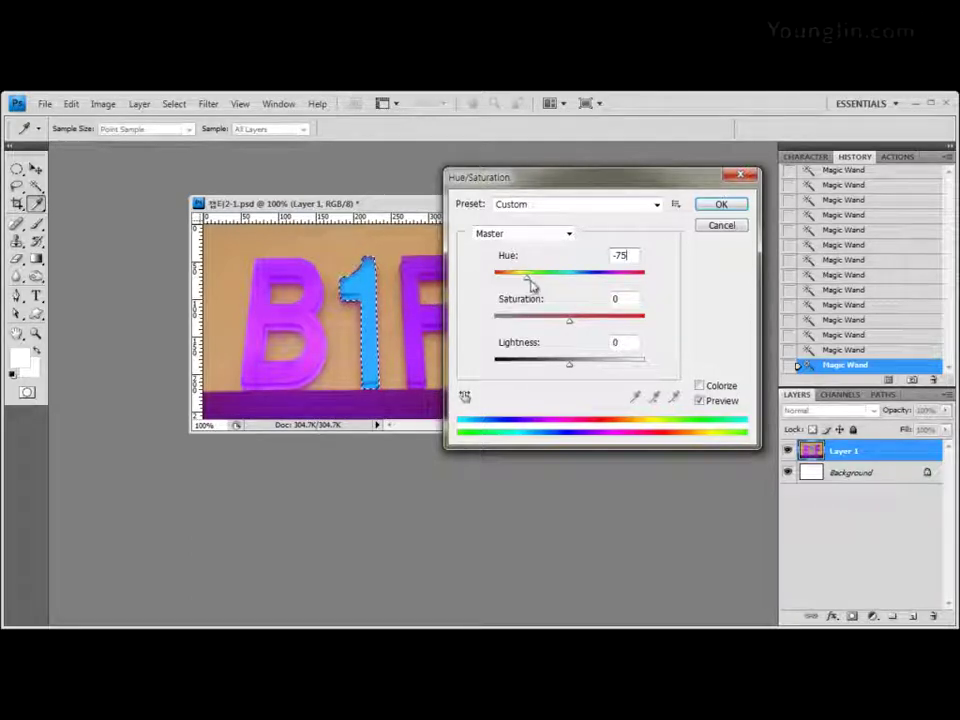
mouse_move(529, 282)
left_mouse_down()
mouse_move(574, 285)
mouse_move(527, 282)
left_mouse_up()
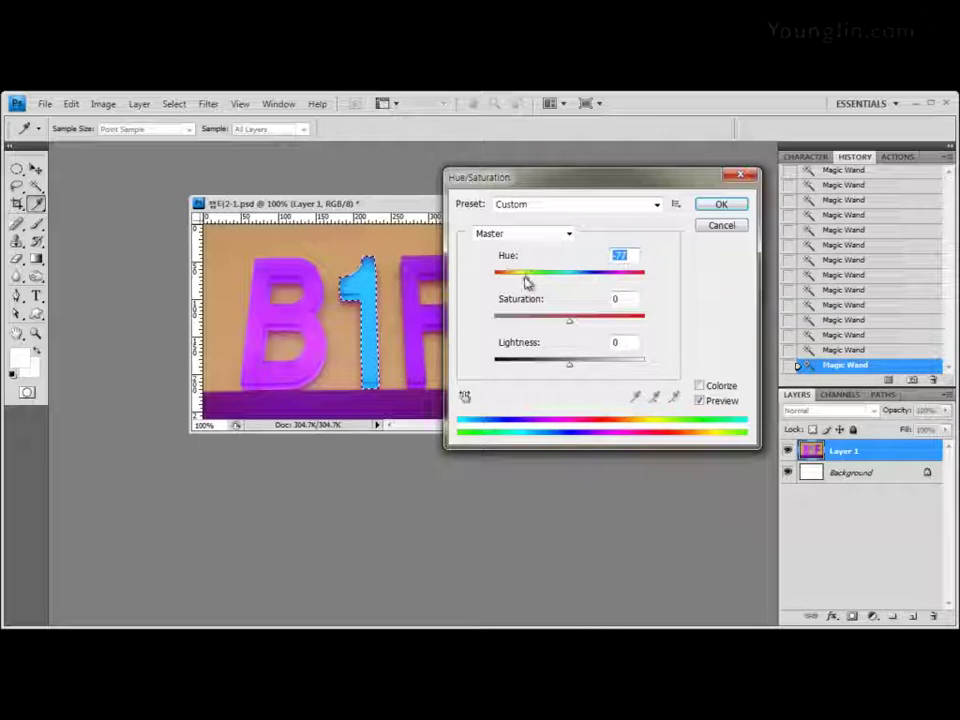
left_click_drag(529, 281, 527, 281)
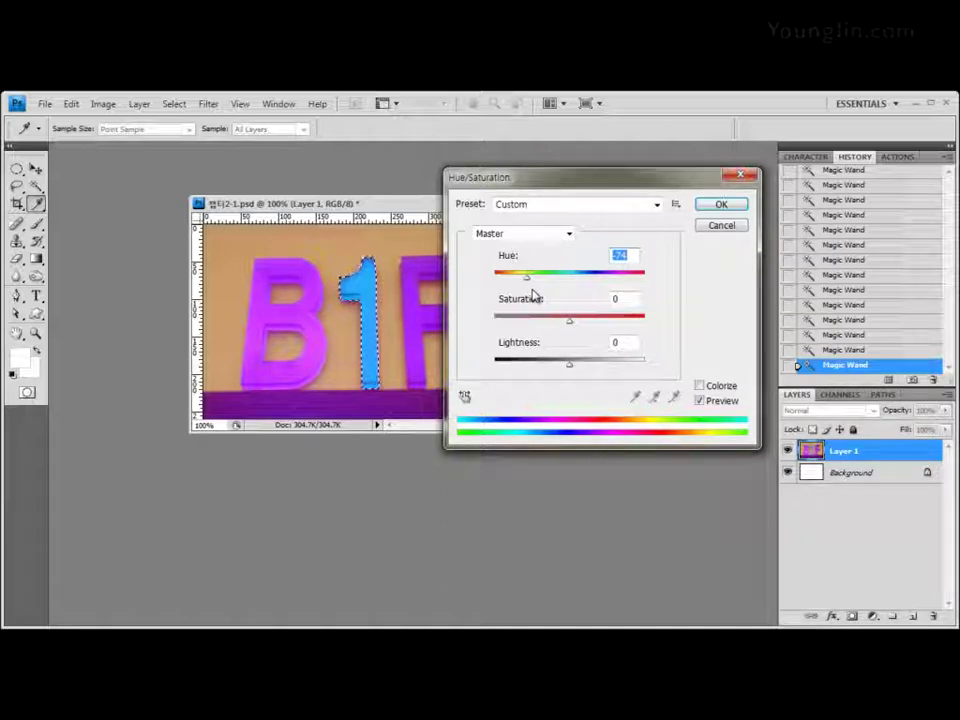
left_click(722, 205)
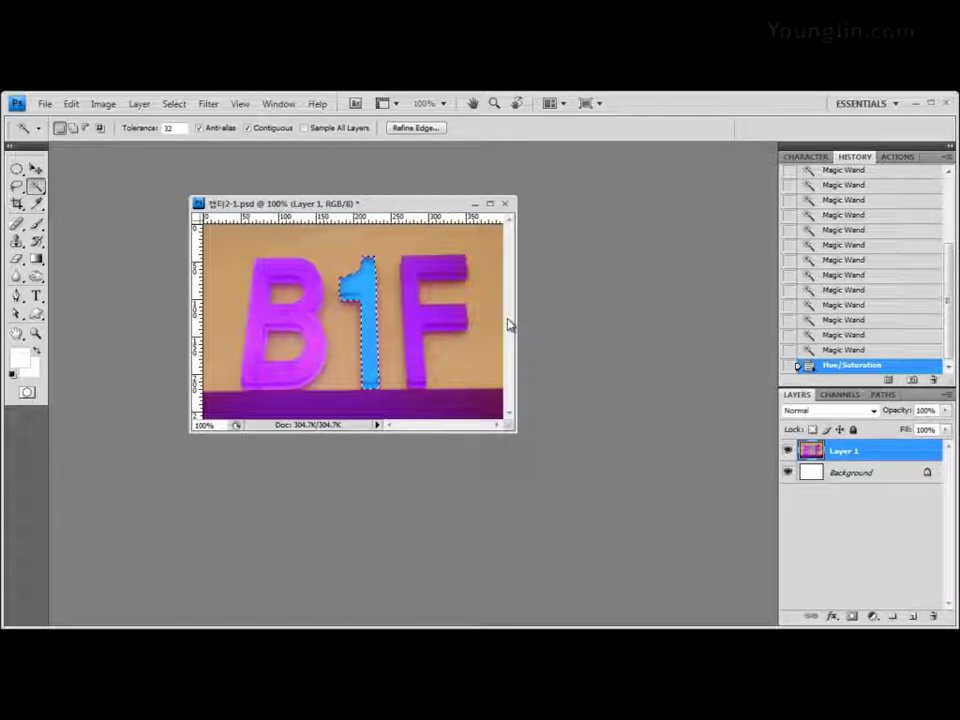
Deselect the digit 1, then save 챕터2-1.psd and close it.
key("ctrl+d")
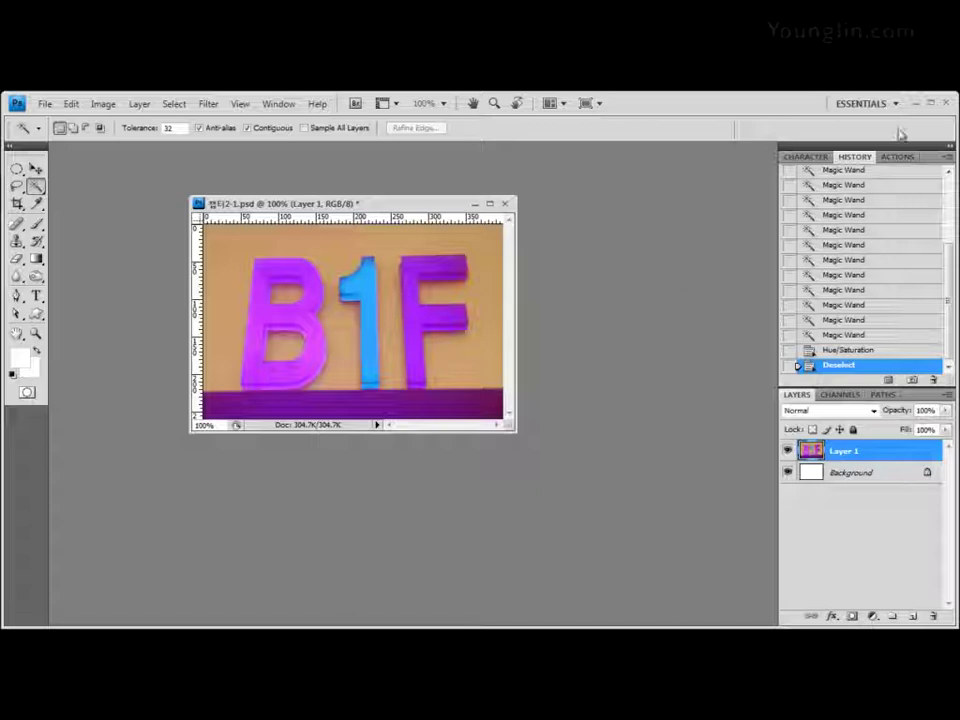
left_click(45, 103)
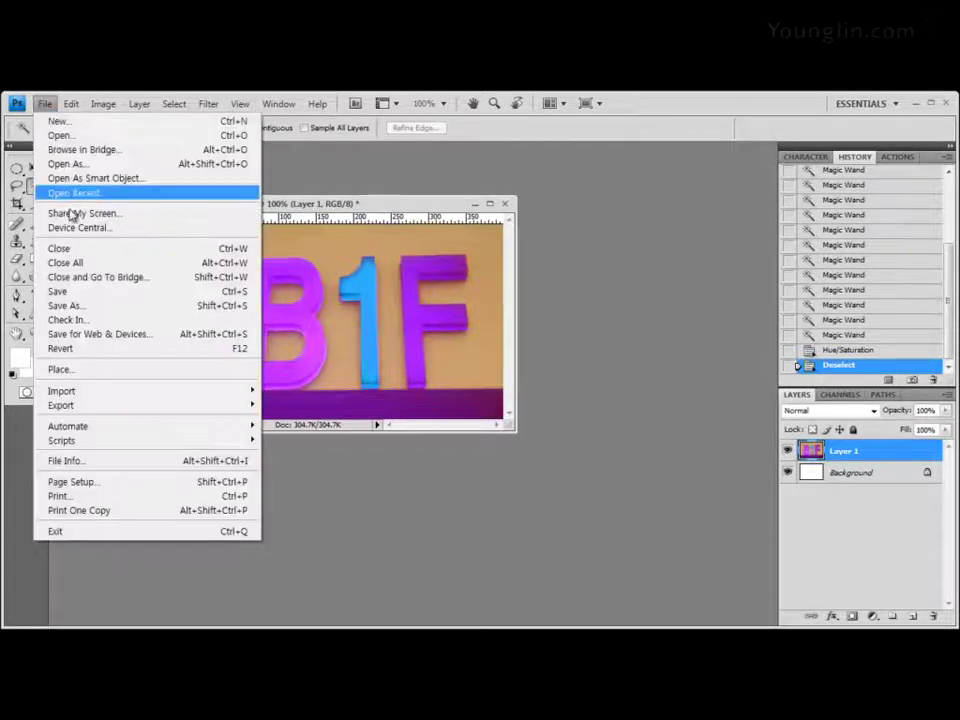
left_click(70, 291)
left_click(600, 308)
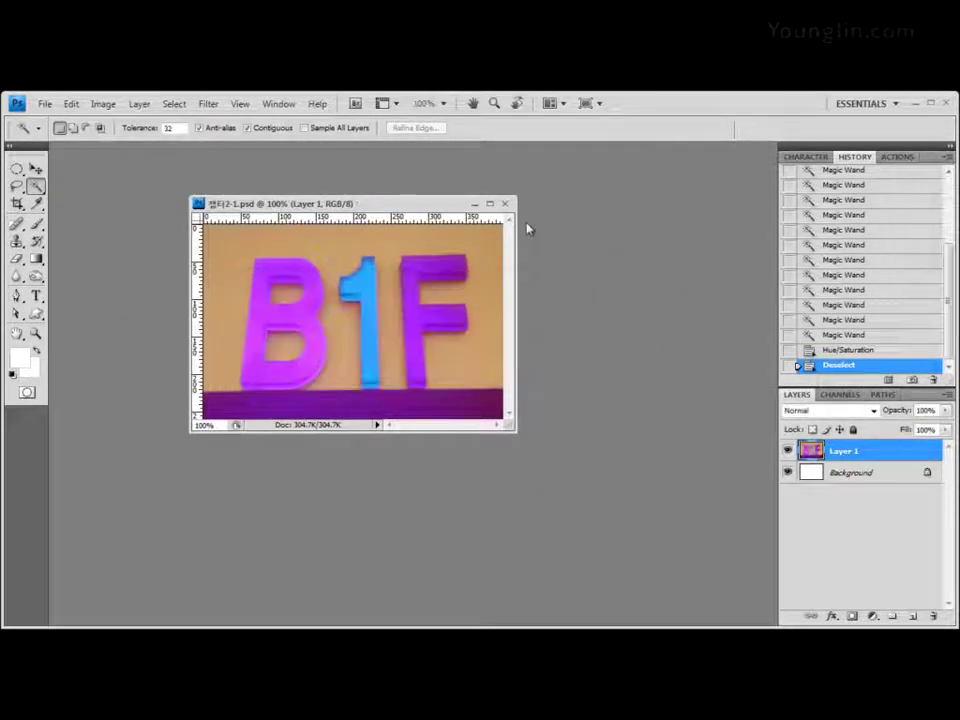
left_click(505, 203)
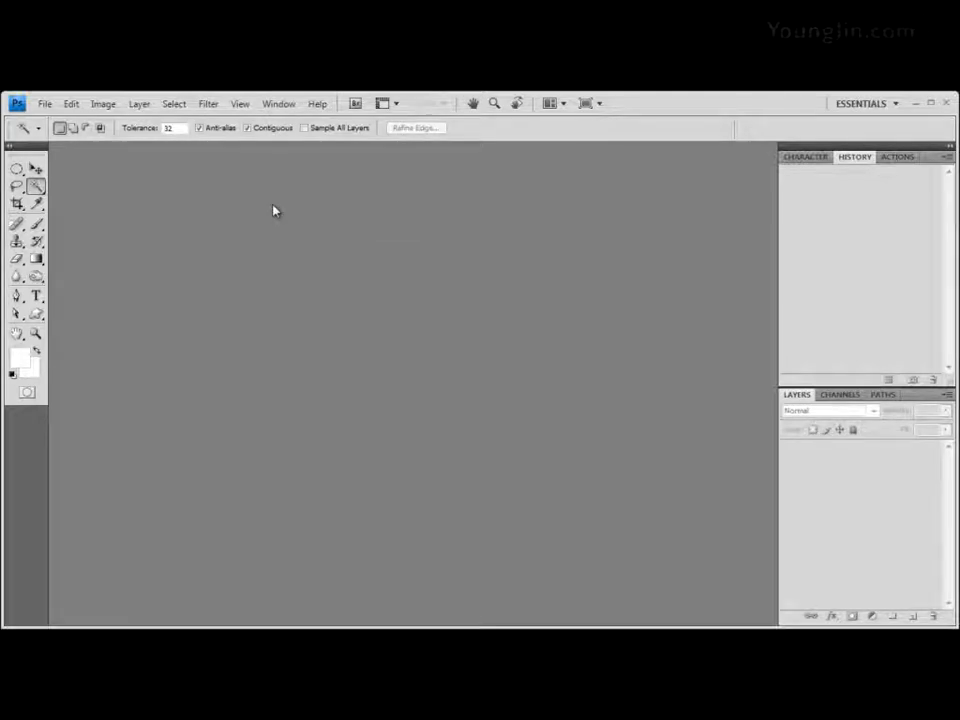
Create a new 400 × 250 pixel RGB document at 72 pixels/inch with a white background.
left_click(45, 104)
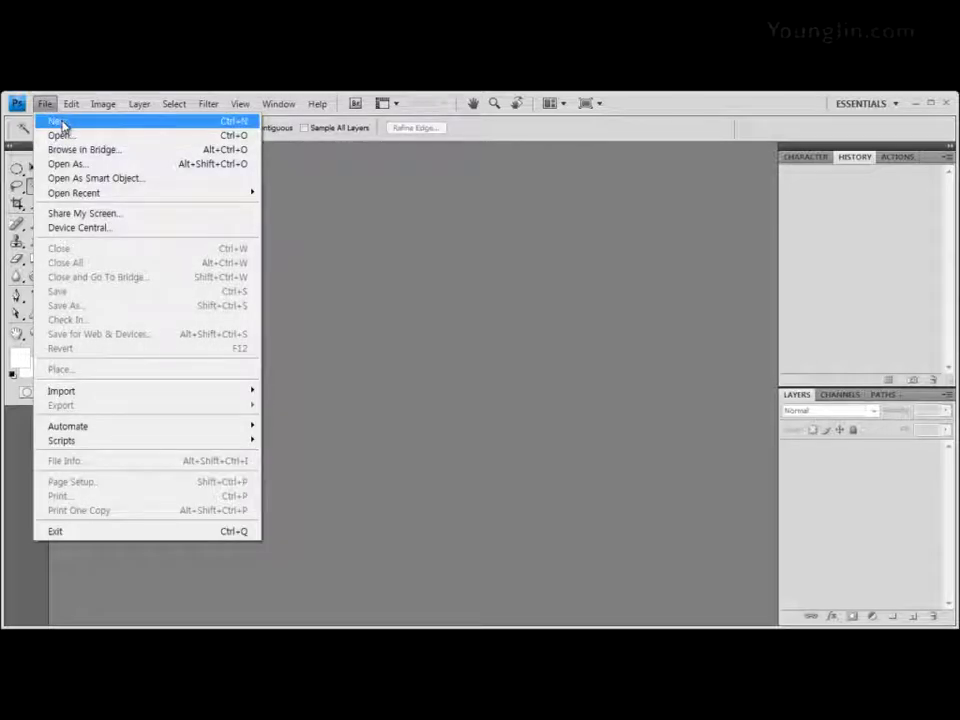
left_click(60, 124)
left_click_drag(418, 192, 433, 192)
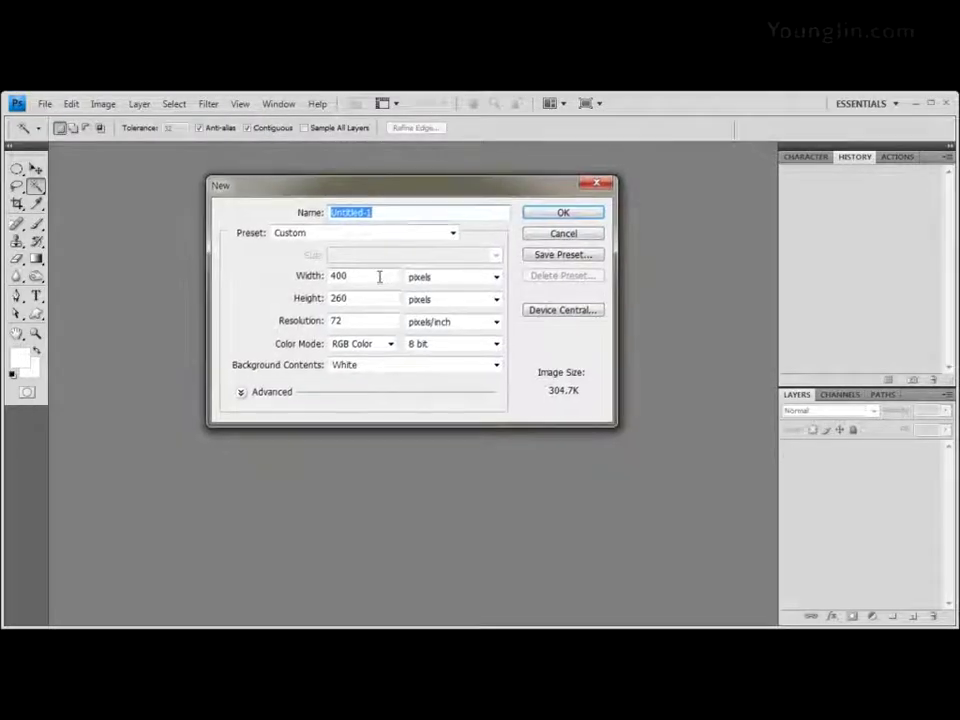
double_click(379, 276)
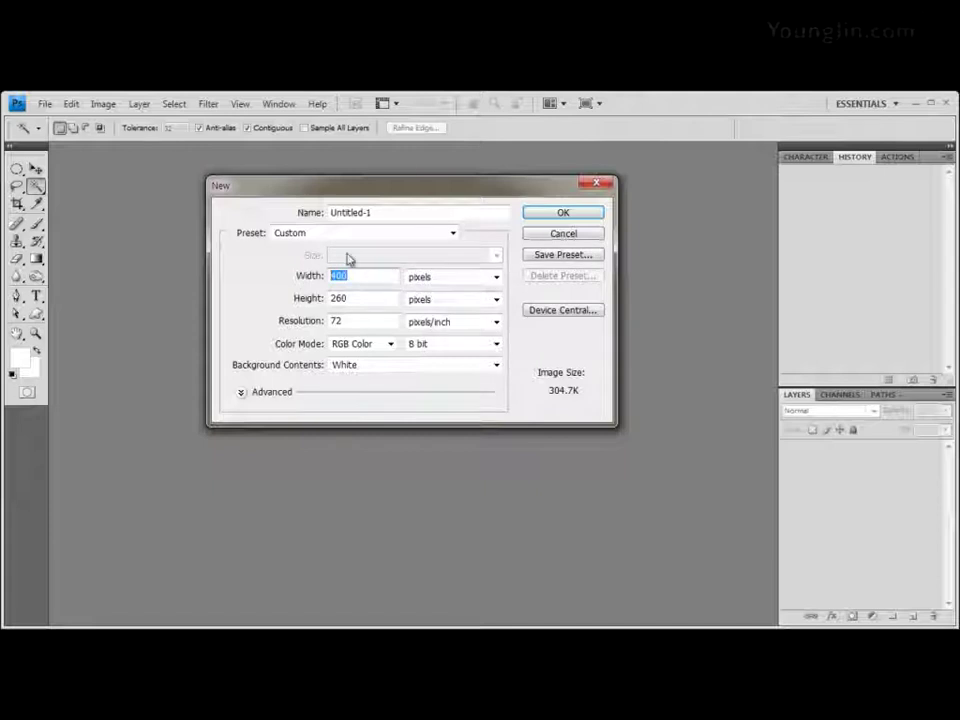
double_click(349, 298)
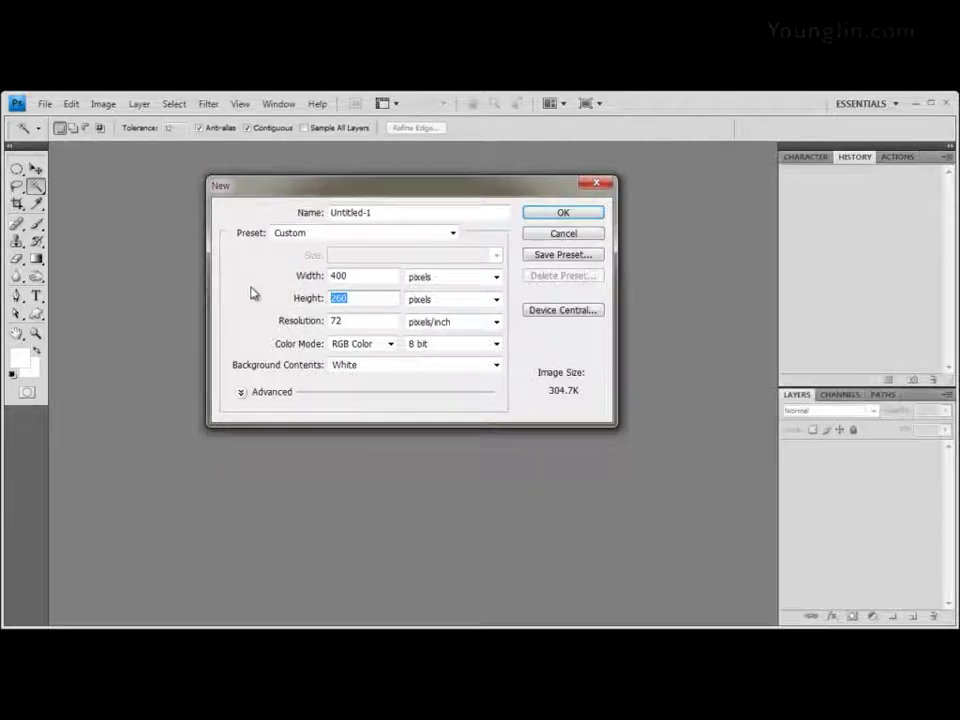
type("250")
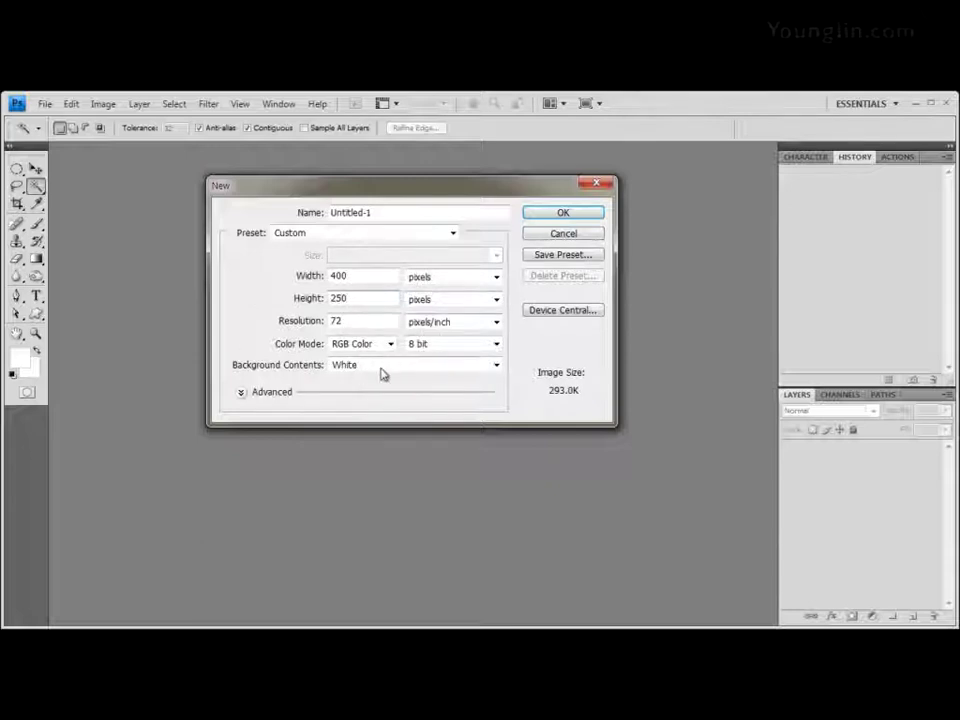
left_click(583, 219)
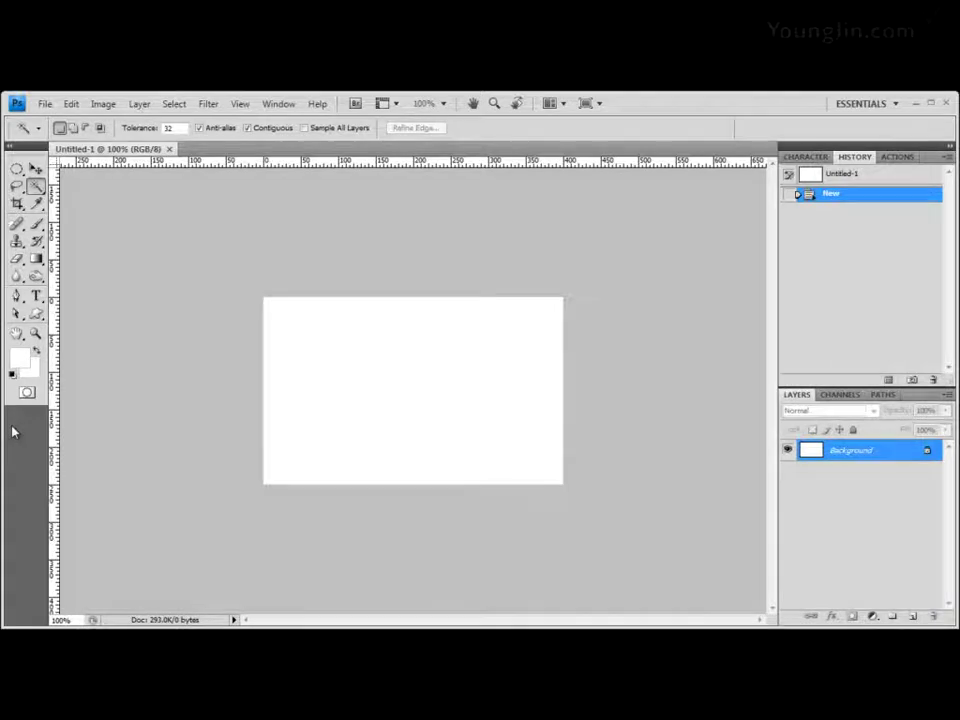
Open the landscape photo 1급-2.jpg from the Chapter02 folder as its own document and activate the Move tool.
key("ctrl+o")
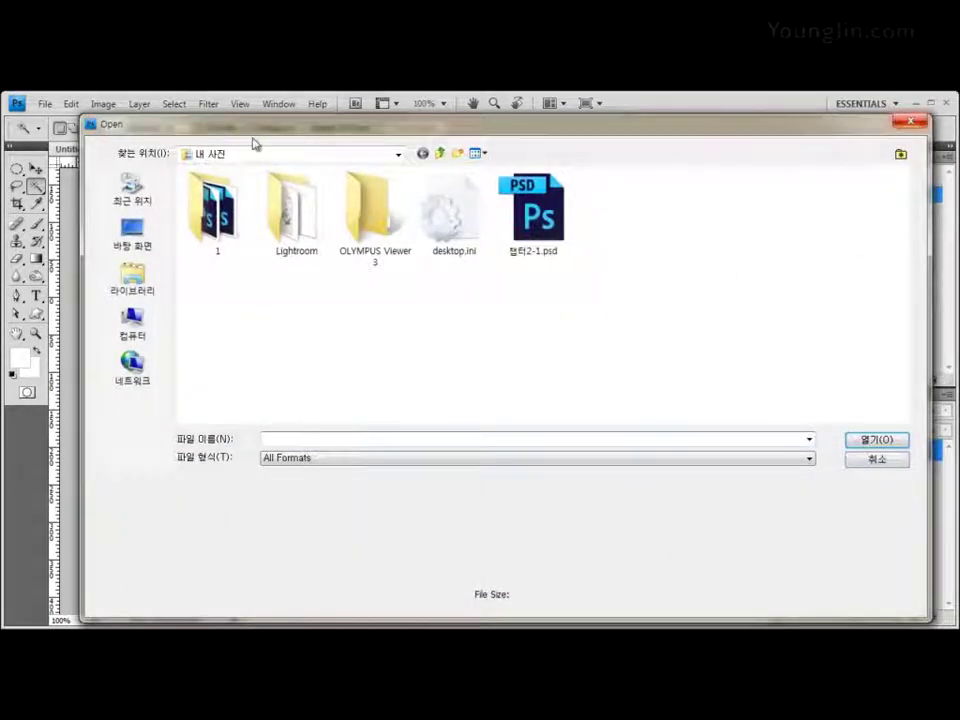
left_click(909, 123)
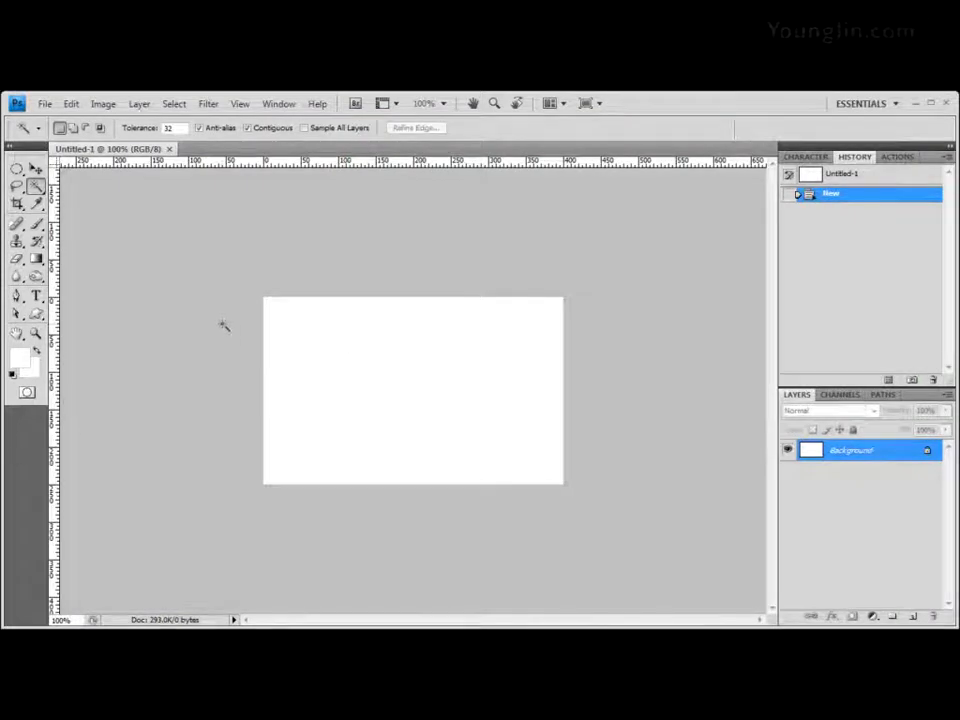
key("ctrl+o")
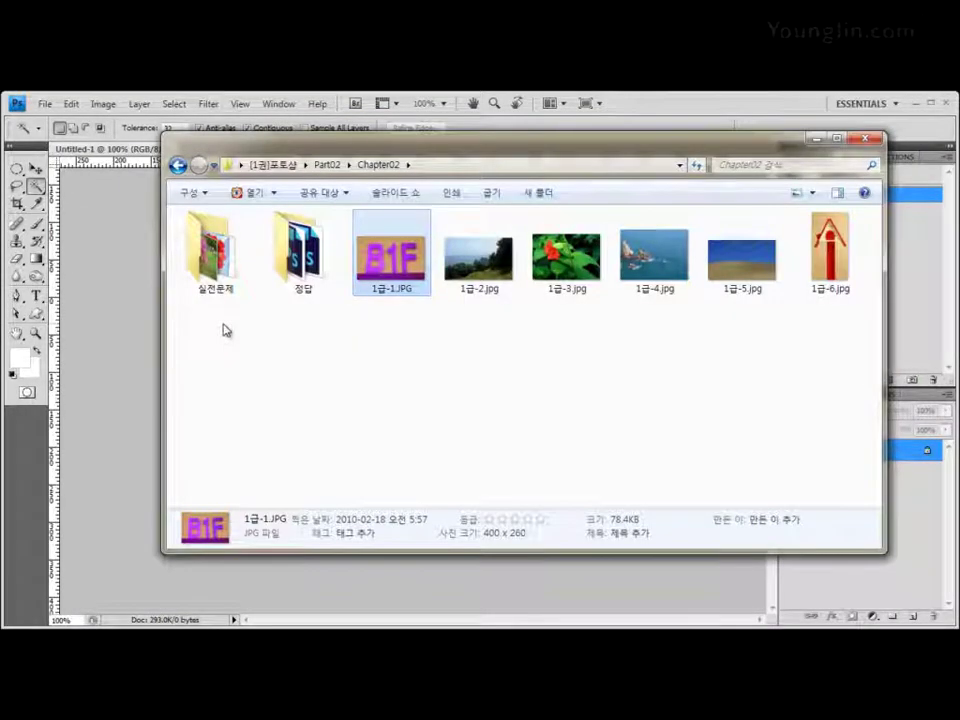
left_click_drag(300, 140, 260, 137)
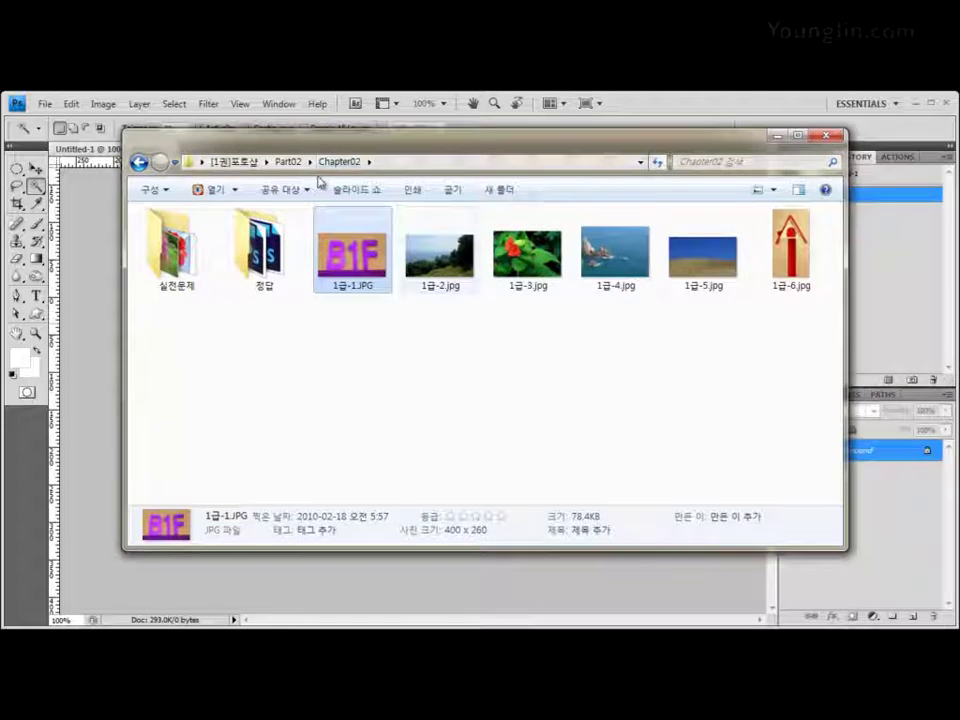
mouse_move(450, 265)
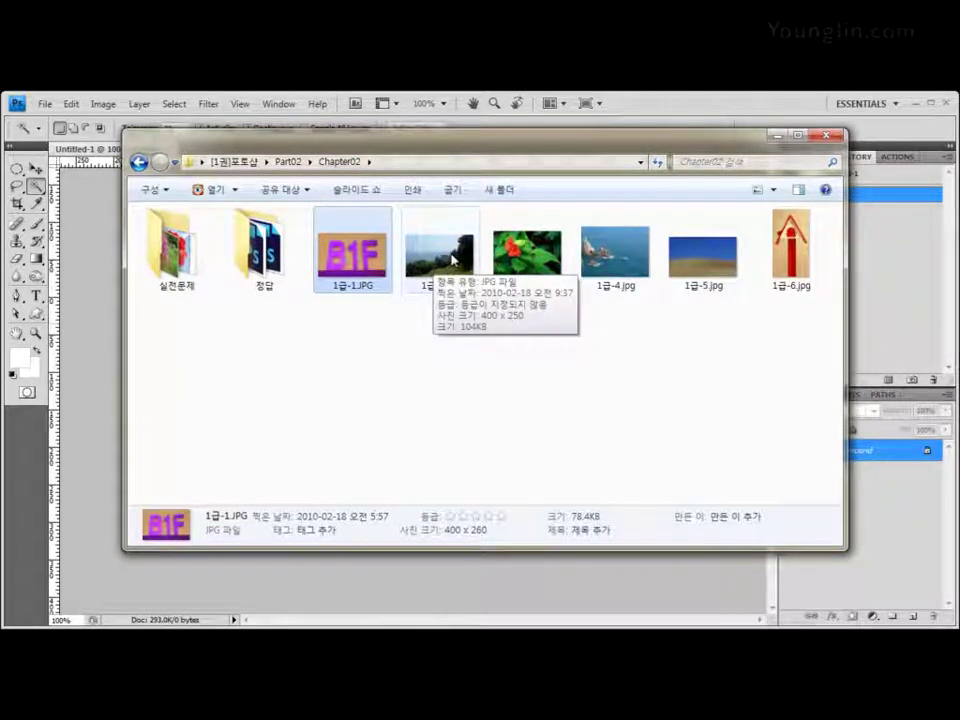
left_click(453, 260)
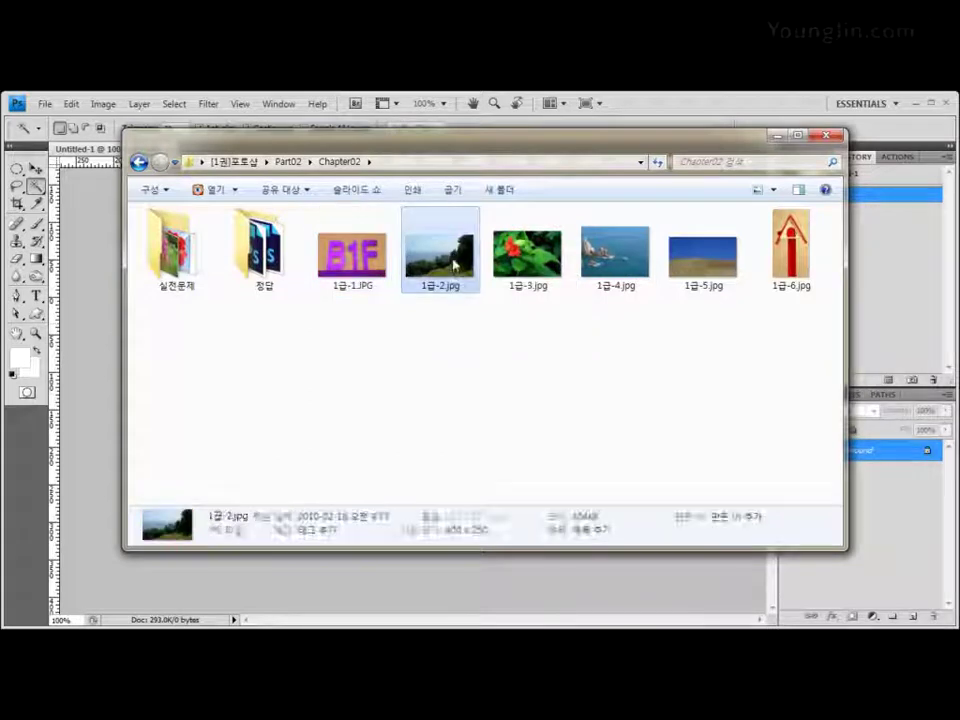
left_click_drag(453, 262, 94, 394)
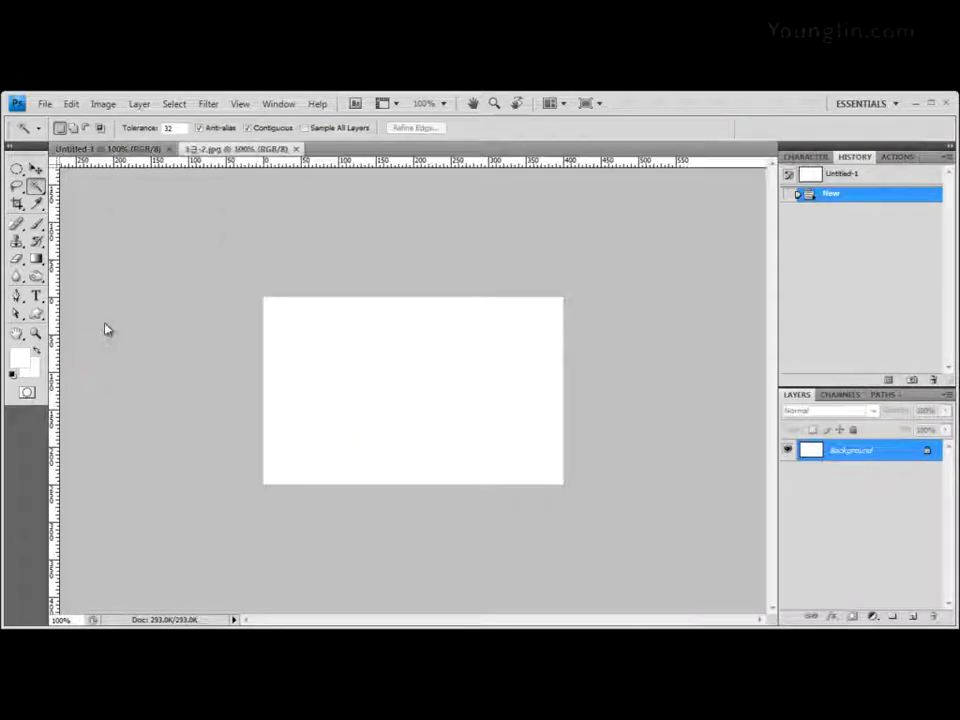
left_click(36, 170)
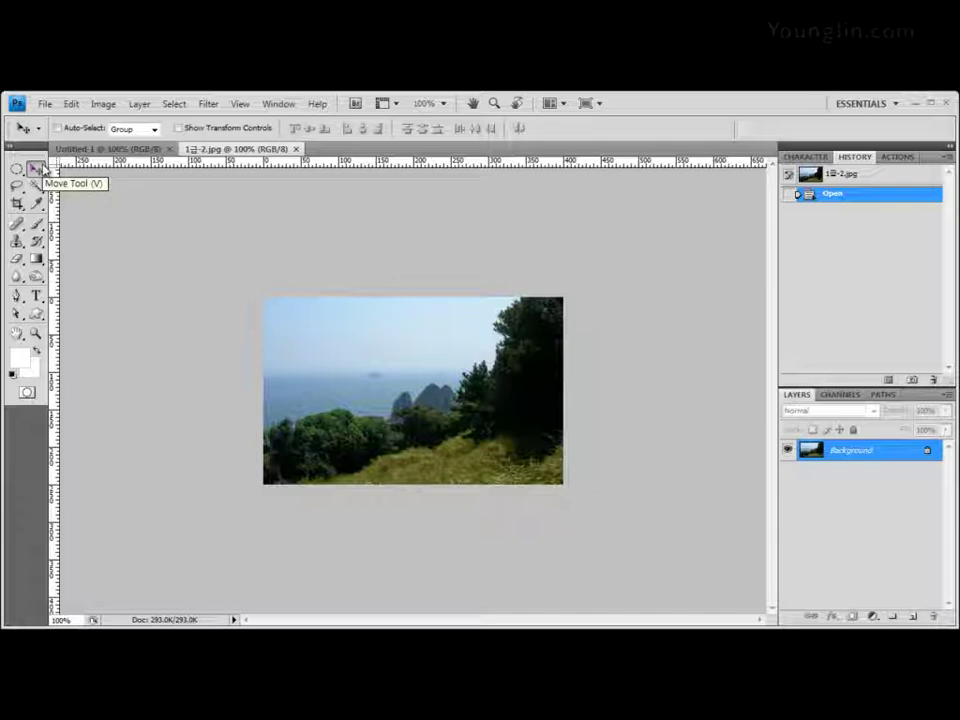
Float the photo 1급-2.jpg and the blank Untitled-1 document in separate windows and arrange them side by side.
left_click_drag(240, 148, 365, 170)
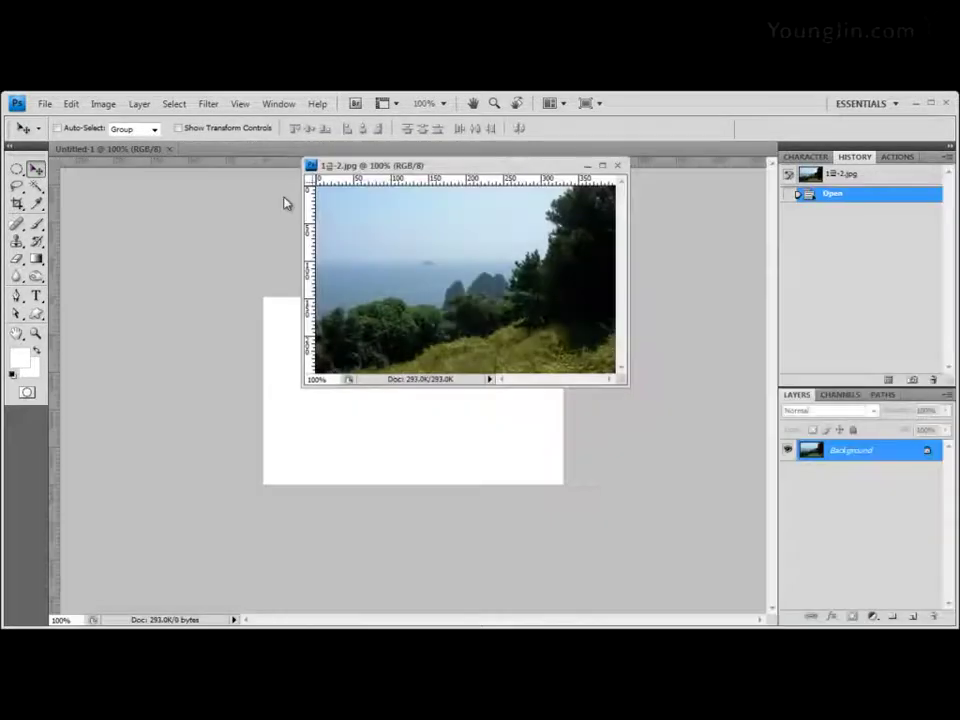
left_click_drag(110, 148, 122, 207)
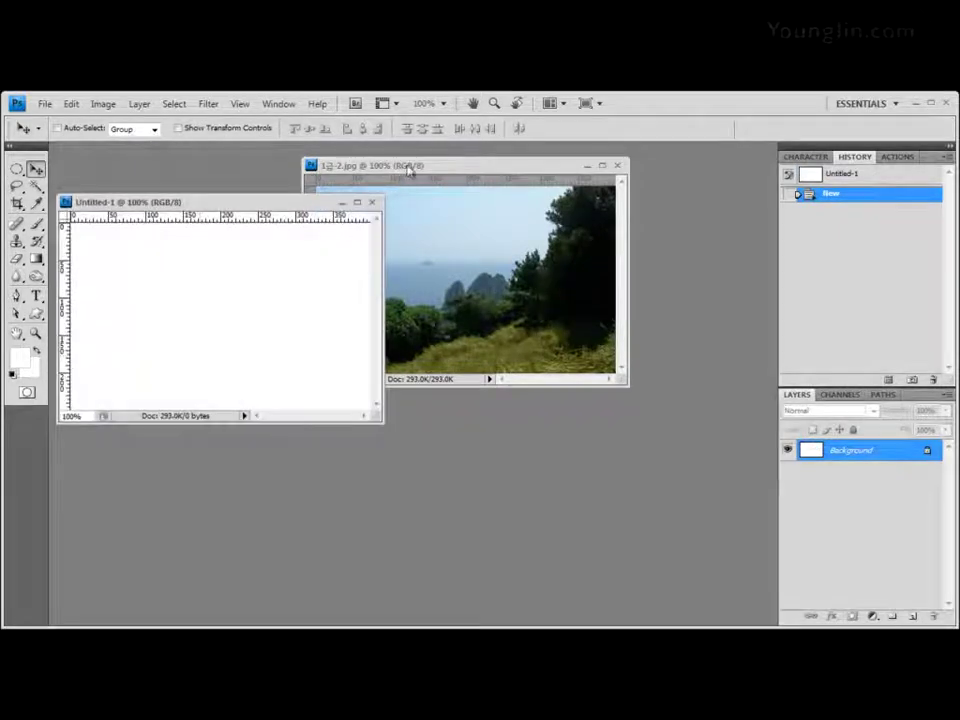
left_click_drag(410, 166, 504, 179)
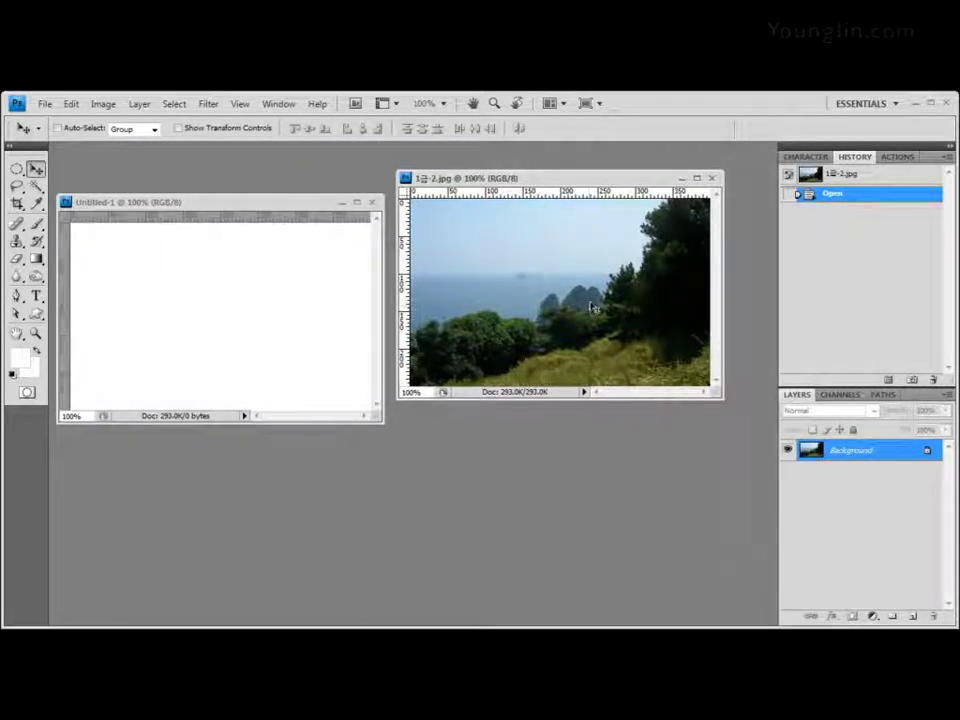
Copy the landscape photo into Untitled-1 as a new layer covering the whole canvas, and close 1급-2.jpg.
left_click_drag(592, 307, 268, 310)
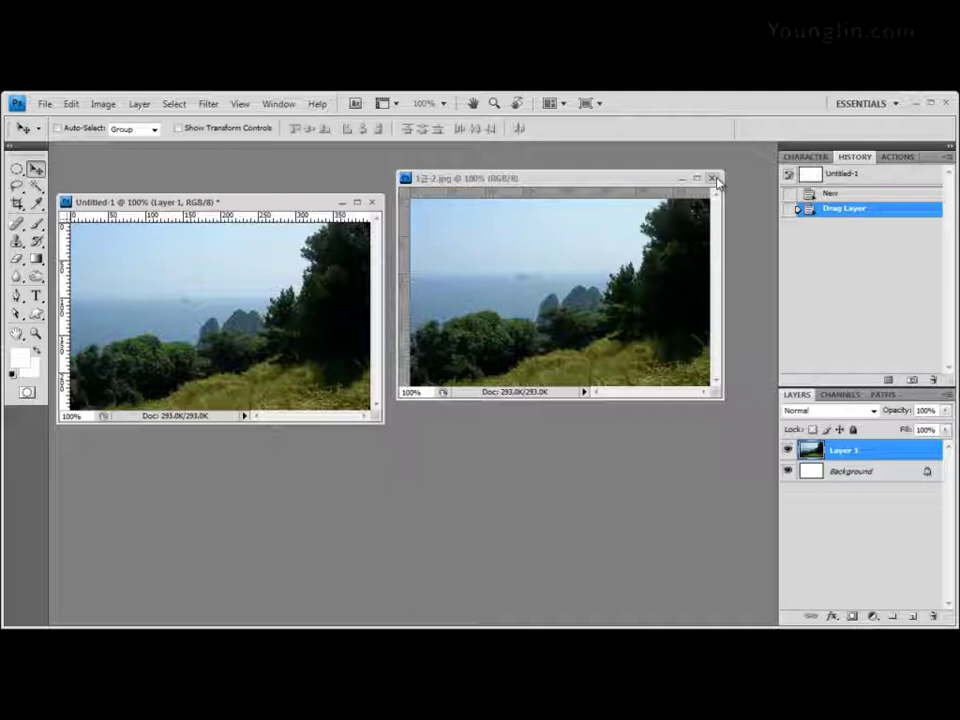
left_click(716, 181)
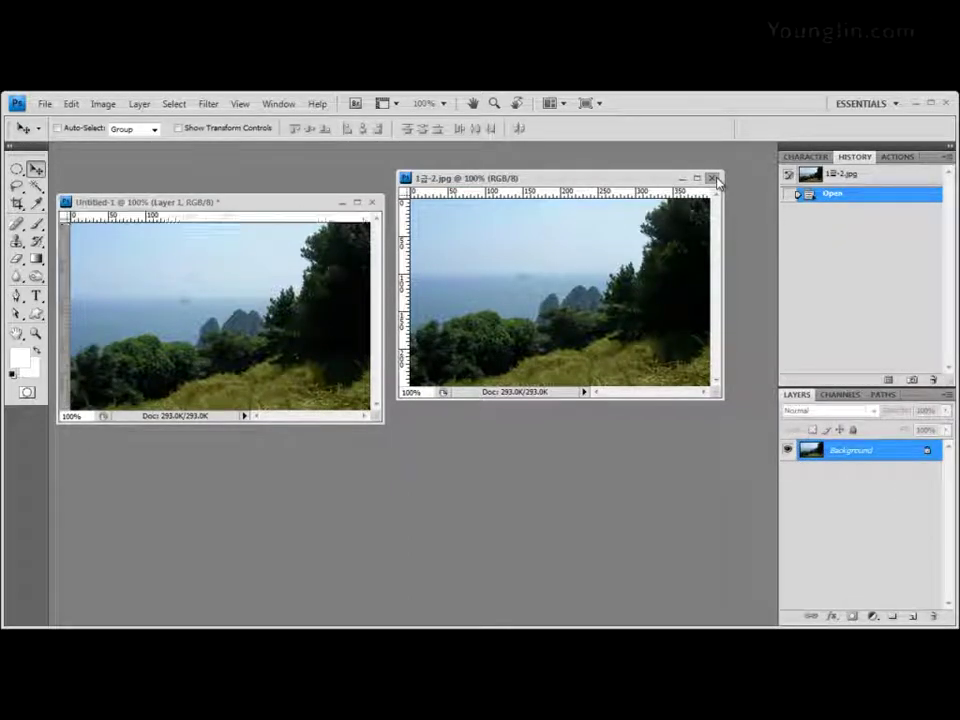
left_click(713, 179)
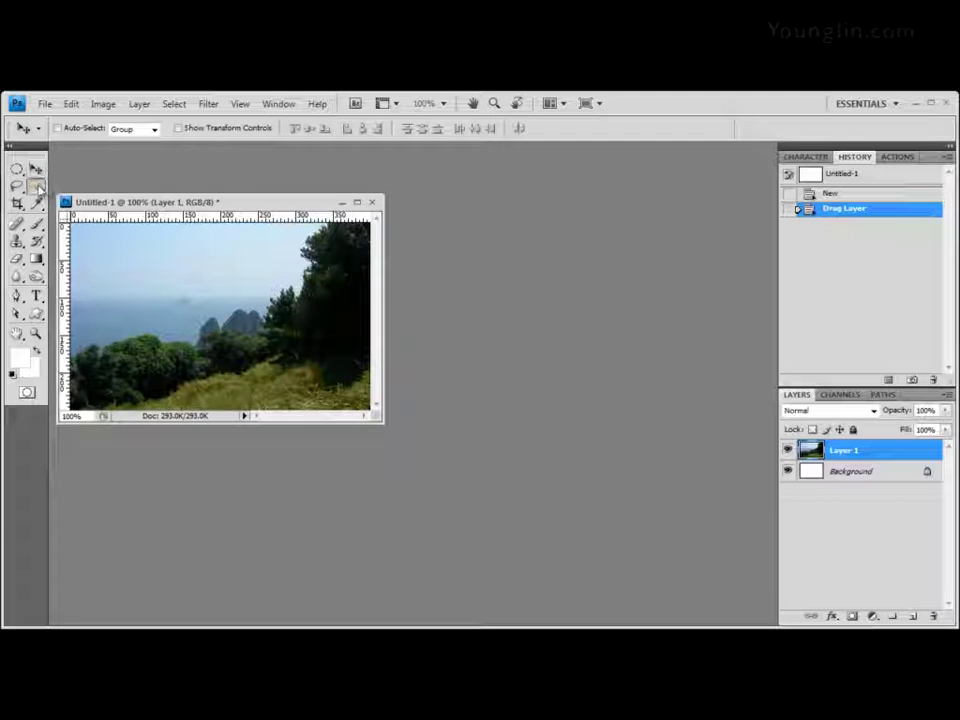
Select part of the yellow-green grass in the foreground of Untitled-1 with the Magic Wand at tolerance 32.
left_click(36, 186)
left_click_drag(167, 205, 243, 188)
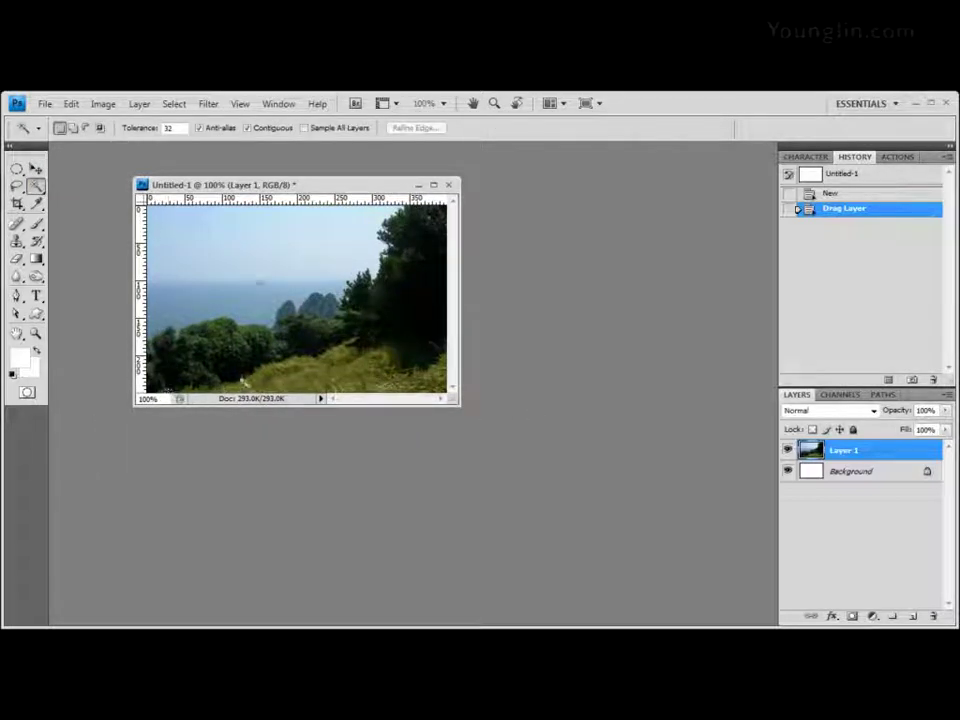
left_click(315, 381)
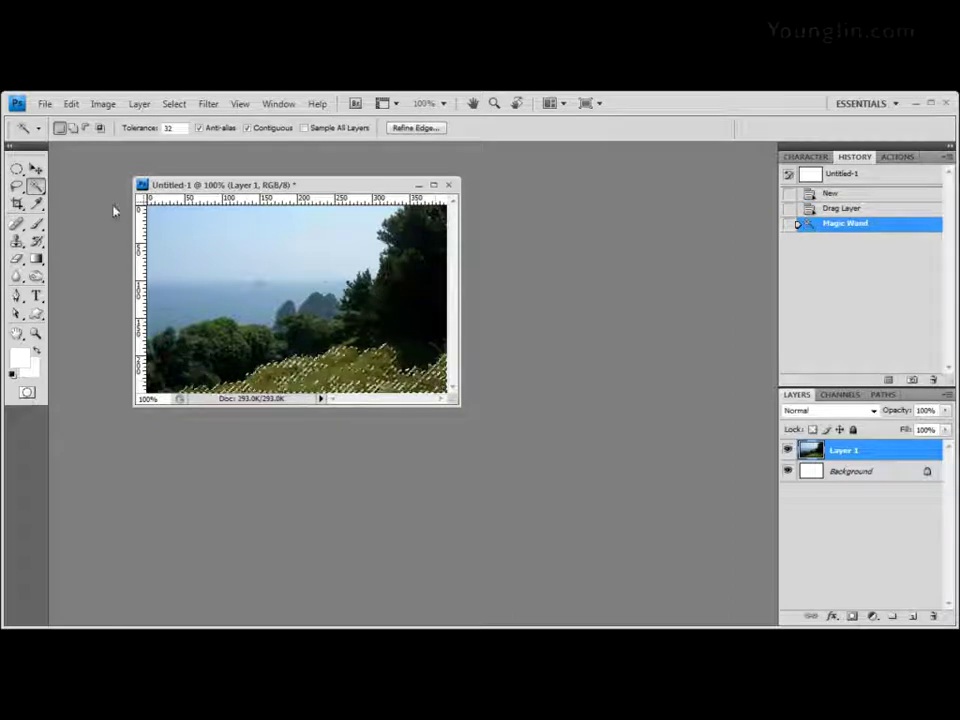
Add the remaining patches of the foreground grass to the selection with the Magic Wand in Add to selection mode.
left_click(73, 128)
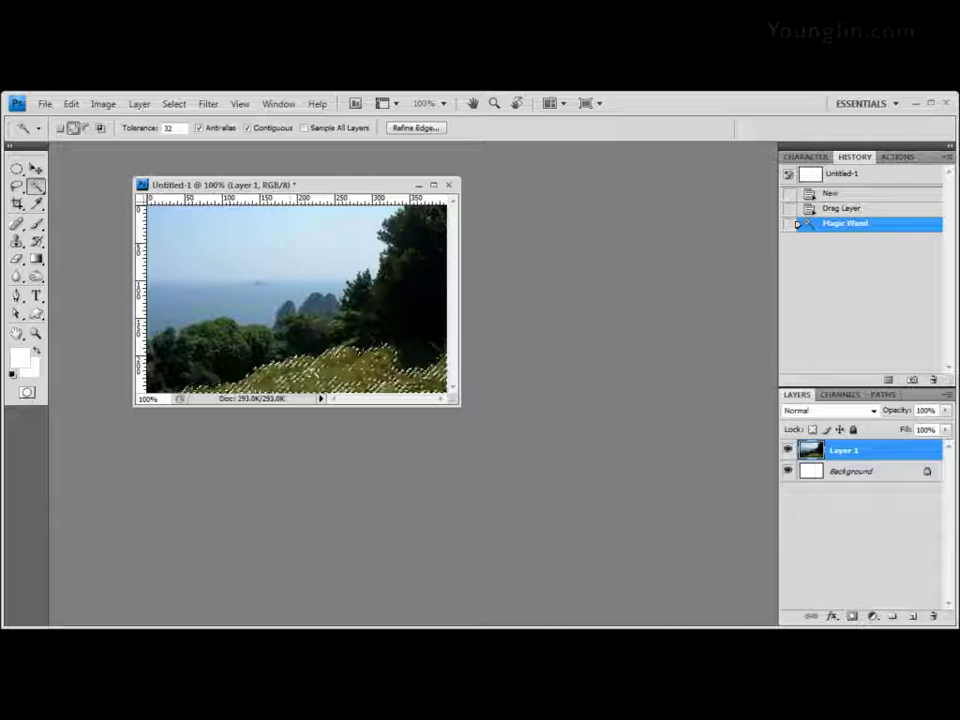
left_click(300, 370)
left_click(250, 375)
left_click(380, 360)
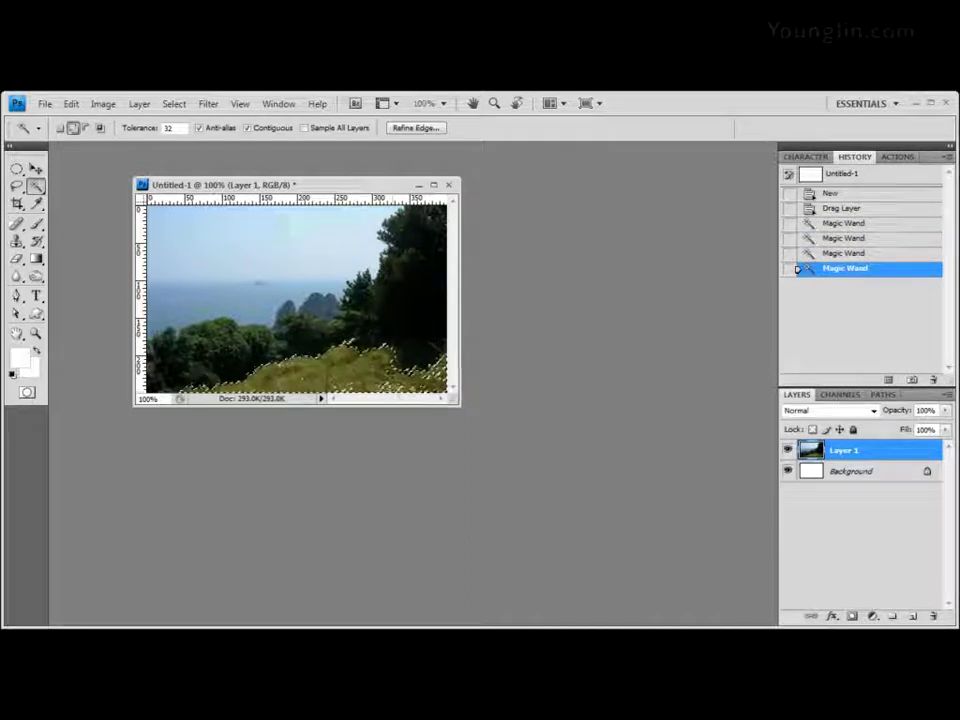
left_click(432, 383)
left_click(428, 381)
left_click(405, 382)
left_click(380, 383)
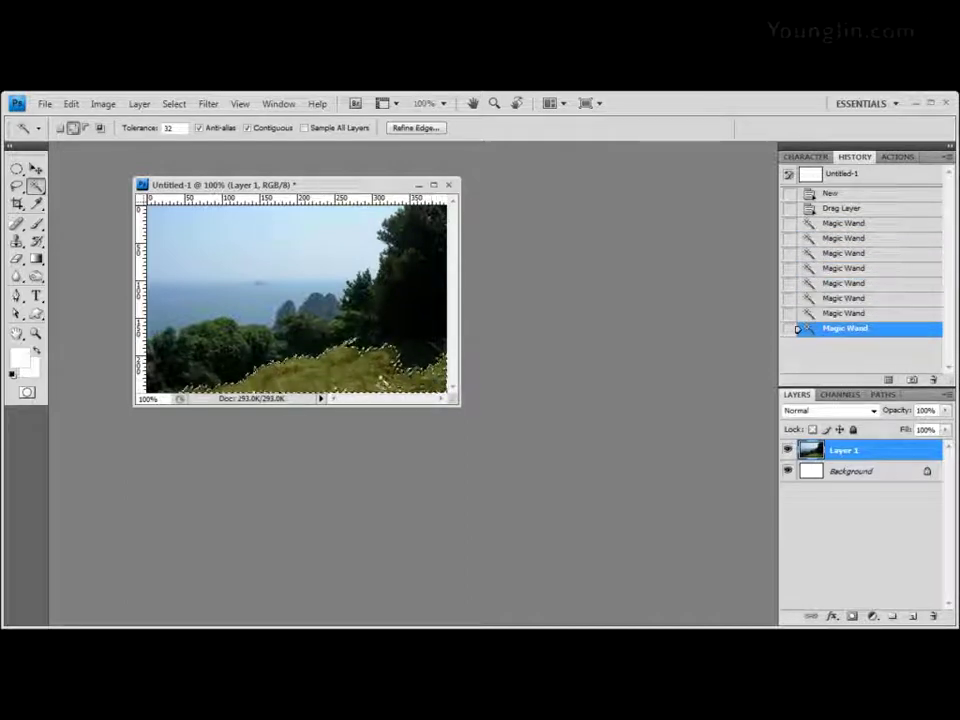
left_click(330, 375)
left_click(260, 380)
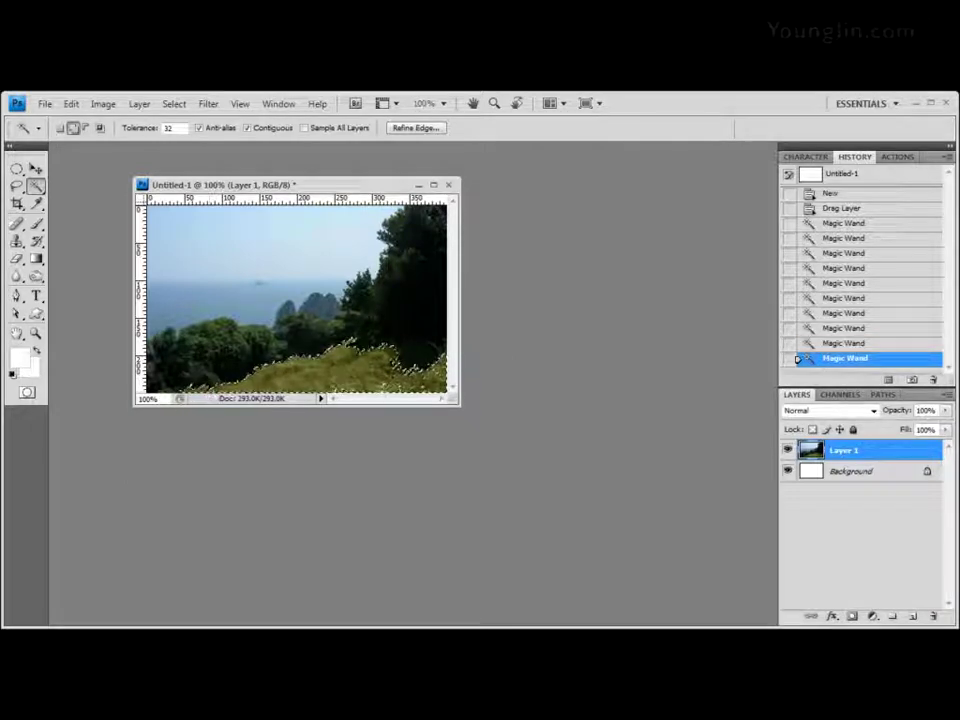
left_click(320, 360)
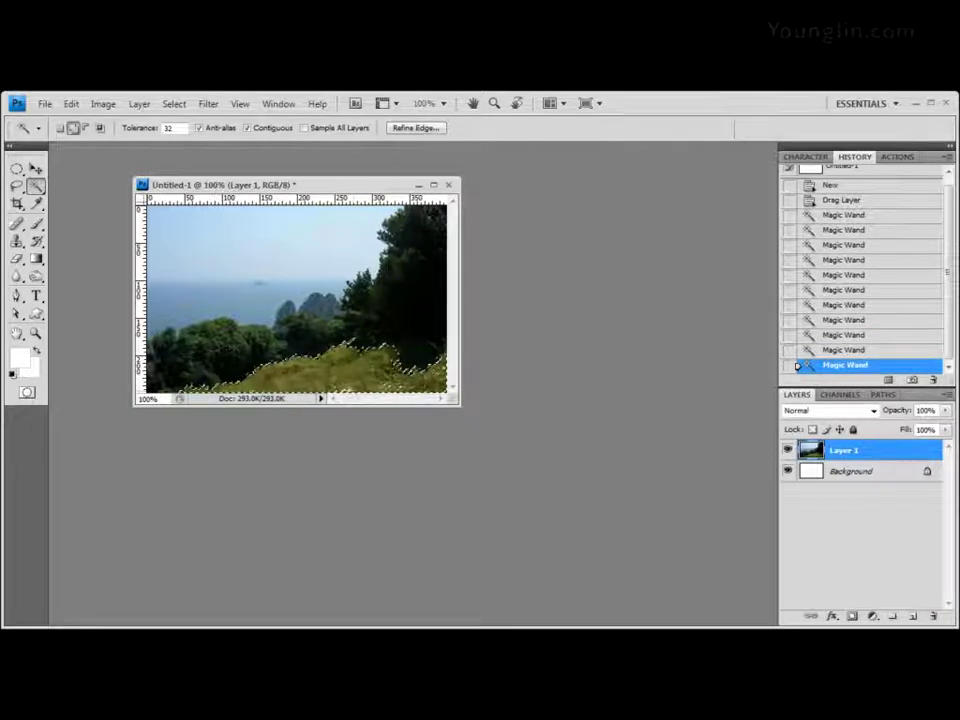
left_click(230, 378)
left_click(180, 385)
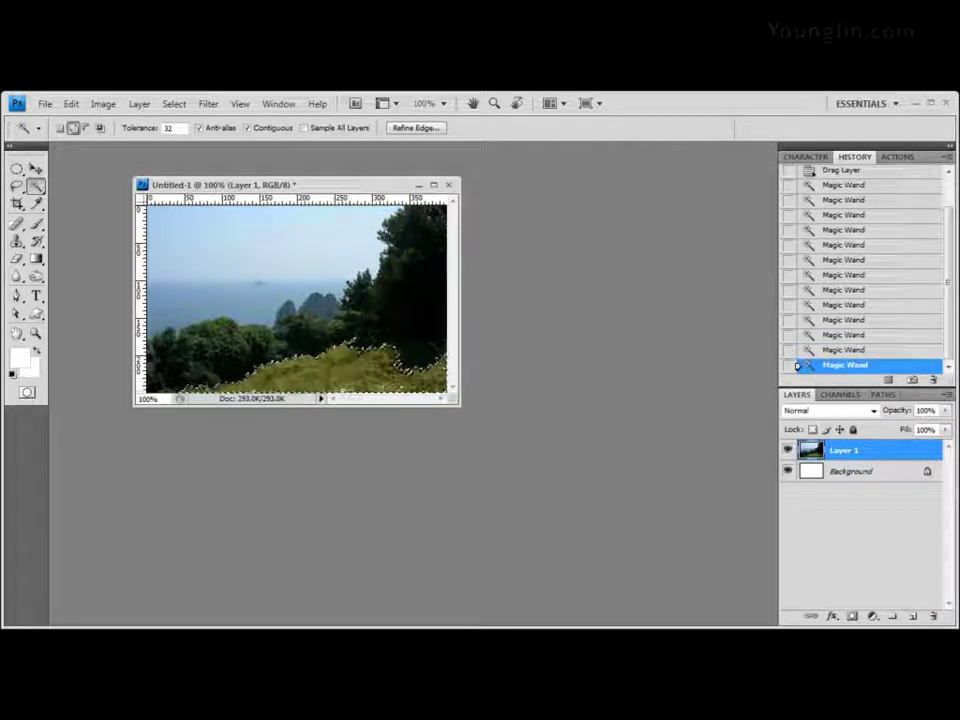
left_click(335, 385)
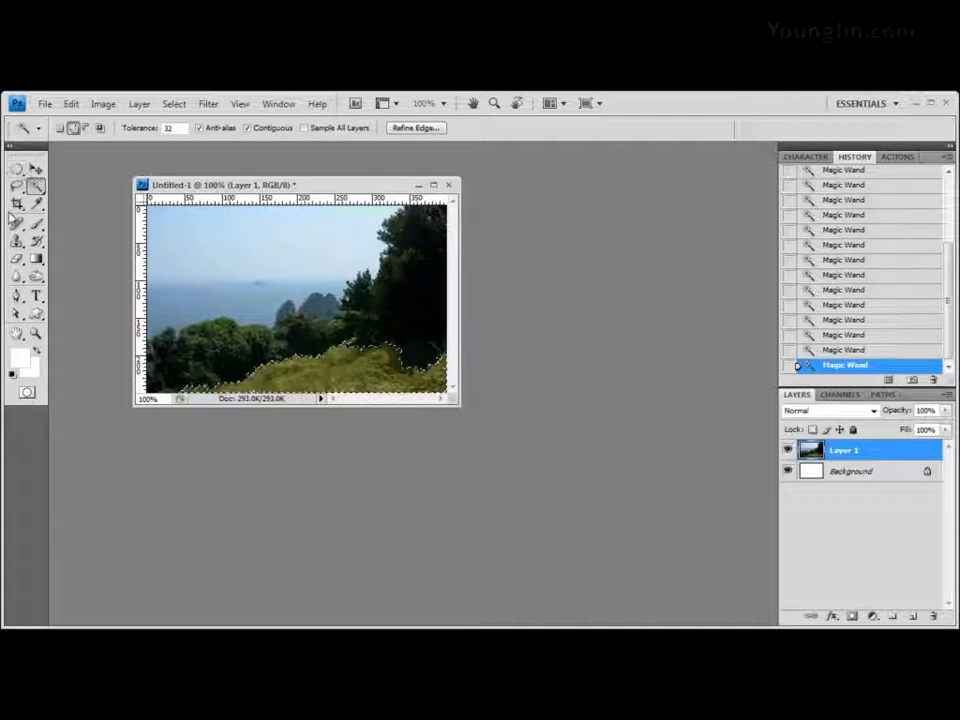
left_click_drag(18, 188, 62, 185)
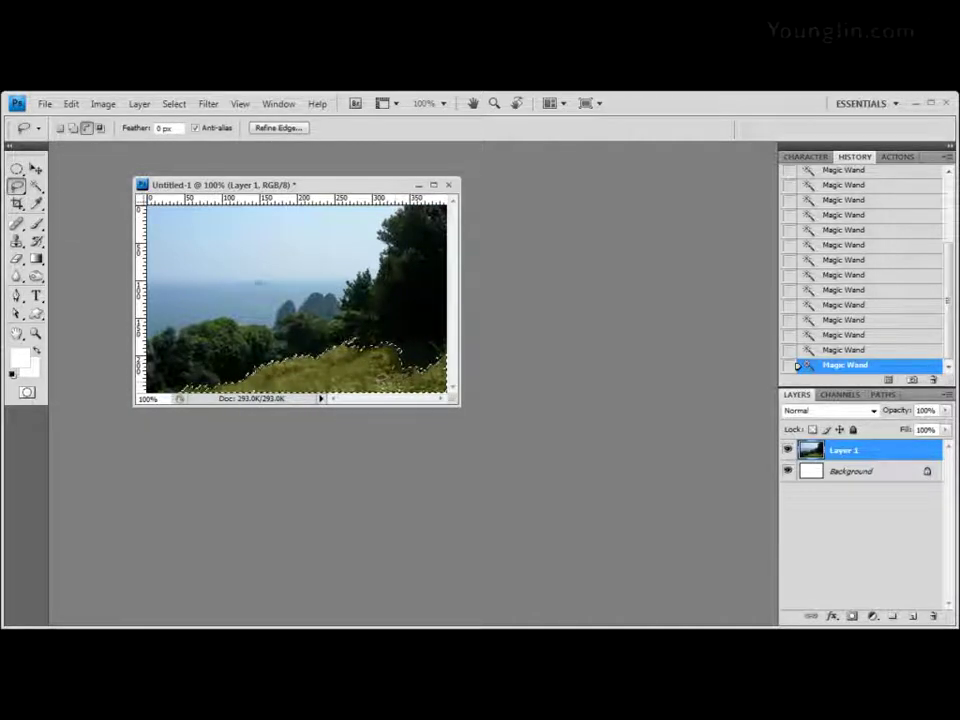
left_click_drag(452, 357, 431, 411)
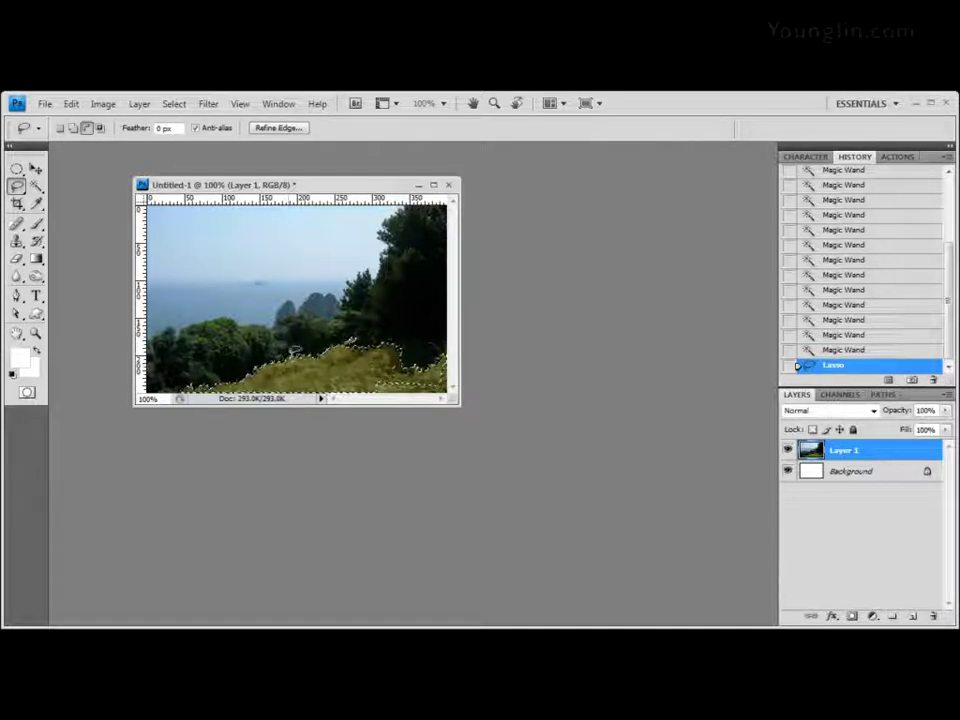
left_click(88, 128)
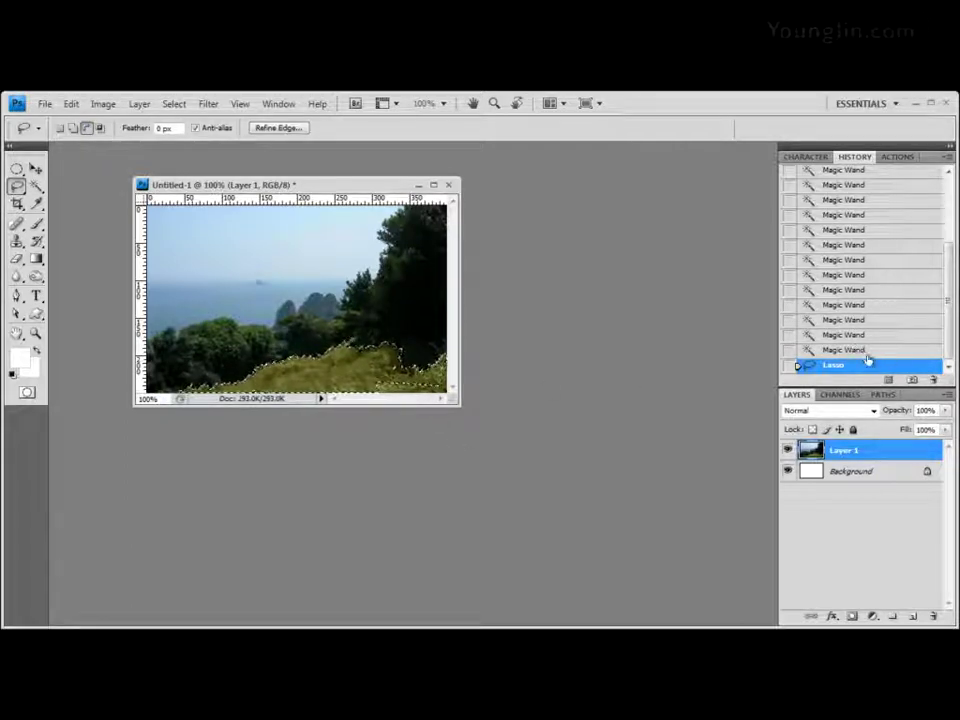
left_click(864, 351)
Add the missed spots along the grass edges to the selection with the Lasso in Add to selection mode.
left_click(73, 128)
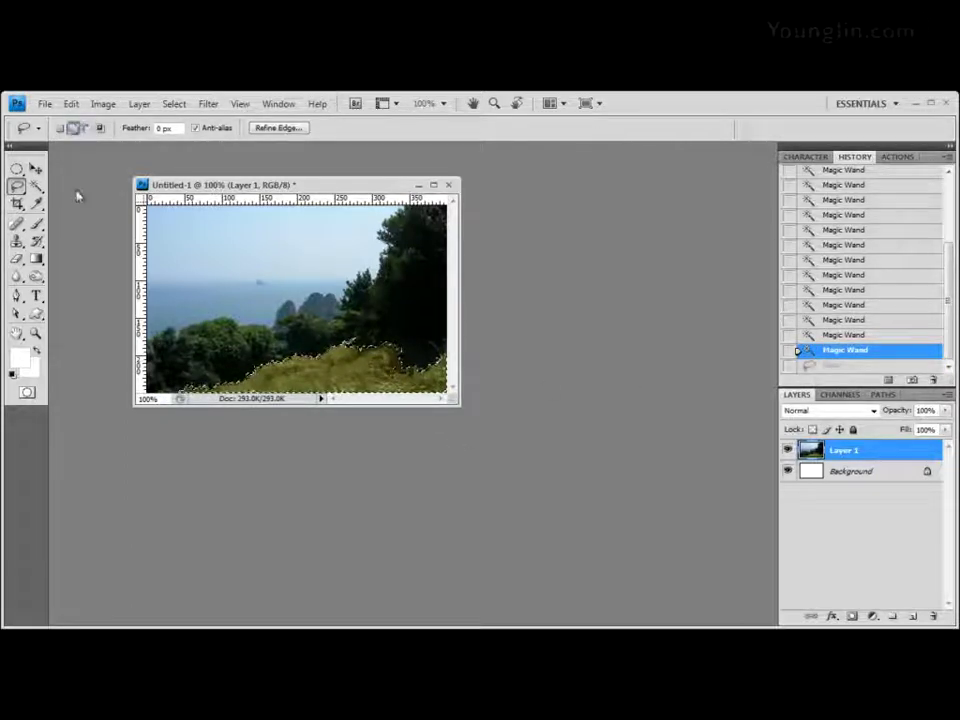
mouse_move(447, 345)
left_mouse_down()
mouse_move(450, 398)
mouse_move(356, 399)
left_mouse_up()
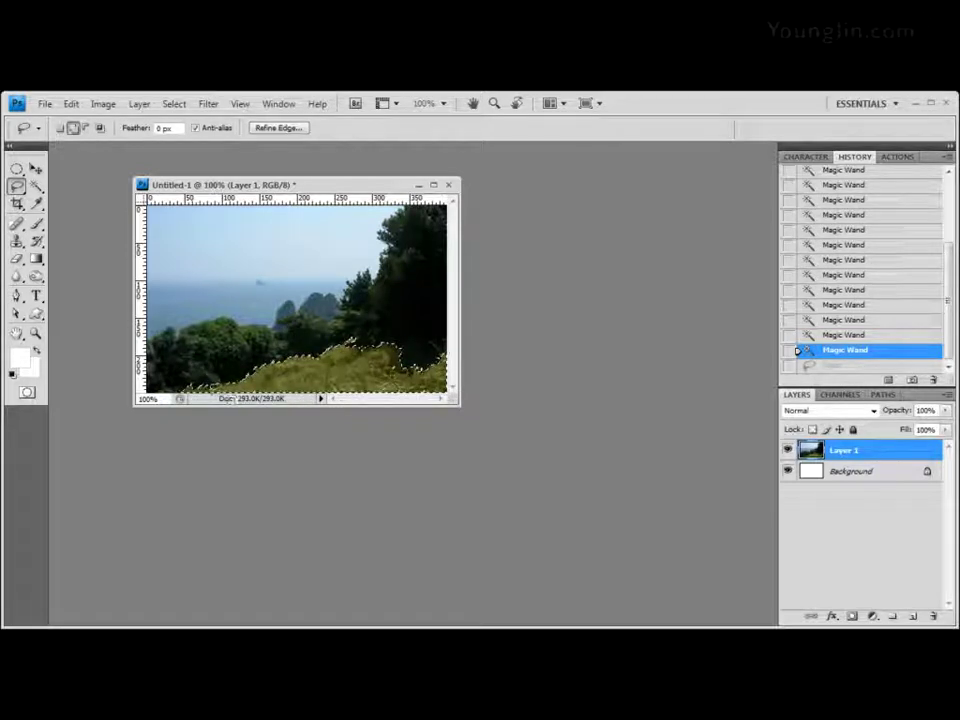
mouse_move(285, 288)
left_mouse_down()
mouse_move(335, 276)
mouse_move(295, 278)
mouse_move(315, 277)
left_mouse_up()
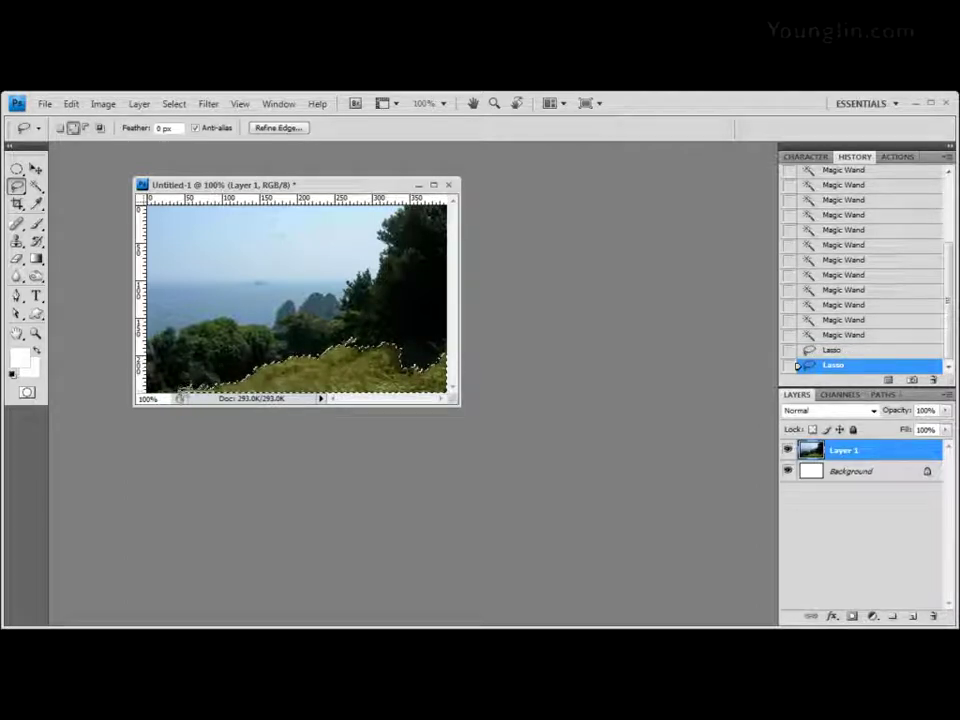
mouse_move(150, 390)
left_mouse_down()
mouse_move(215, 368)
mouse_move(330, 393)
left_mouse_up()
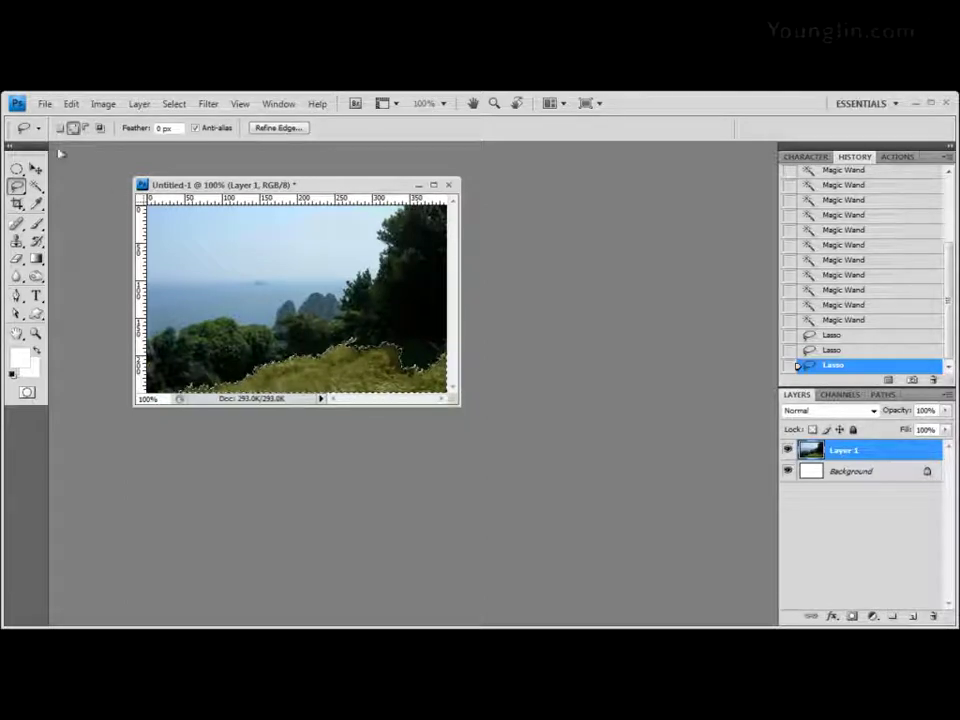
Desaturate the selected grass area on Layer 1.
left_click(106, 104)
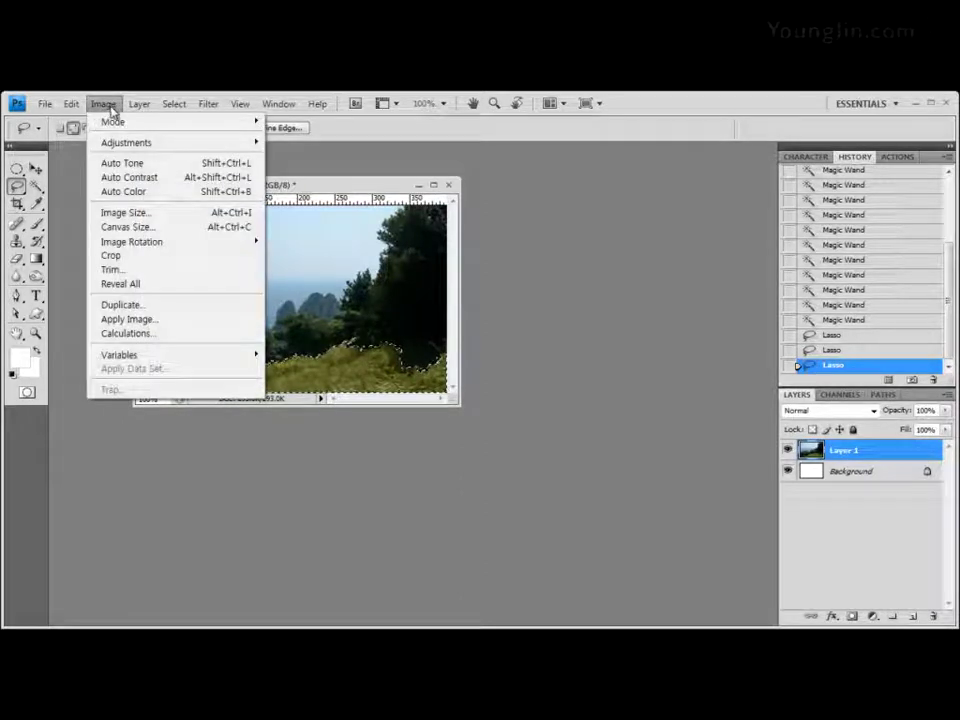
mouse_move(122, 144)
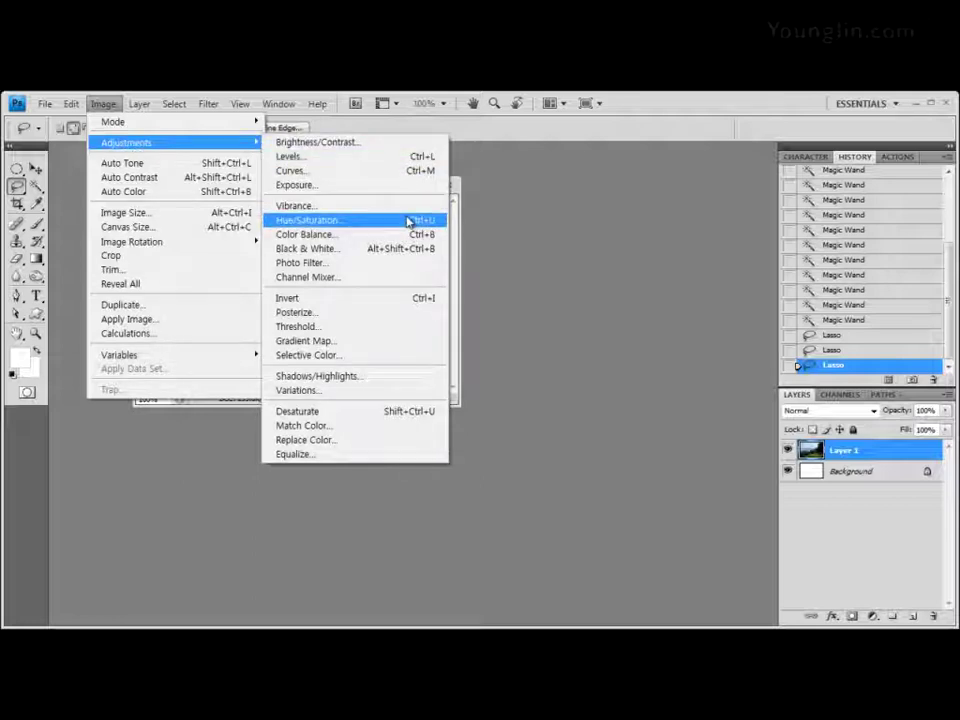
left_click(397, 417)
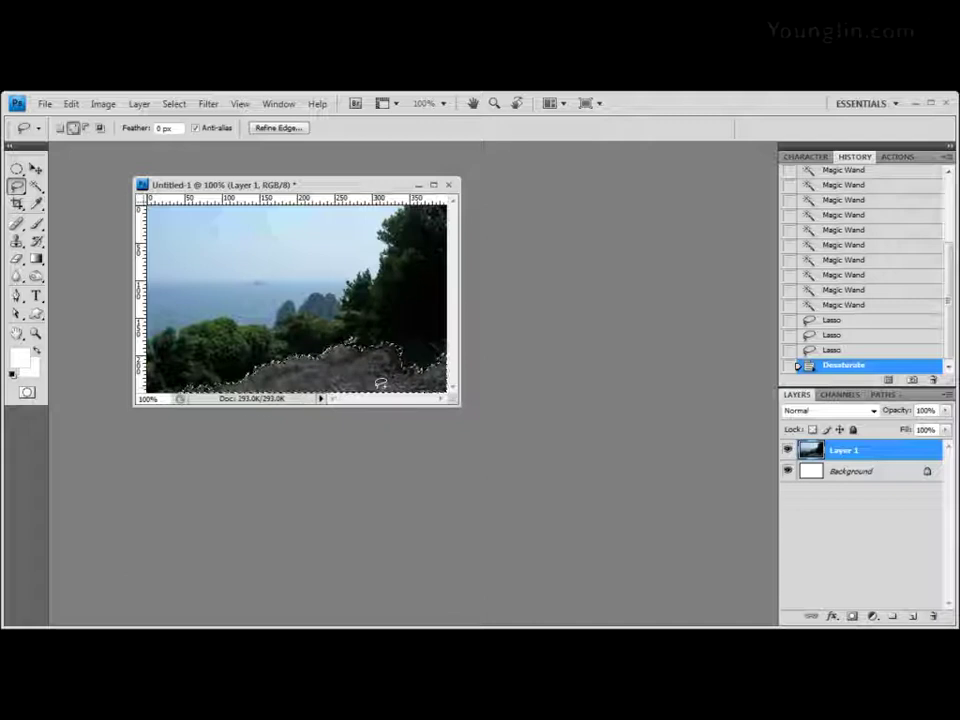
left_click(105, 104)
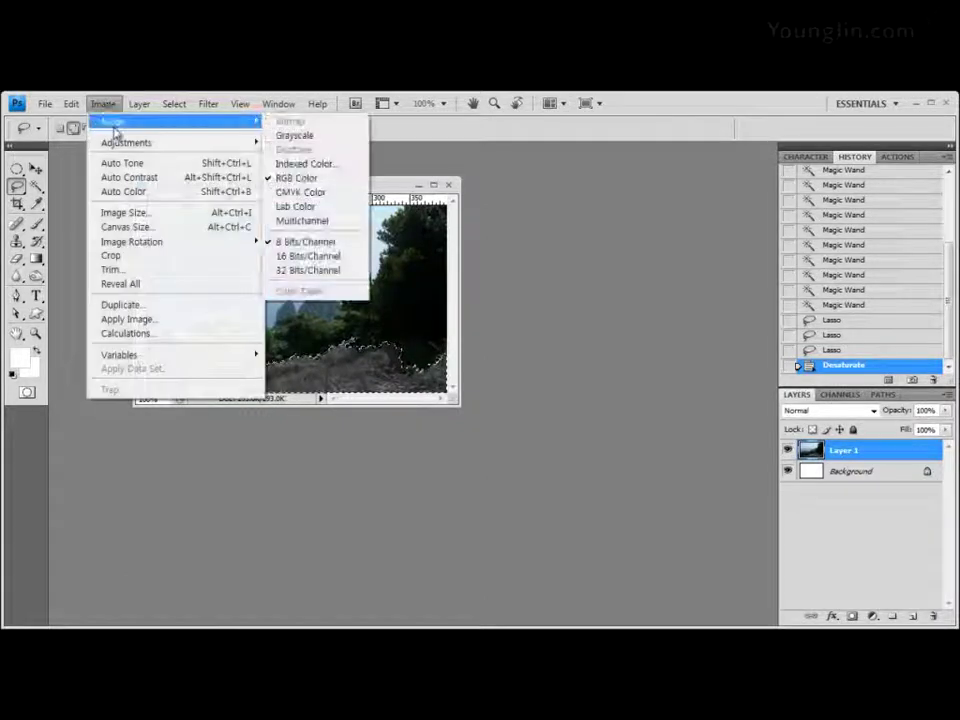
mouse_move(120, 142)
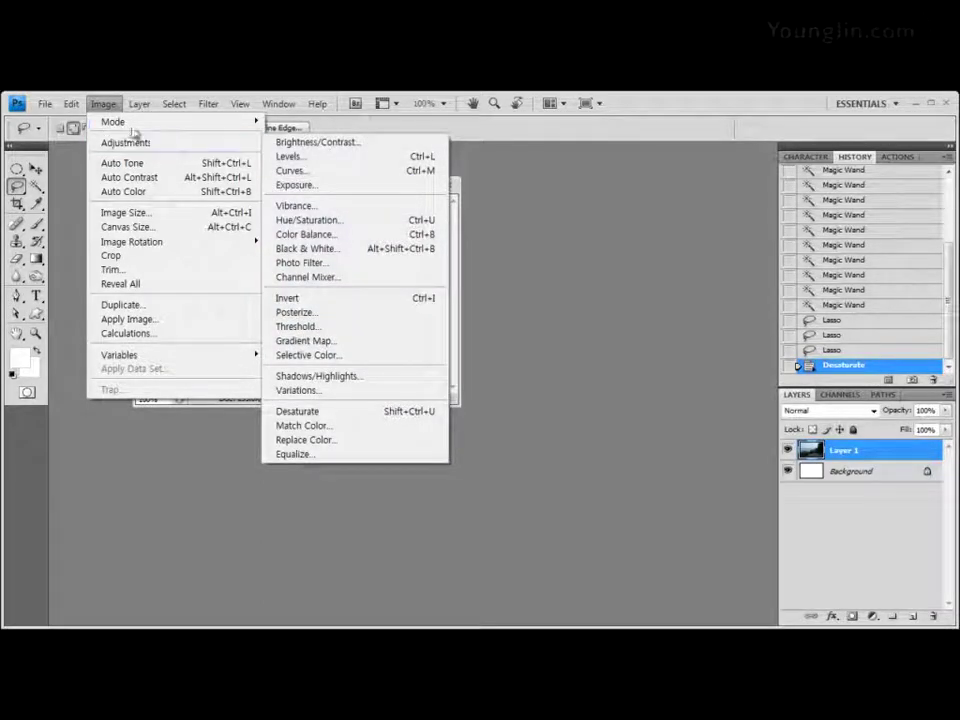
mouse_move(229, 122)
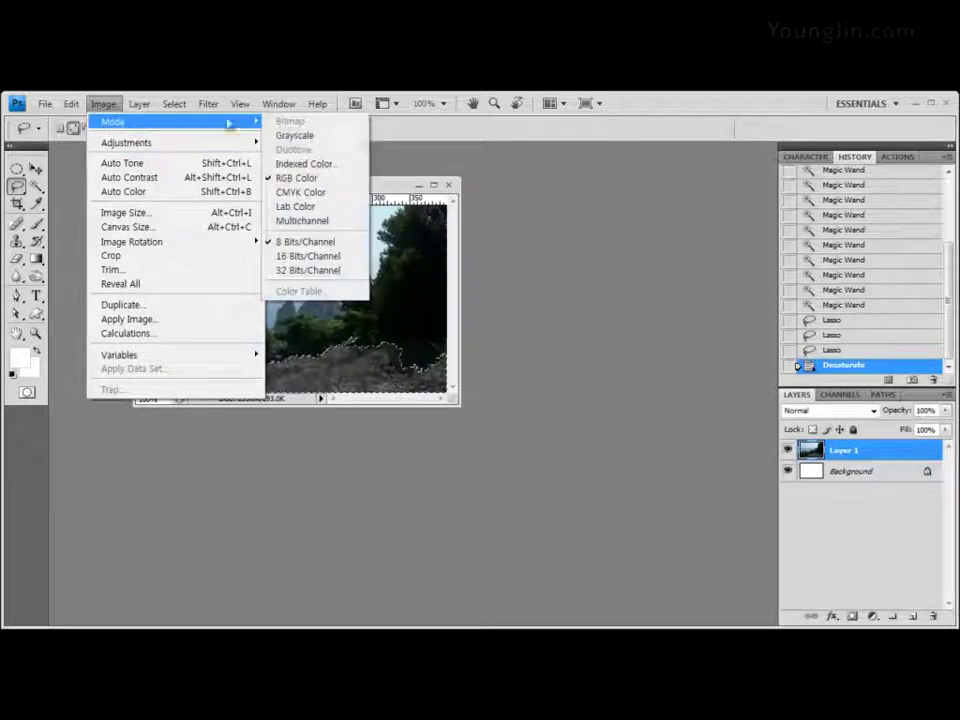
left_click(390, 189)
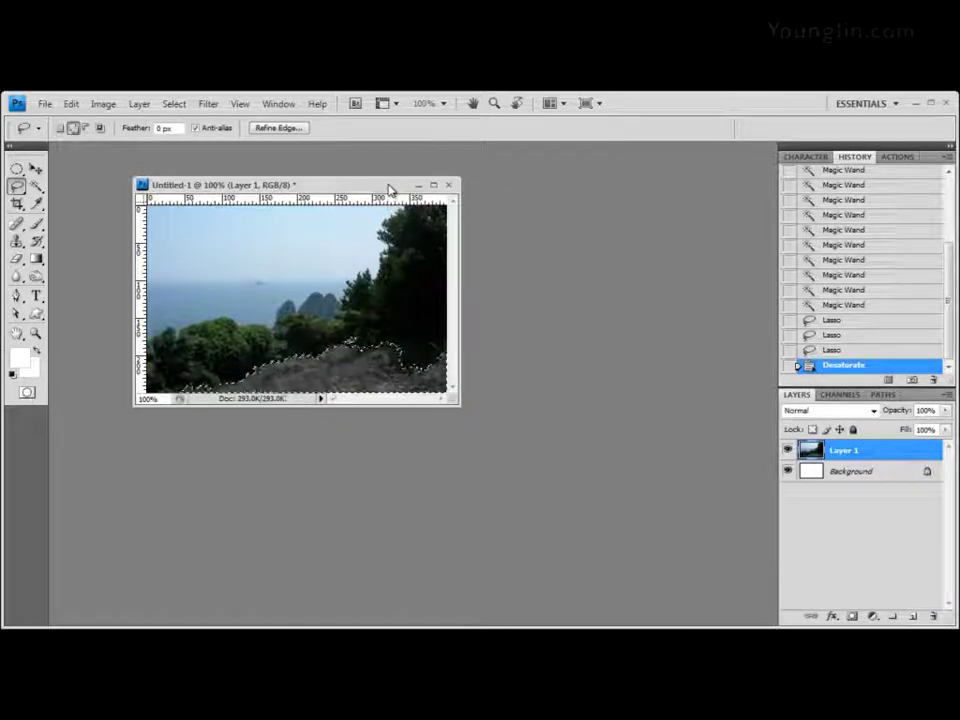
Recolour the selected grass with Color Balance midtone levels of +40, -20 and -100, and deselect it.
left_click(106, 104)
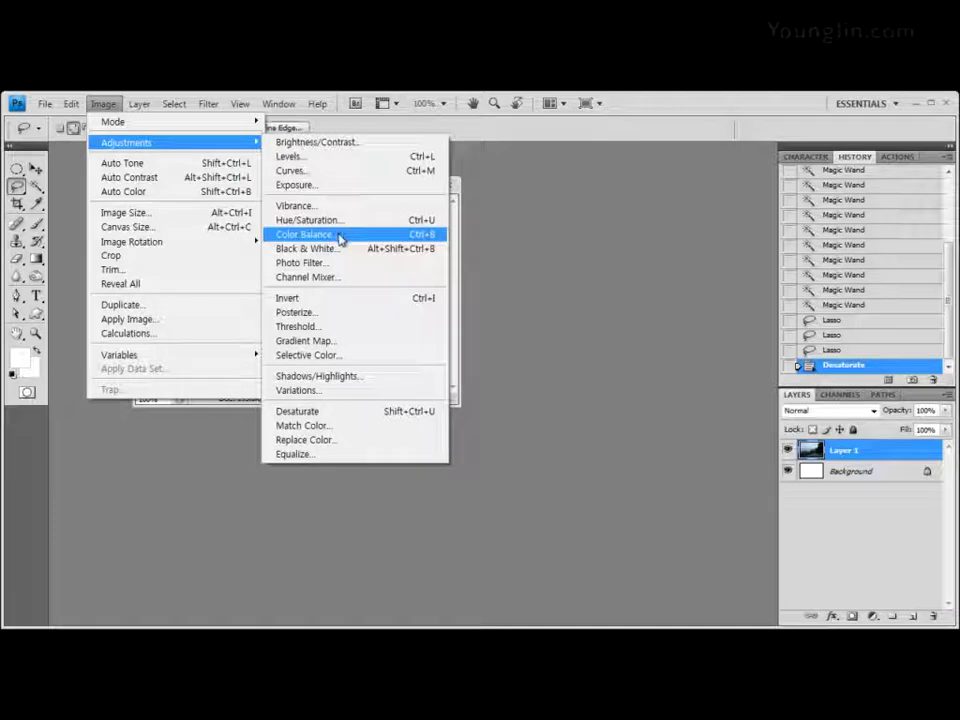
left_click(418, 238)
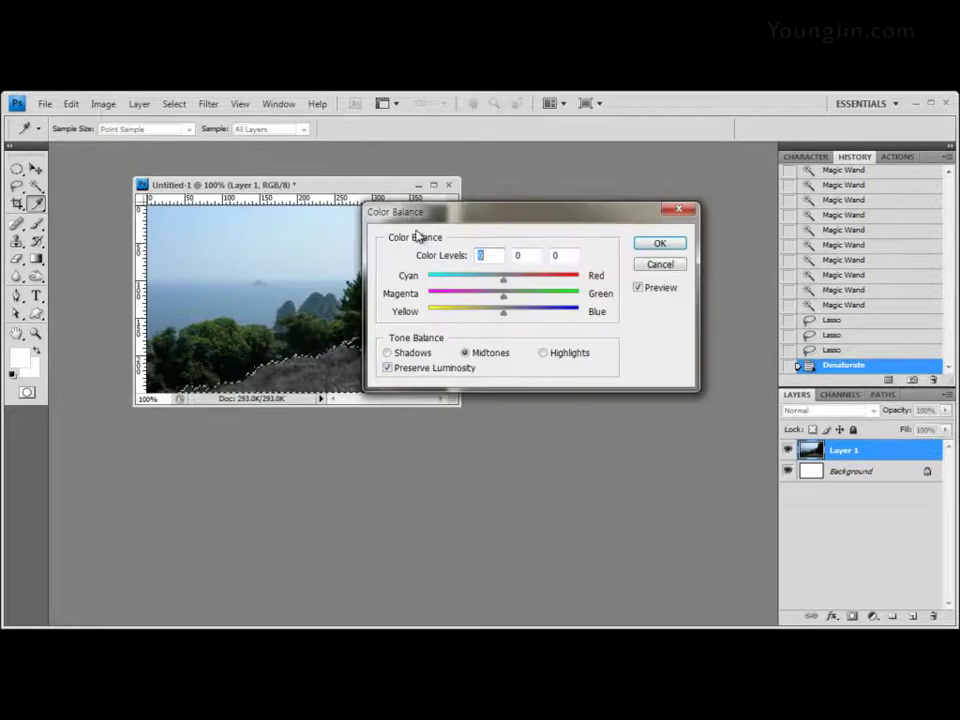
left_click_drag(495, 221, 566, 312)
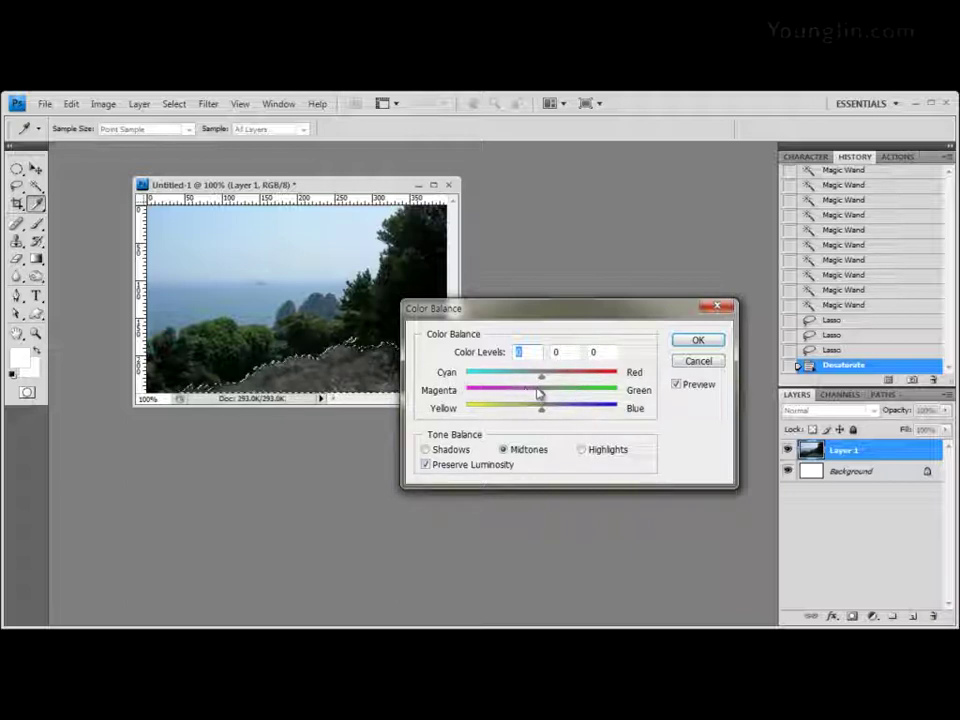
left_click_drag(564, 315, 563, 358)
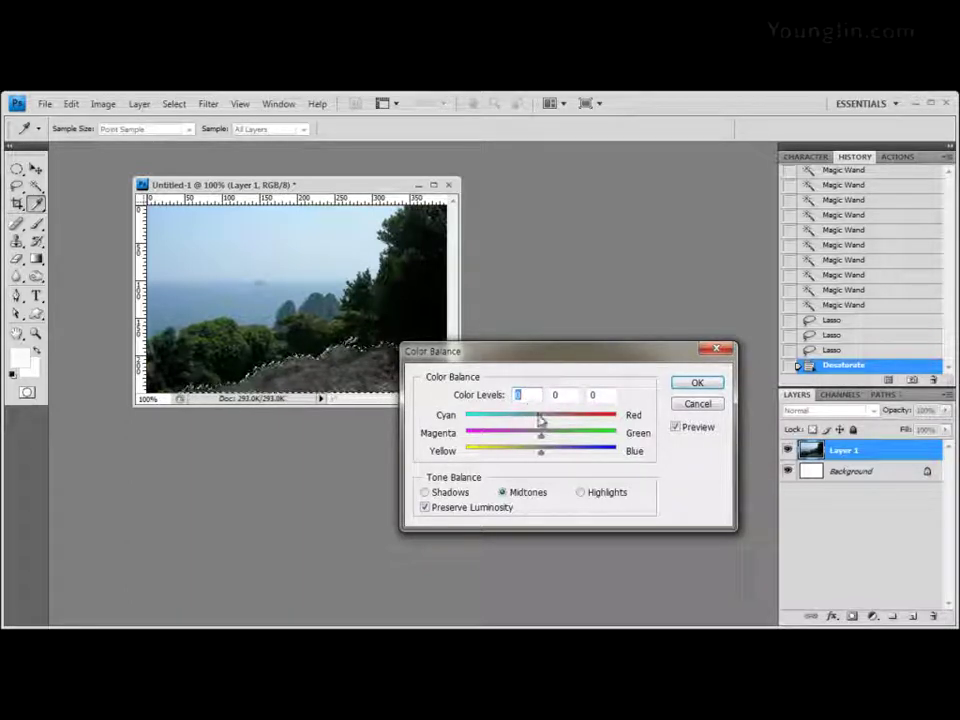
left_click_drag(541, 424, 570, 420)
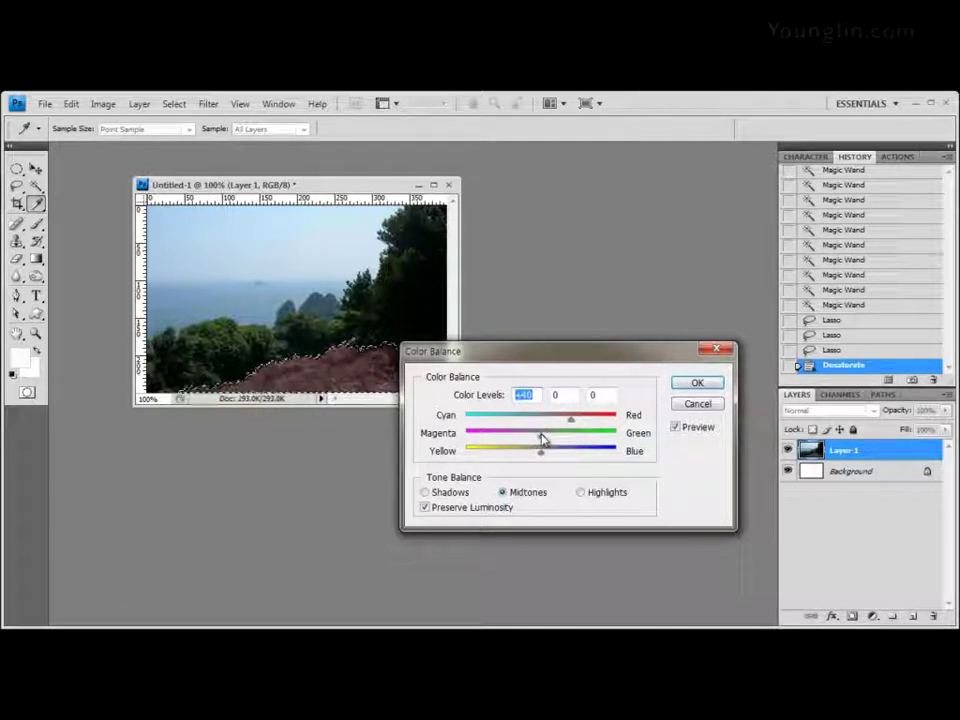
left_click_drag(541, 440, 529, 437)
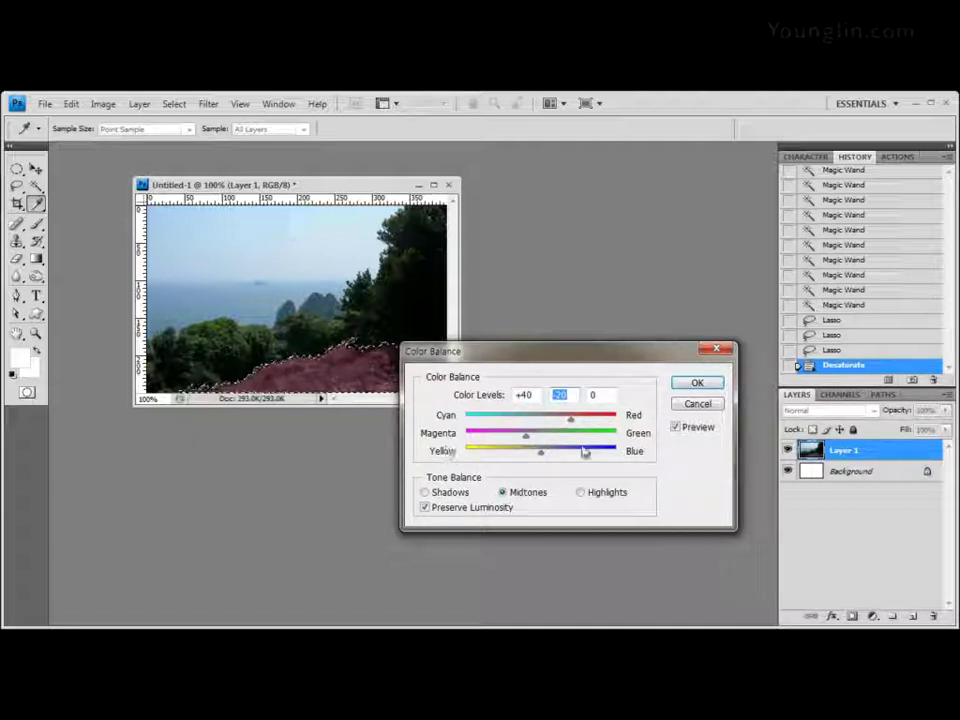
left_click_drag(541, 455, 462, 455)
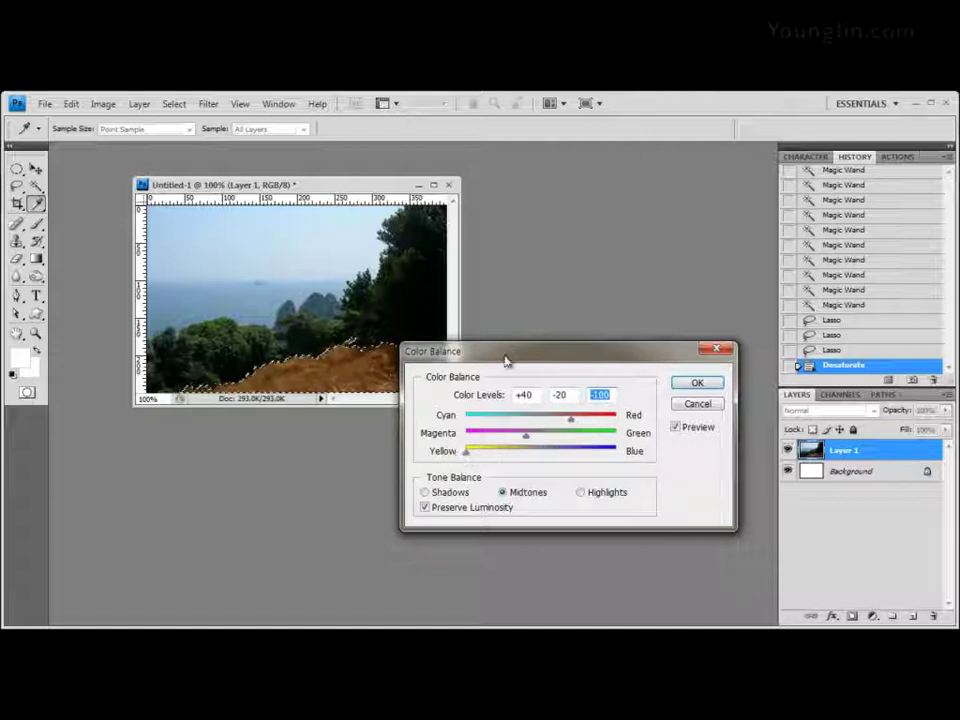
left_click_drag(505, 352, 559, 230)
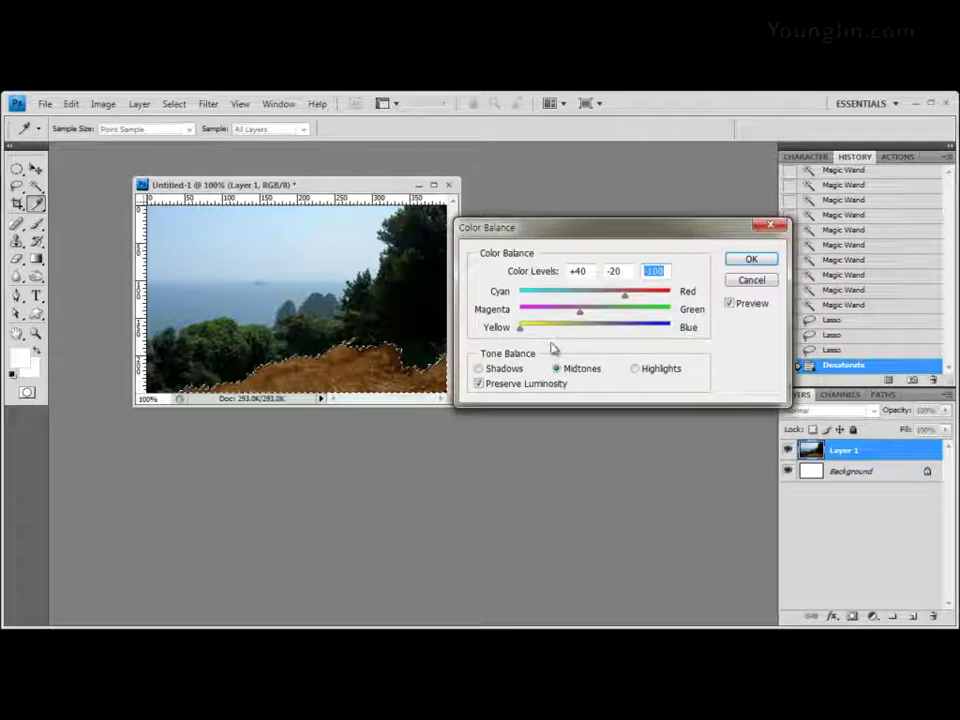
left_click_drag(624, 227, 588, 175)
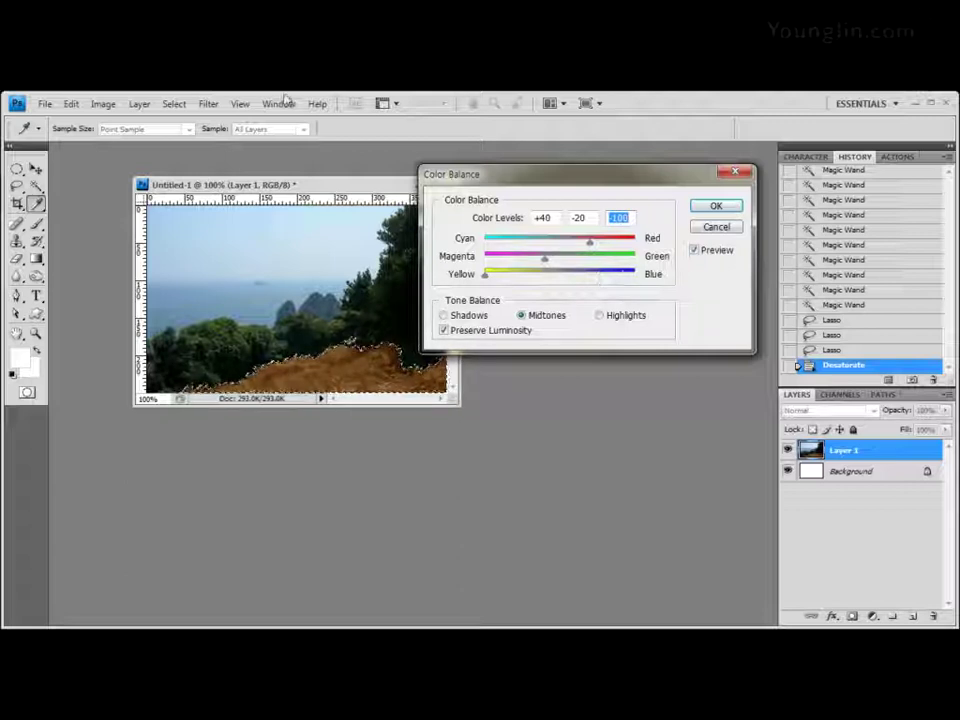
left_click(718, 207)
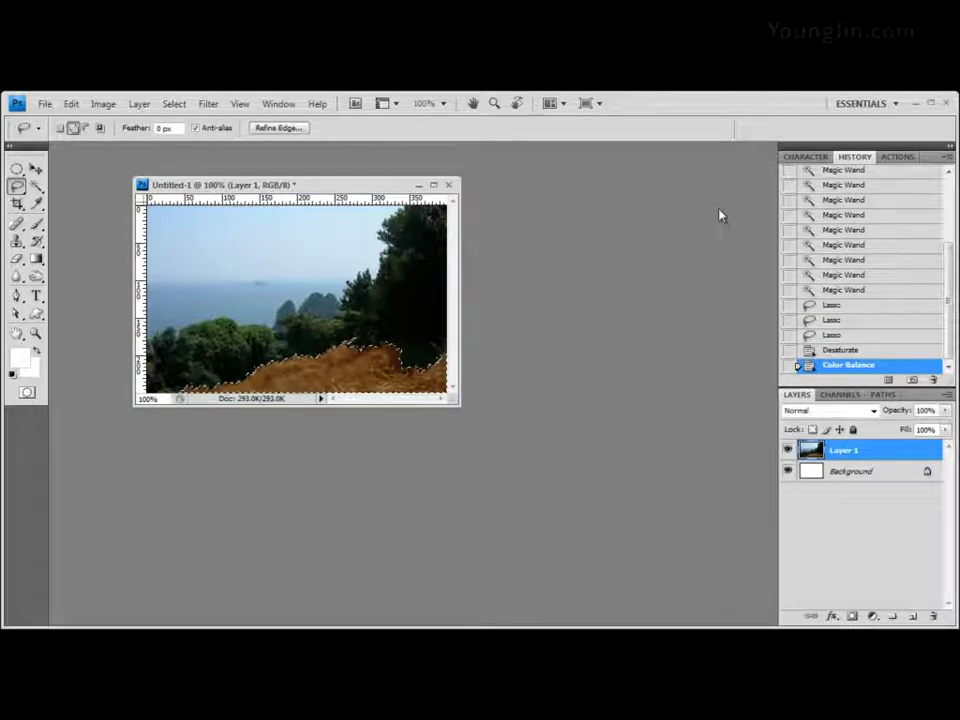
key("ctrl+d")
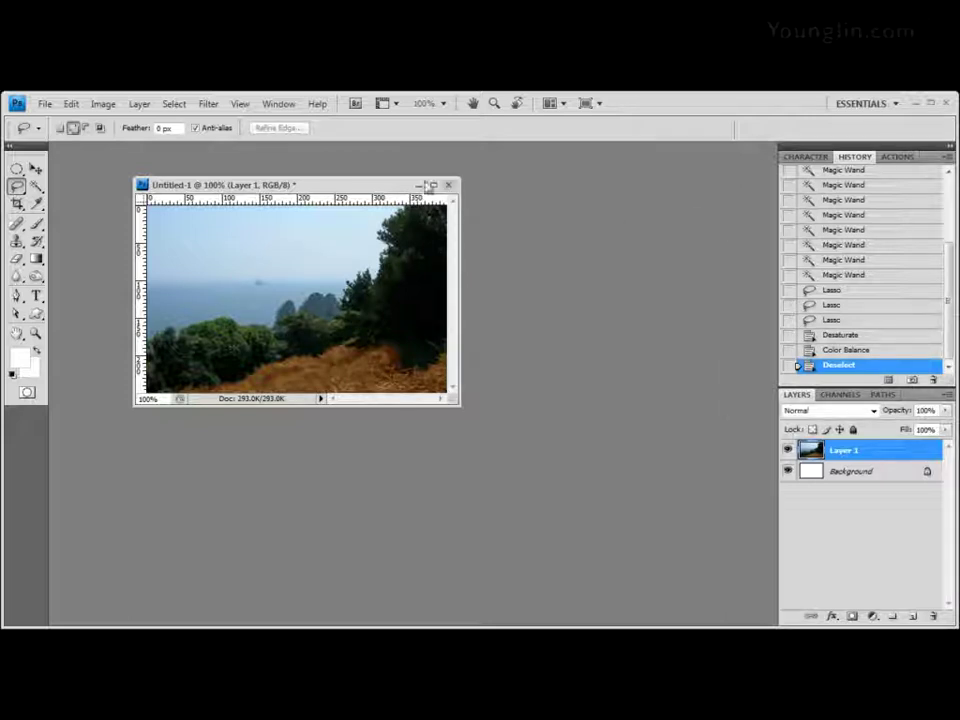
Save the document in Photoshop format as 챕터2-2.psd in the 내 사진 folder and close it.
left_click(45, 103)
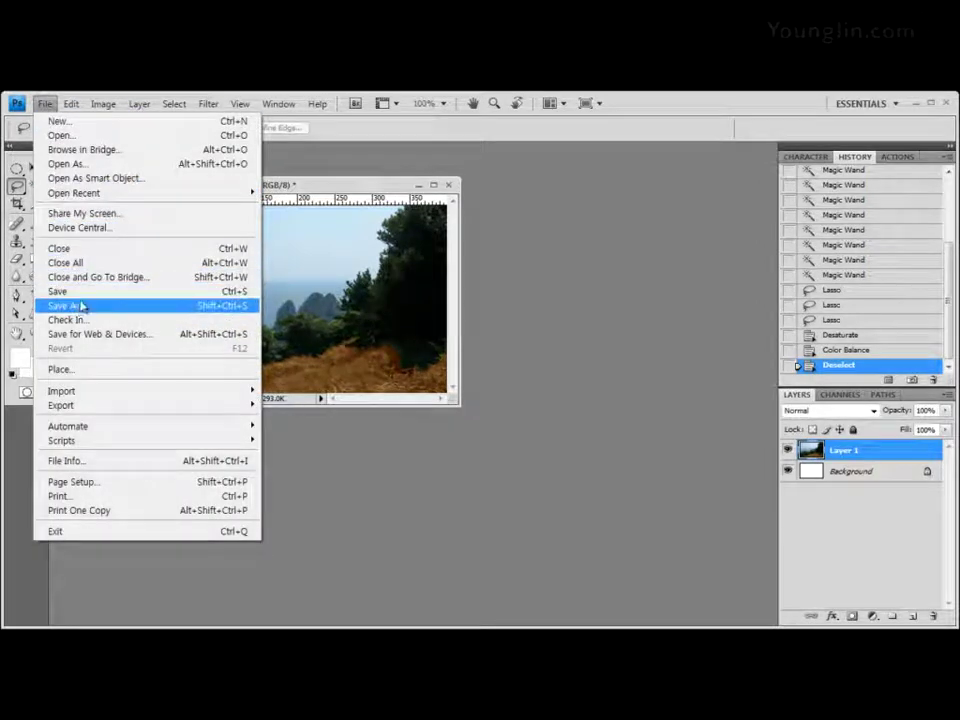
left_click(80, 291)
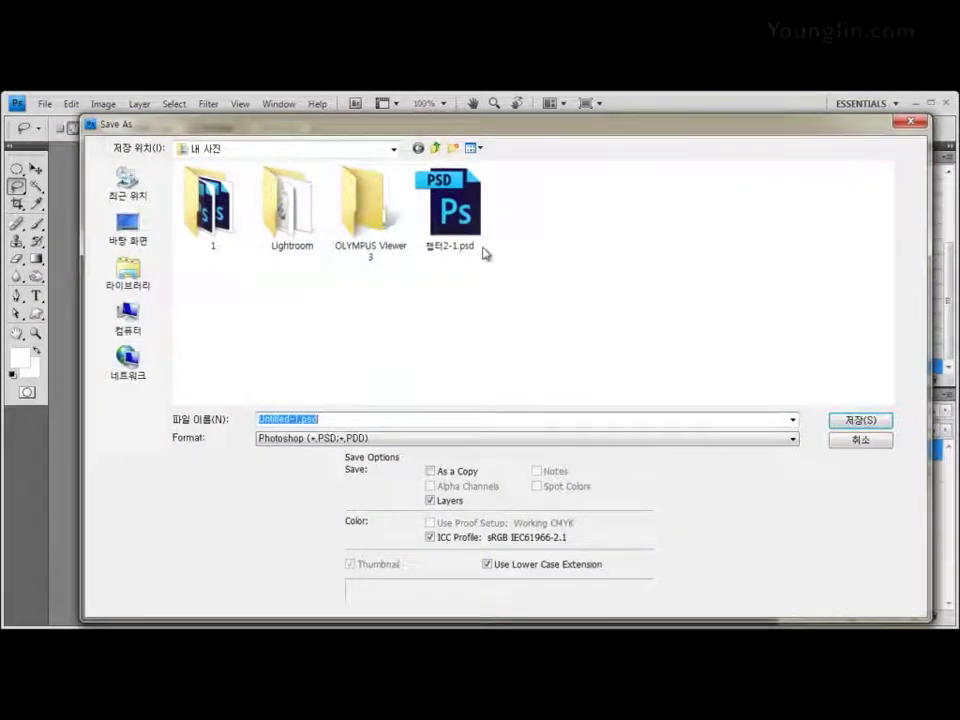
left_click(455, 215)
double_click(290, 420)
left_click(291, 420)
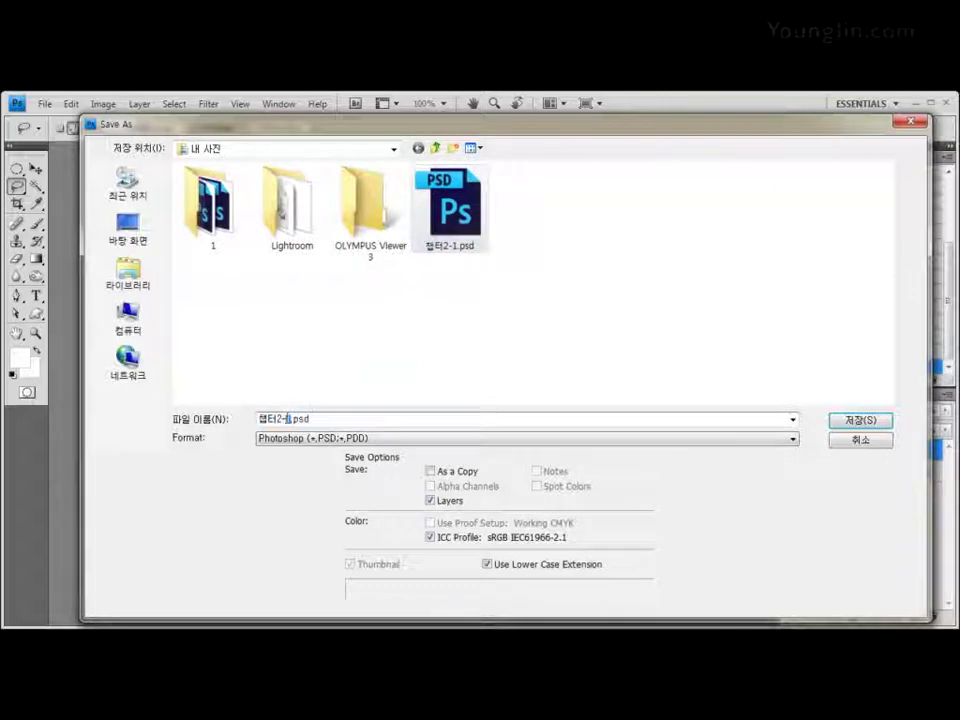
key("BackSpace")
type("2")
key("Return")
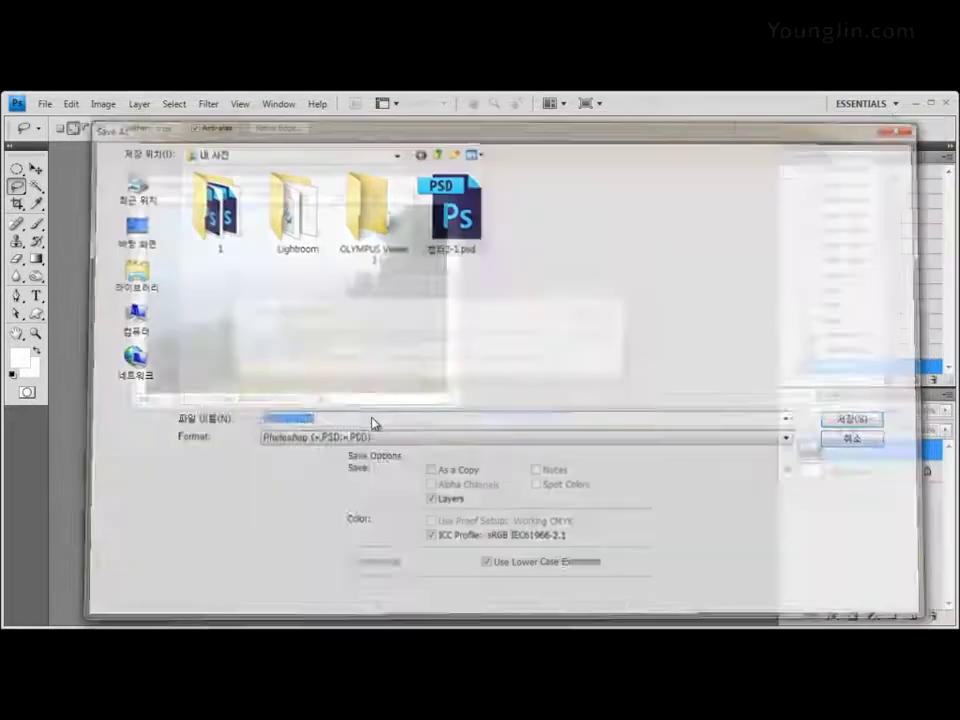
left_click(611, 316)
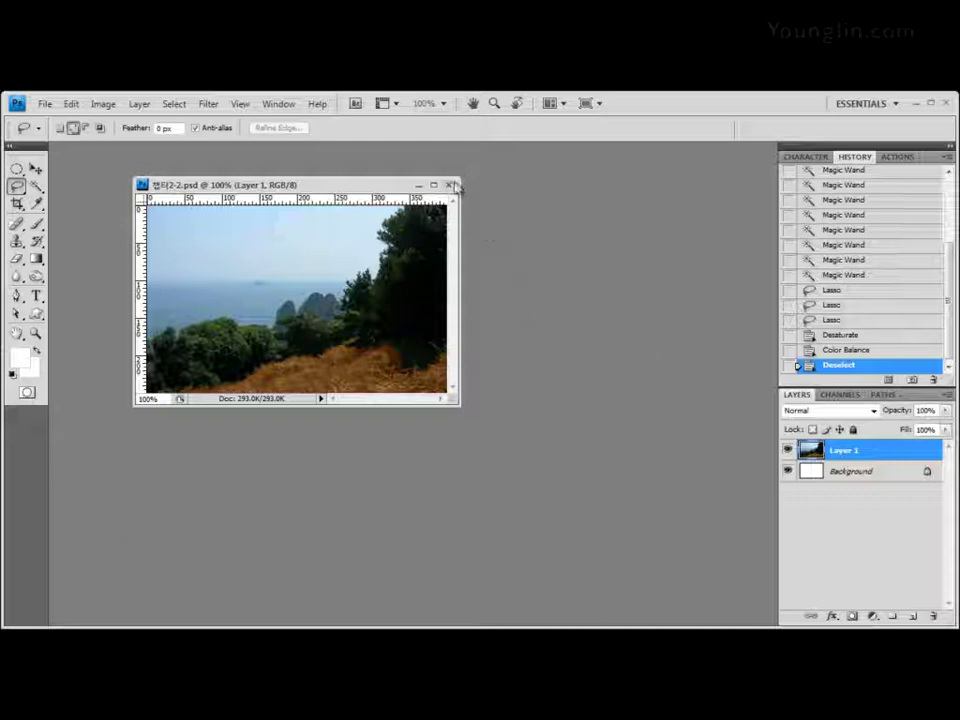
key("ctrl+w")
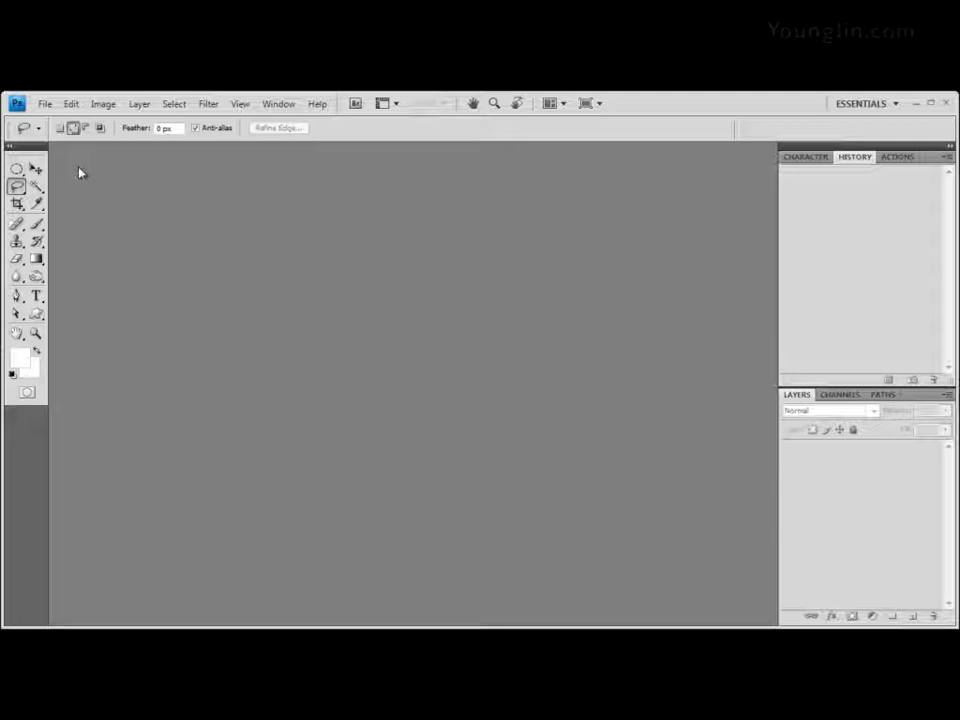
Create a new white RGB document 500 pixels wide and 340 pixels high at 72 pixels/inch.
left_click(44, 103)
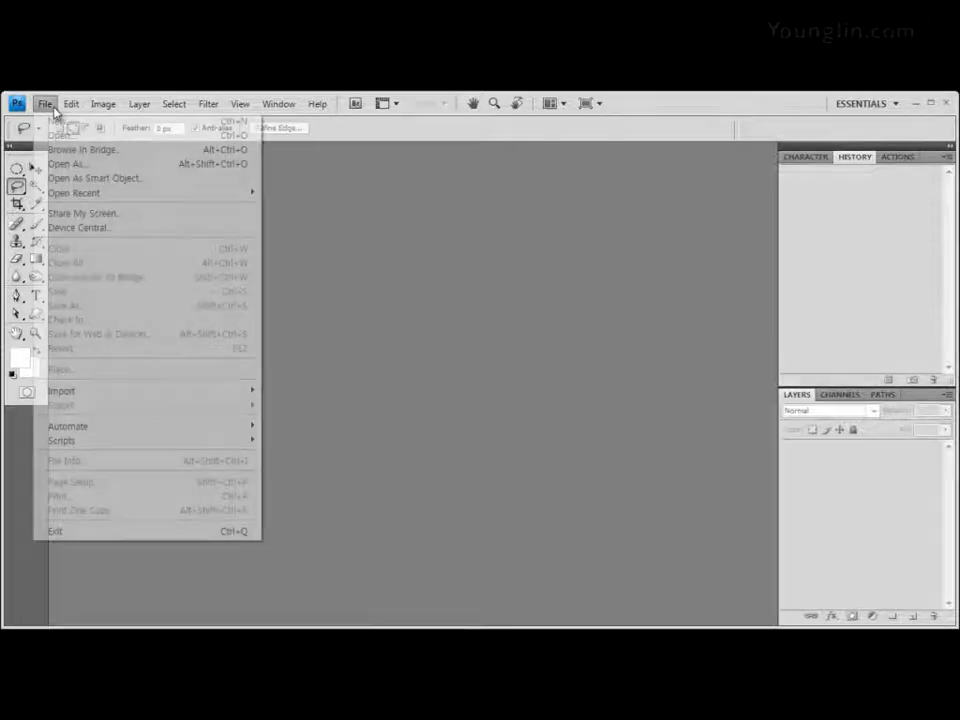
mouse_move(64, 106)
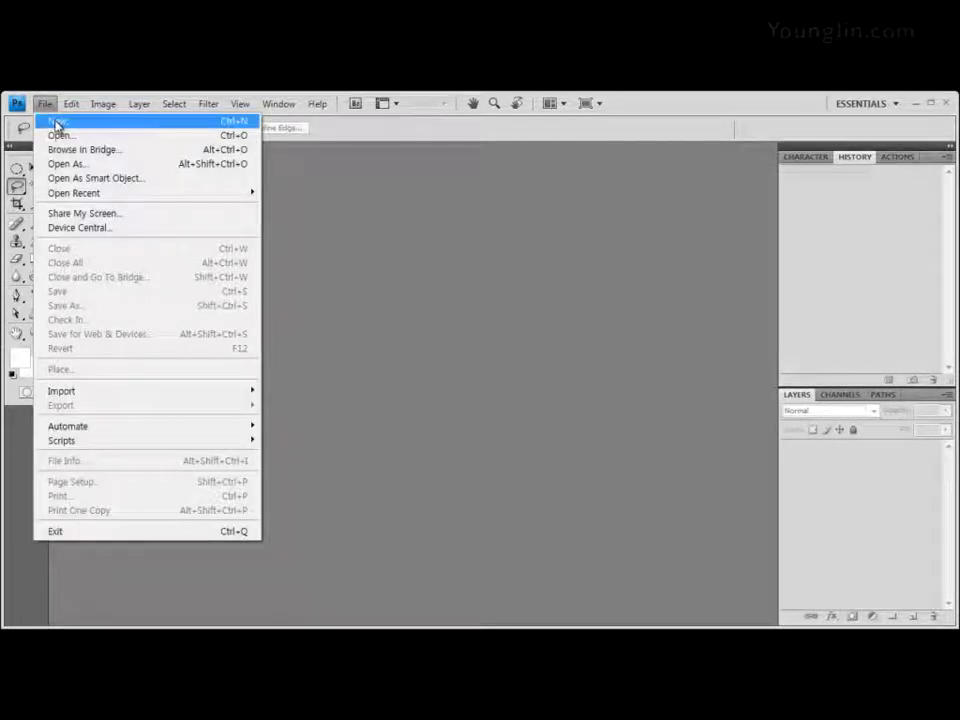
left_click(57, 122)
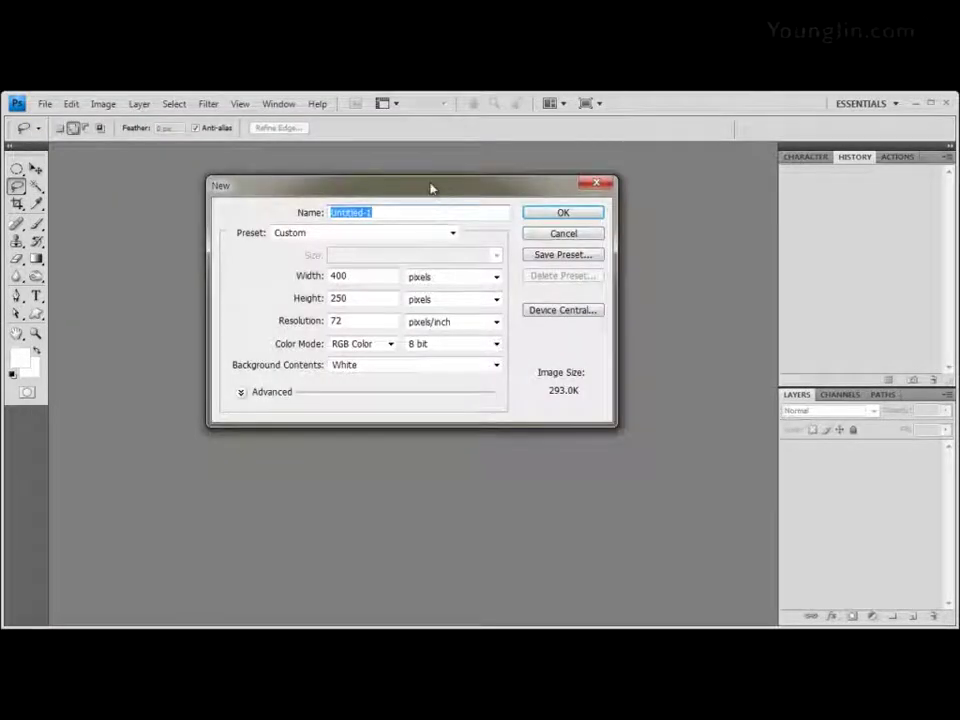
left_click_drag(431, 186, 417, 182)
double_click(328, 271)
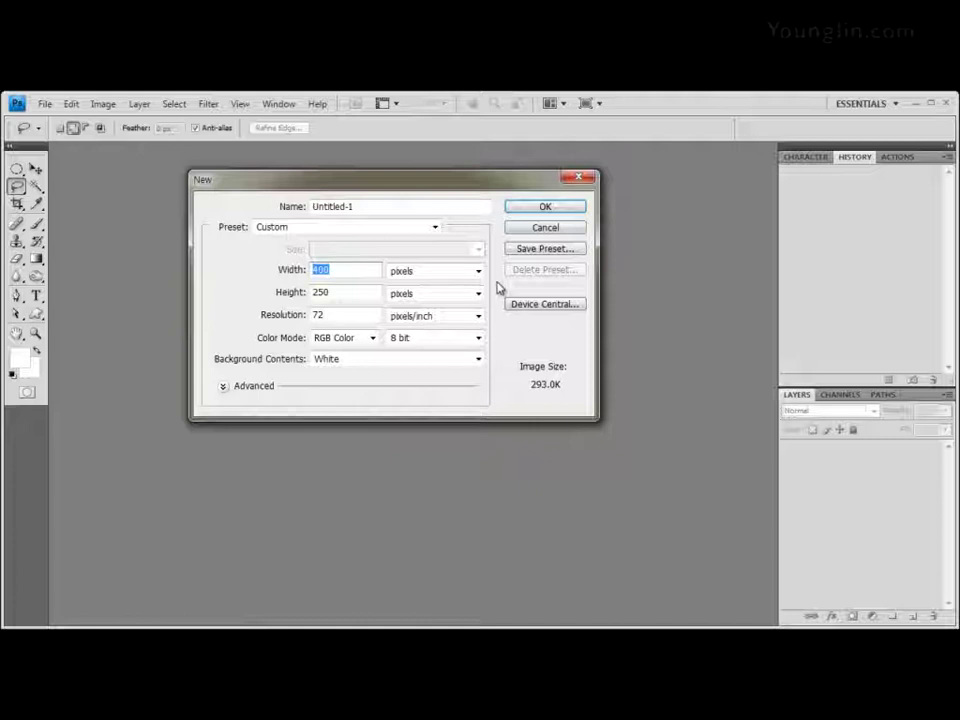
type("500")
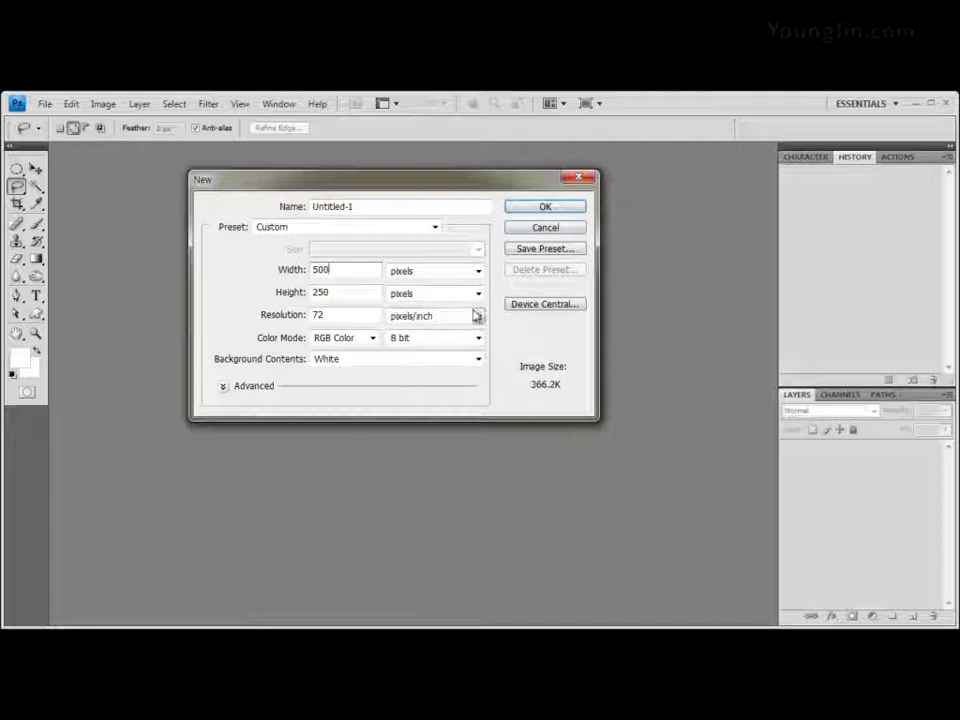
double_click(362, 293)
type("340")
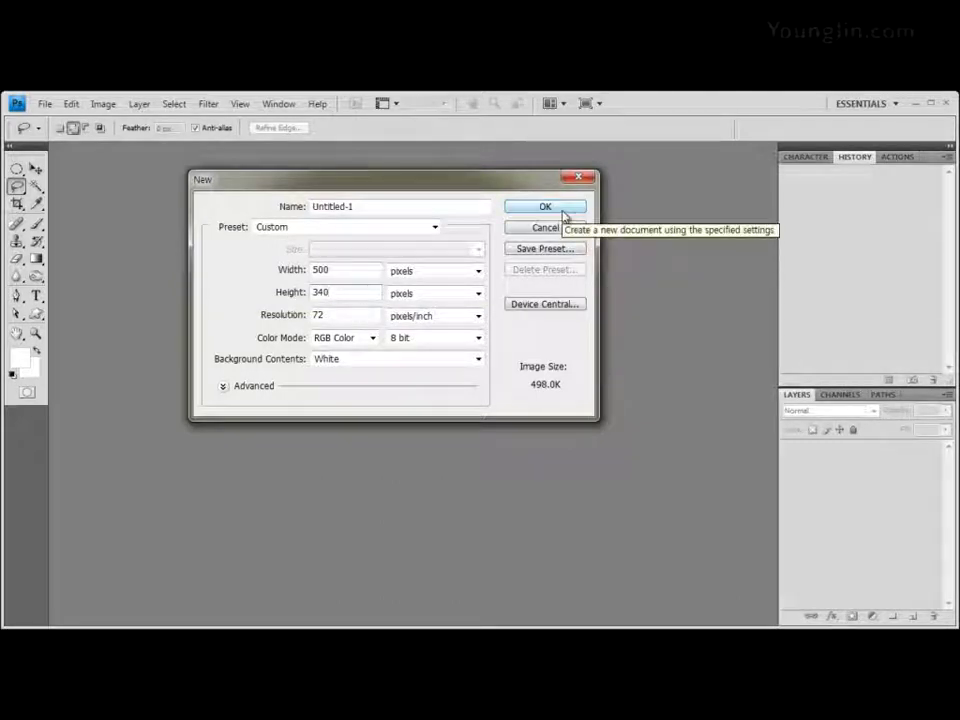
left_click(563, 216)
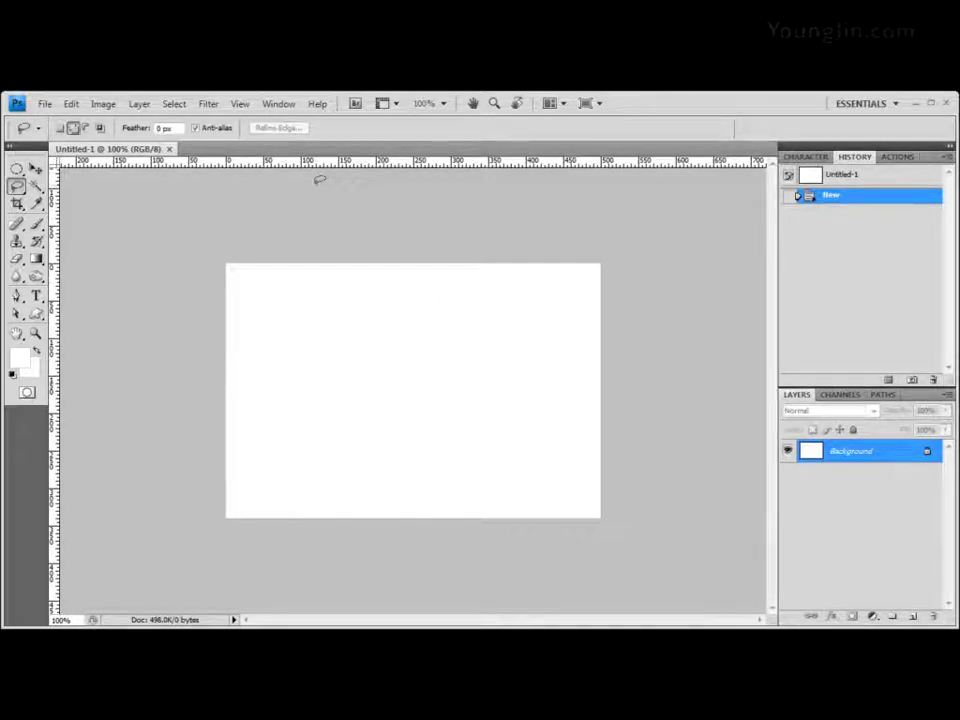
Open 1급-3.jpg from the Chapter02 folder and float it and Untitled-1 in separate windows side by side.
key("alt+Tab")
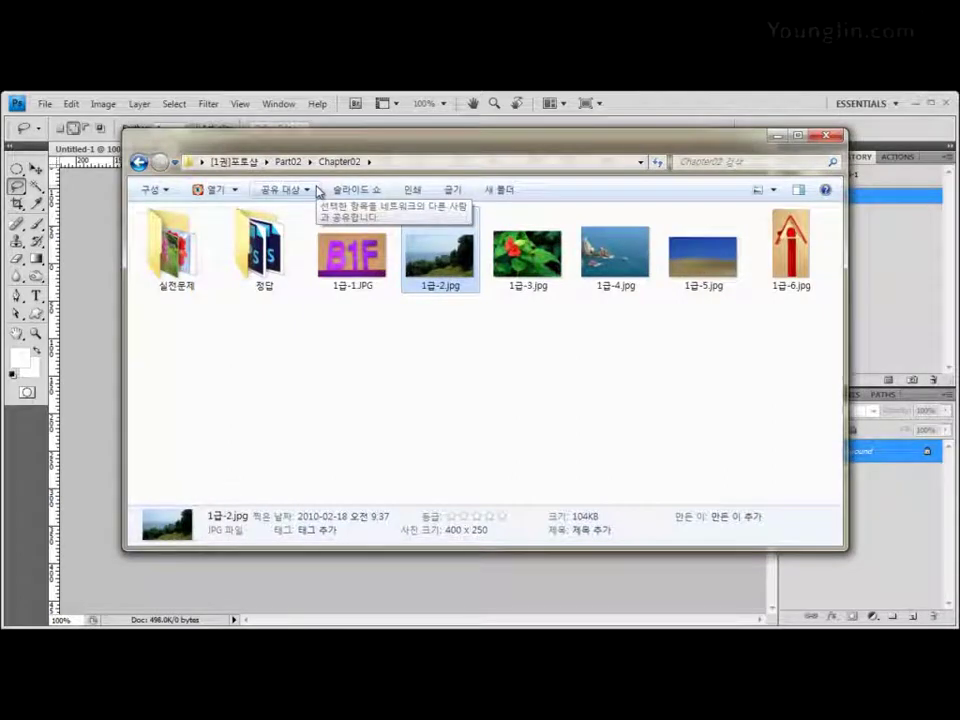
left_click(551, 269)
left_click_drag(551, 269, 592, 190)
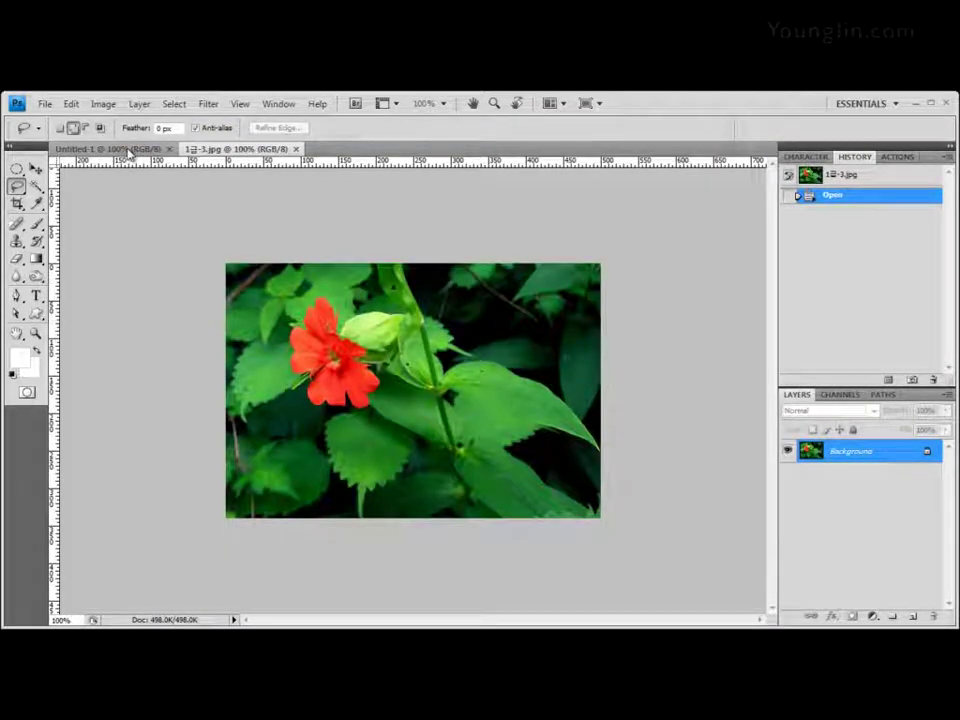
left_click_drag(131, 152, 216, 163)
left_click_drag(141, 152, 488, 176)
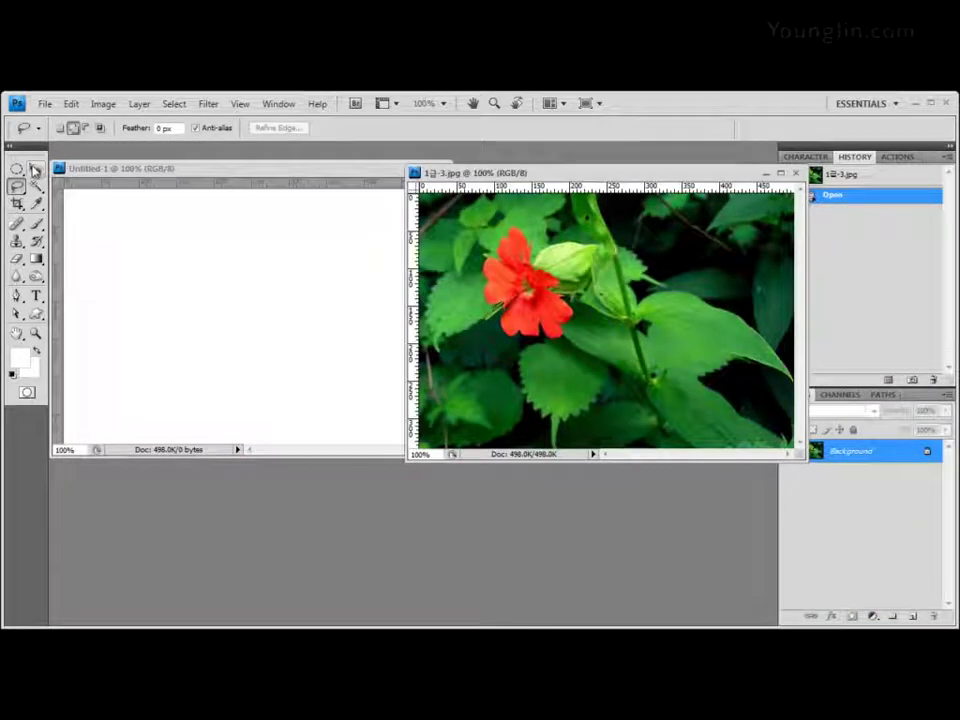
Copy the 1급-3.jpg flower image into Untitled-1 as a layer covering the canvas with the Move tool, and close 1급-3.jpg.
left_click(36, 170)
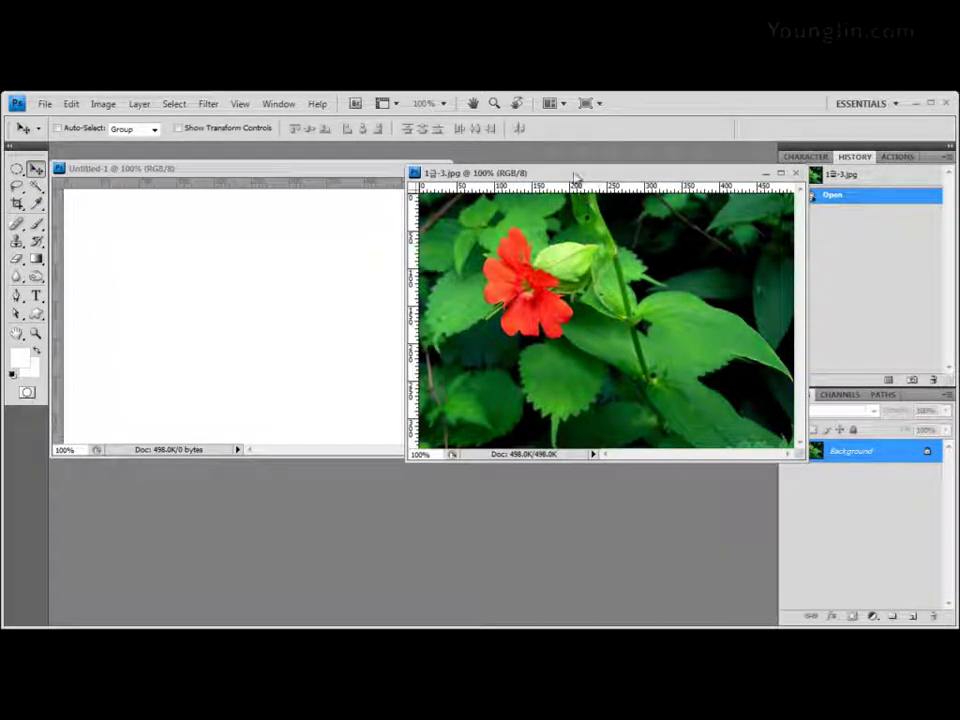
left_click_drag(574, 174, 569, 183)
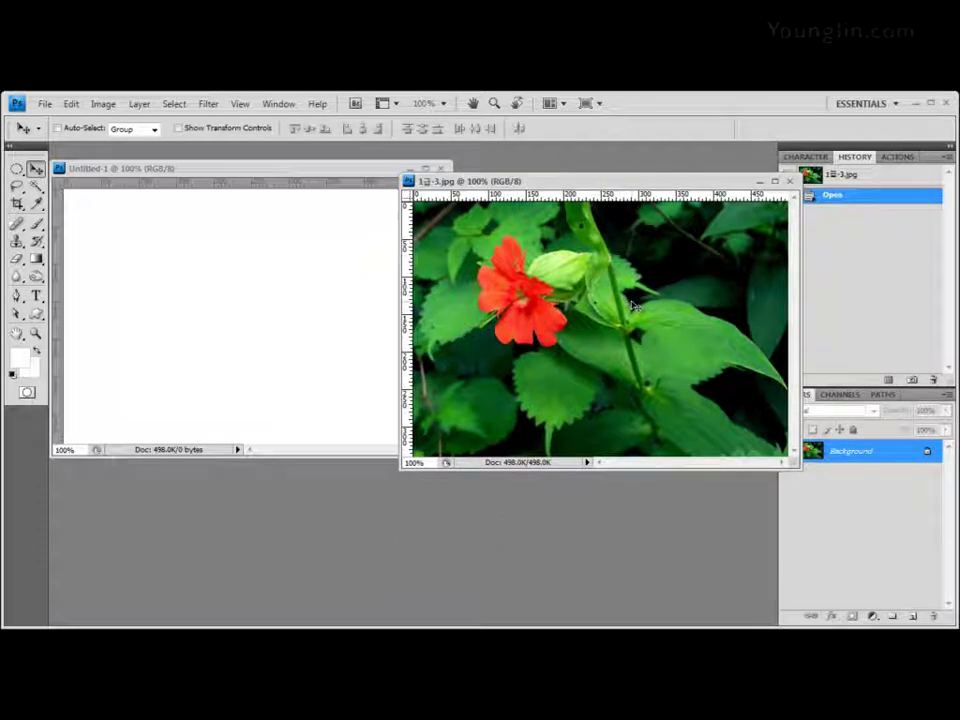
left_click_drag(633, 305, 266, 277)
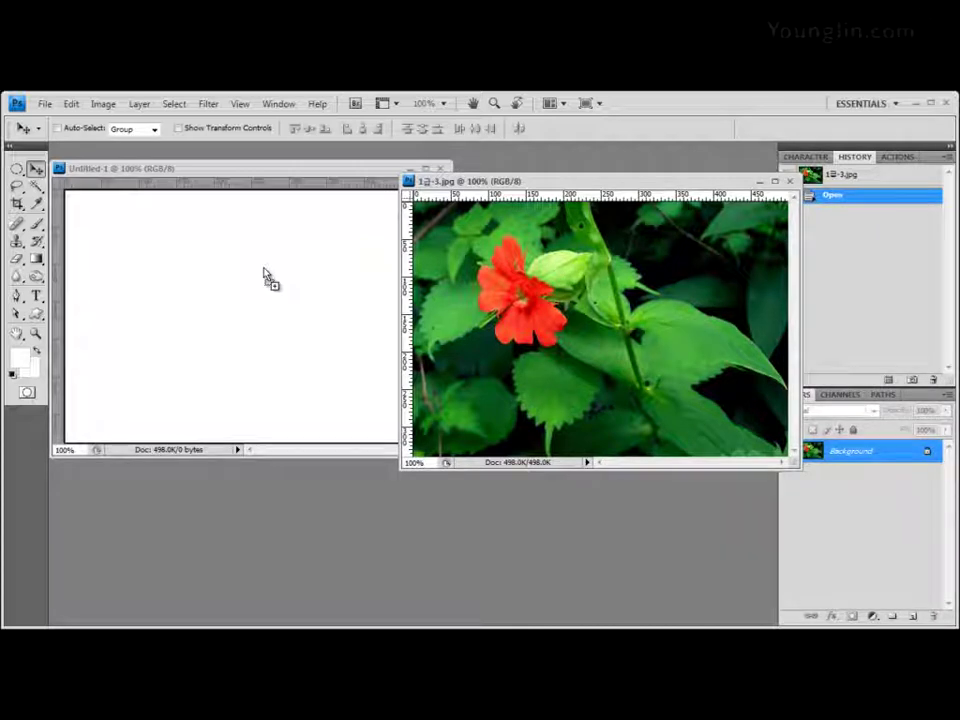
left_click_drag(266, 277, 264, 270)
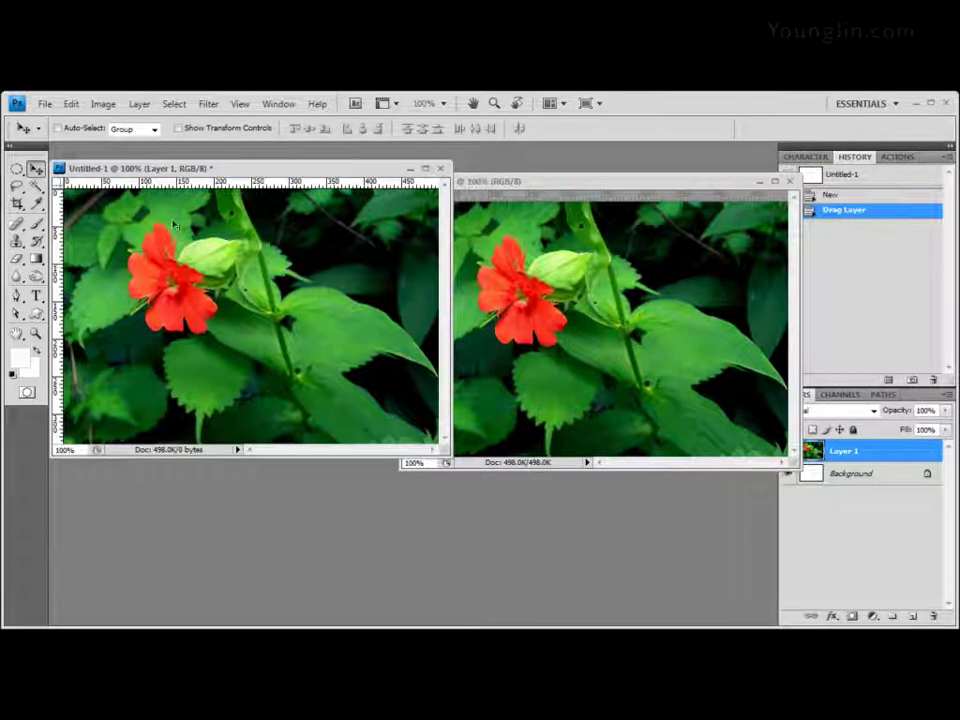
left_click_drag(677, 184, 645, 189)
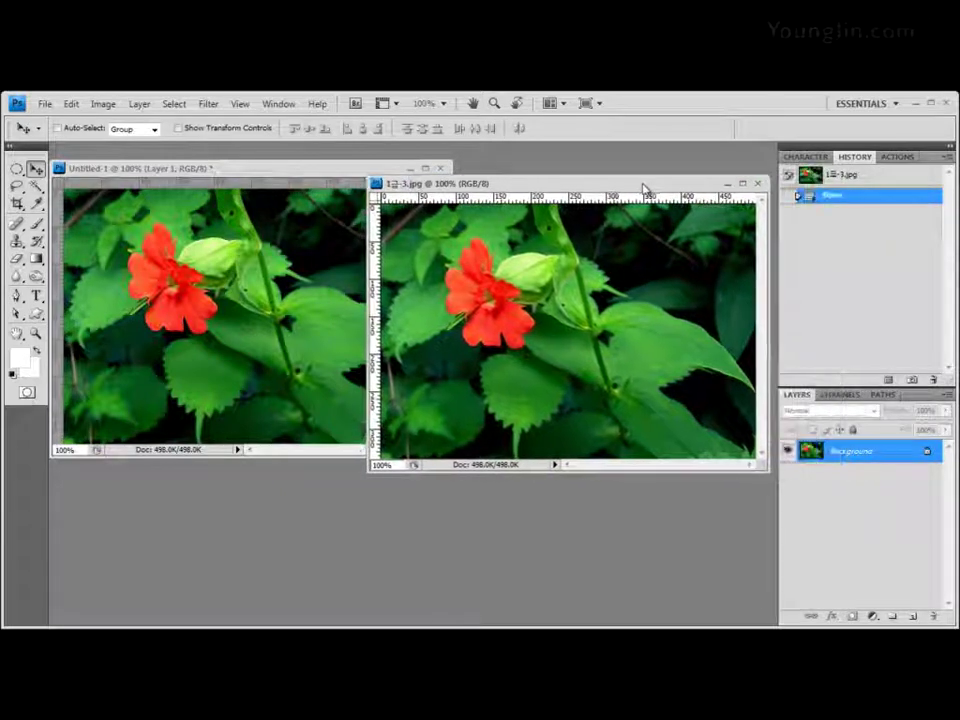
left_click(757, 187)
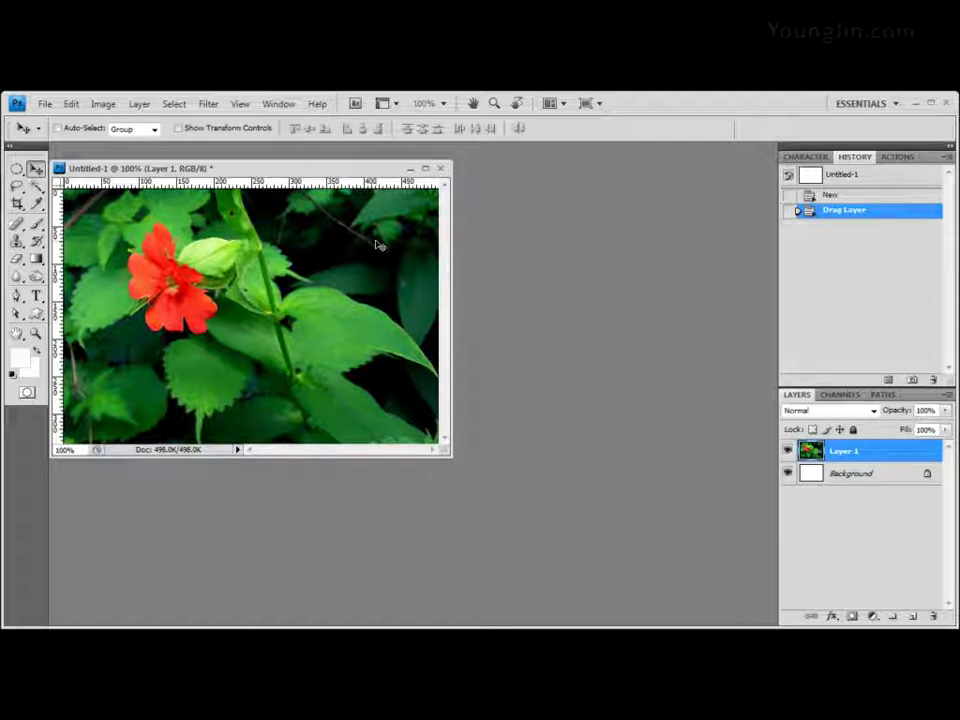
Place a vertical guide at about 305 pixels and a horizontal guide at about 205 pixels in Untitled-1.
left_click_drag(242, 161, 274, 162)
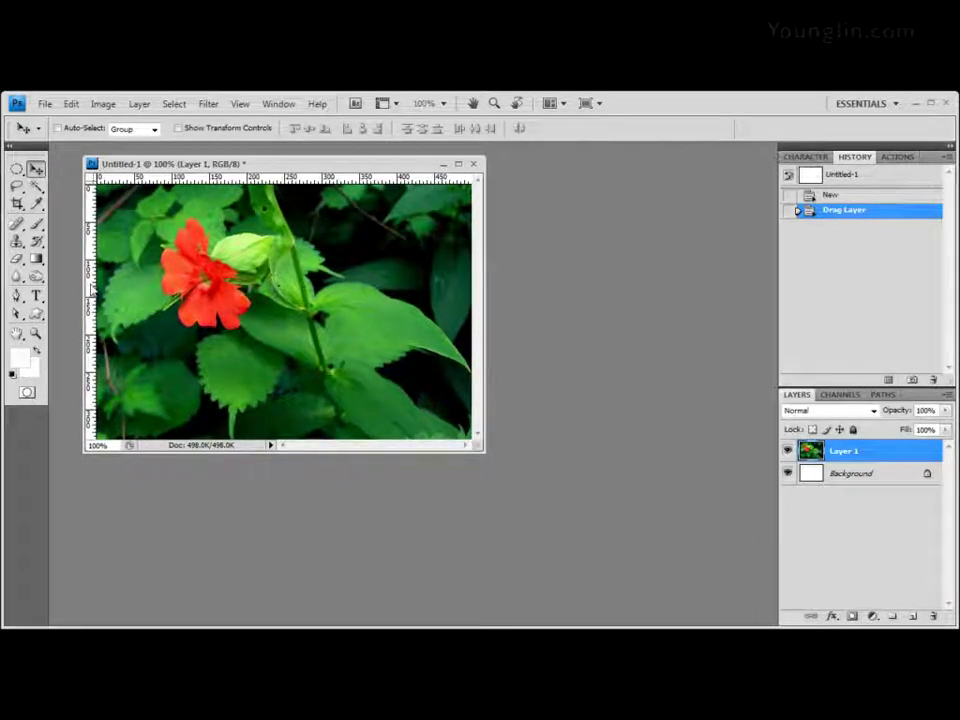
left_click_drag(94, 283, 145, 277)
left_click_drag(316, 282, 318, 282)
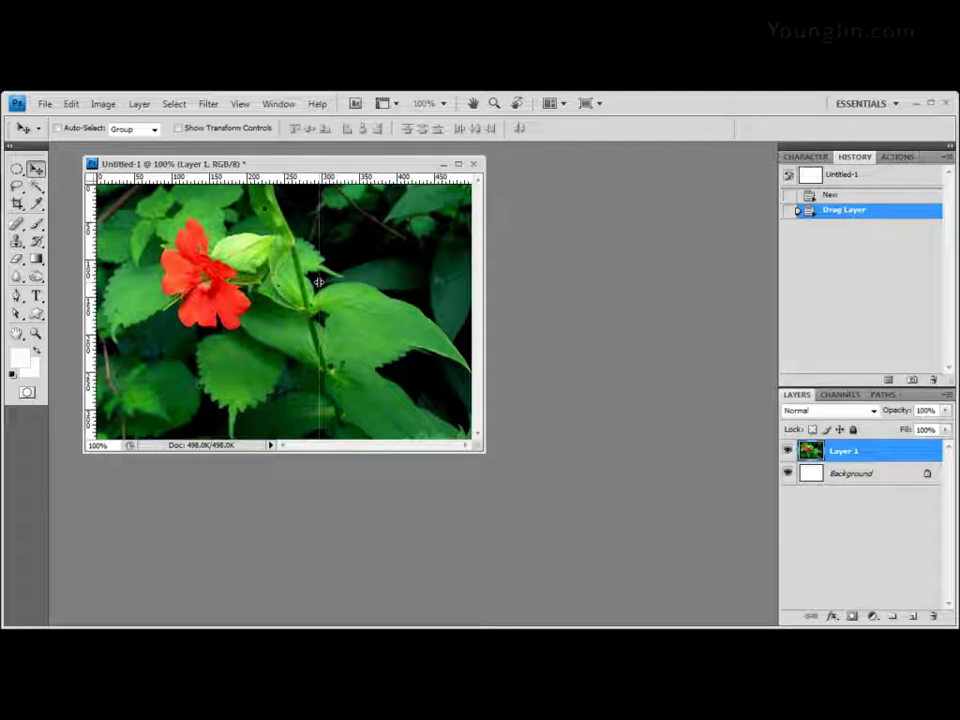
left_click_drag(318, 282, 323, 284)
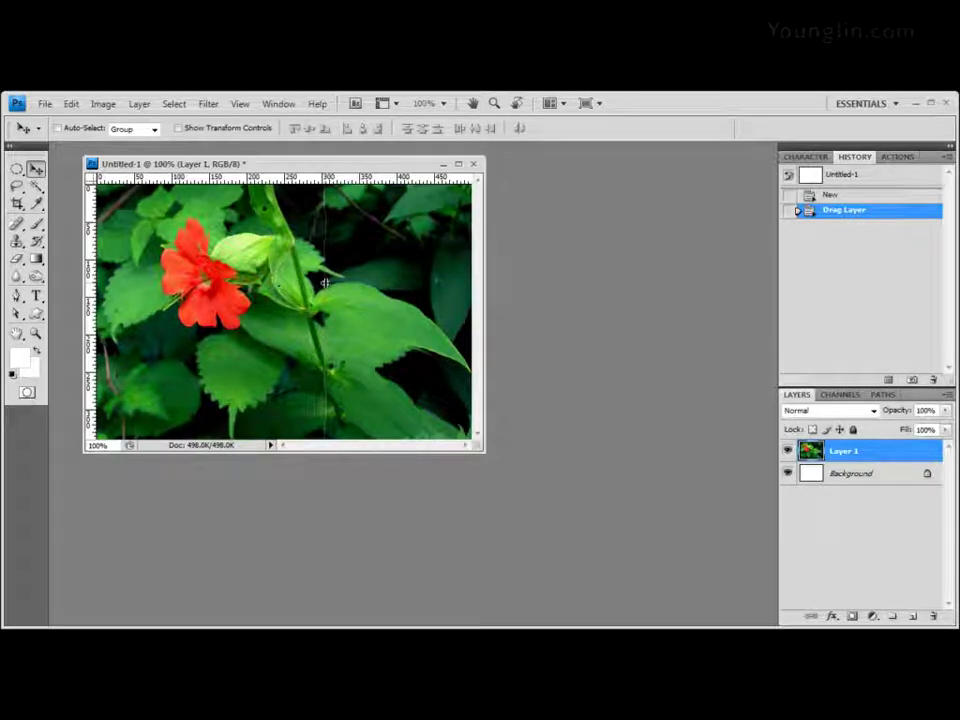
left_click_drag(325, 283, 327, 285)
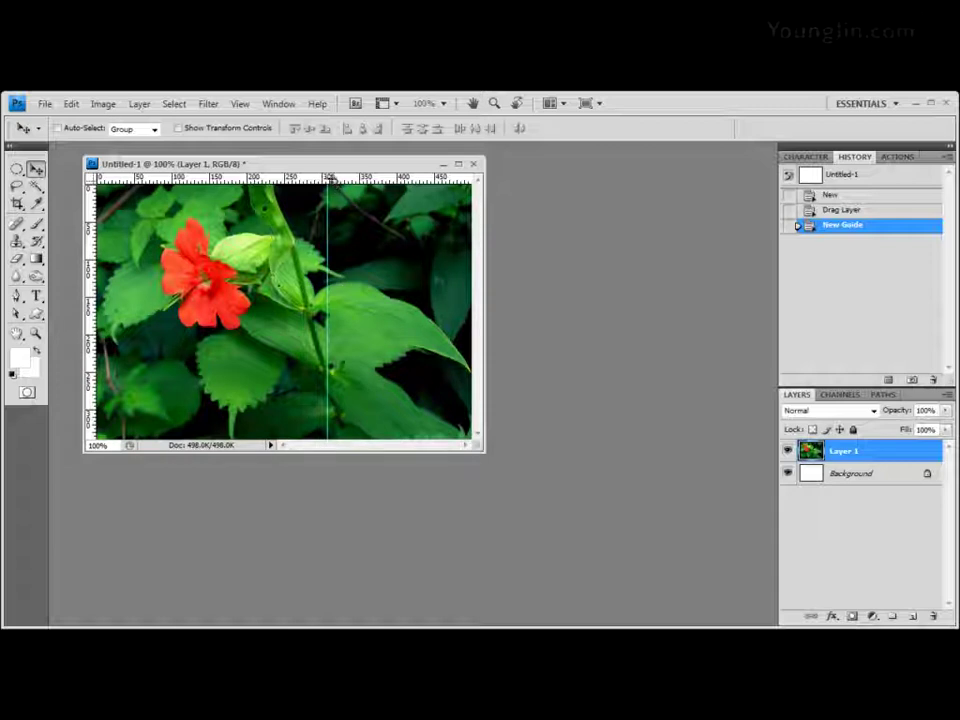
left_click_drag(331, 178, 348, 339)
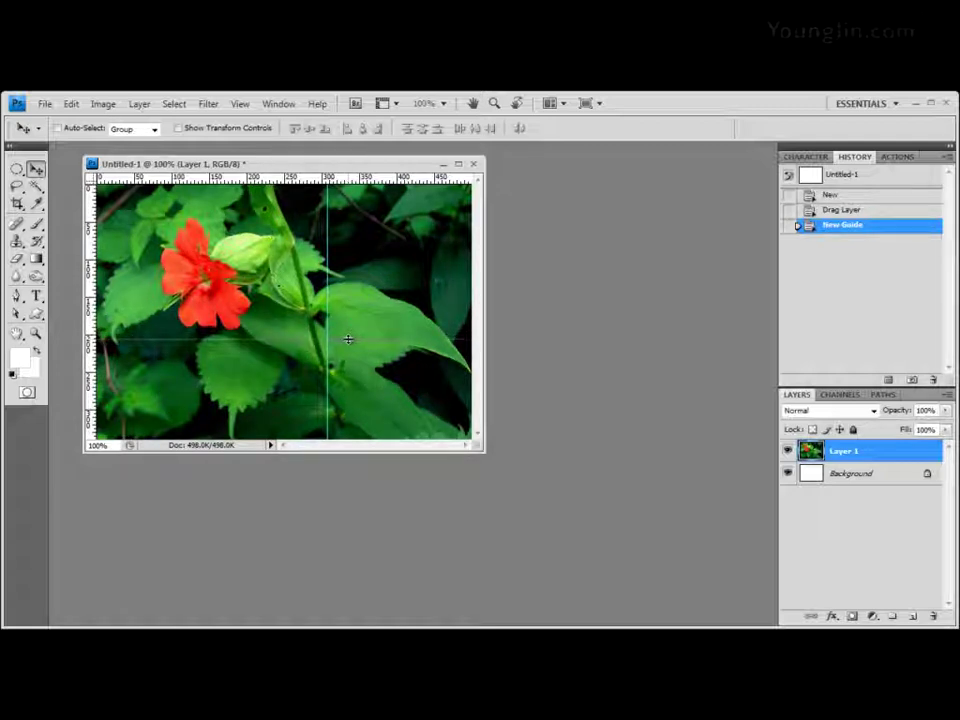
left_click_drag(348, 339, 348, 340)
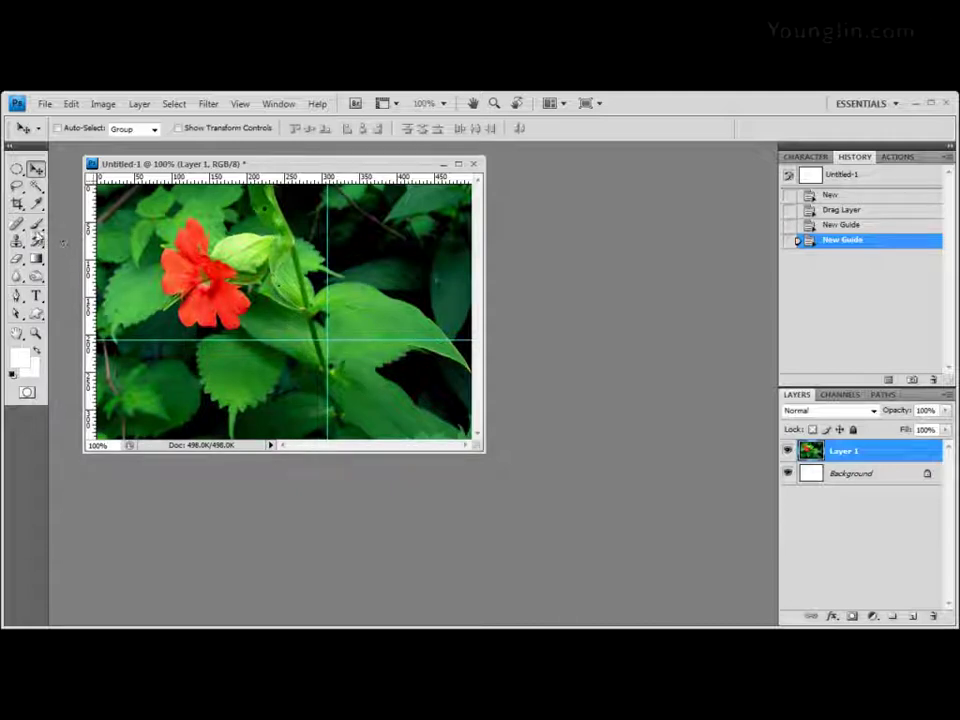
Activate the Clone Stamp tool with the 19 px hard round brush at 100% hardness.
left_click(16, 241)
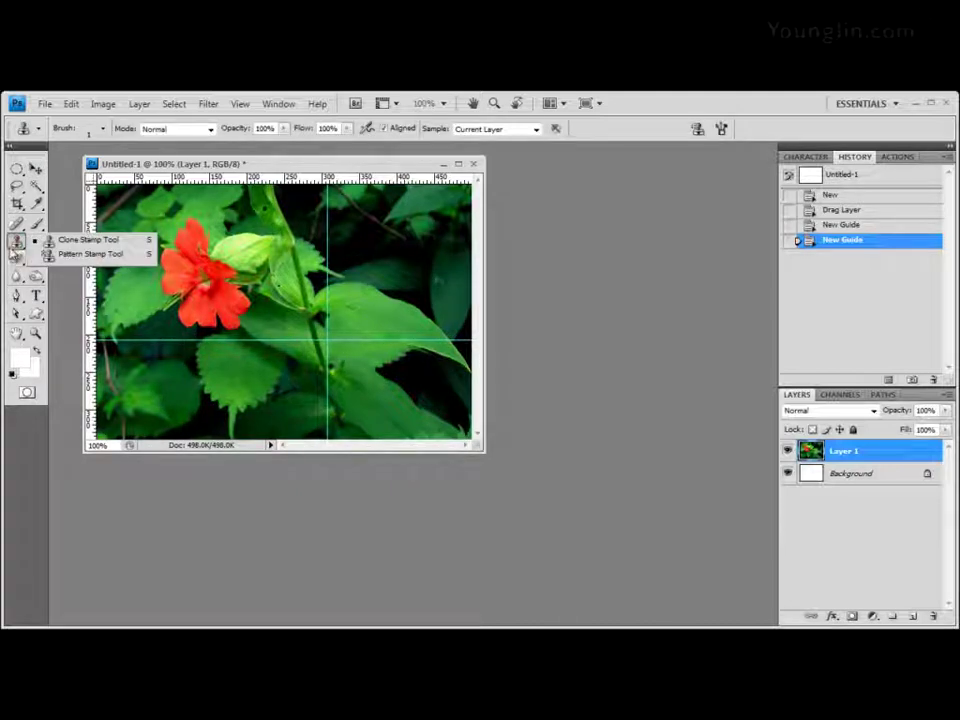
left_click(15, 244)
left_click(16, 243)
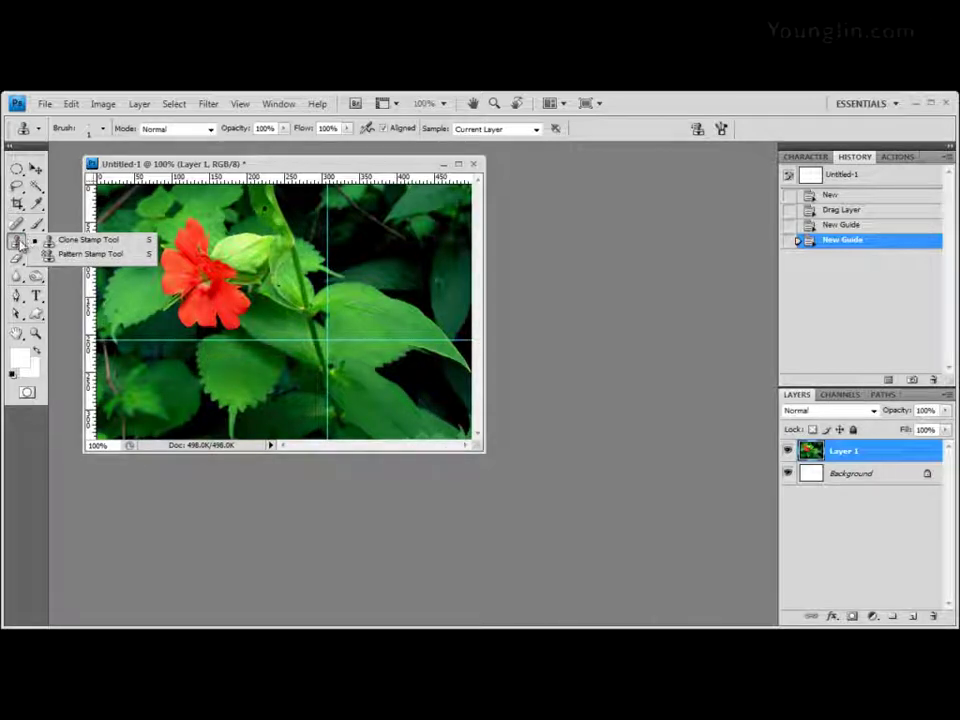
left_click(19, 245)
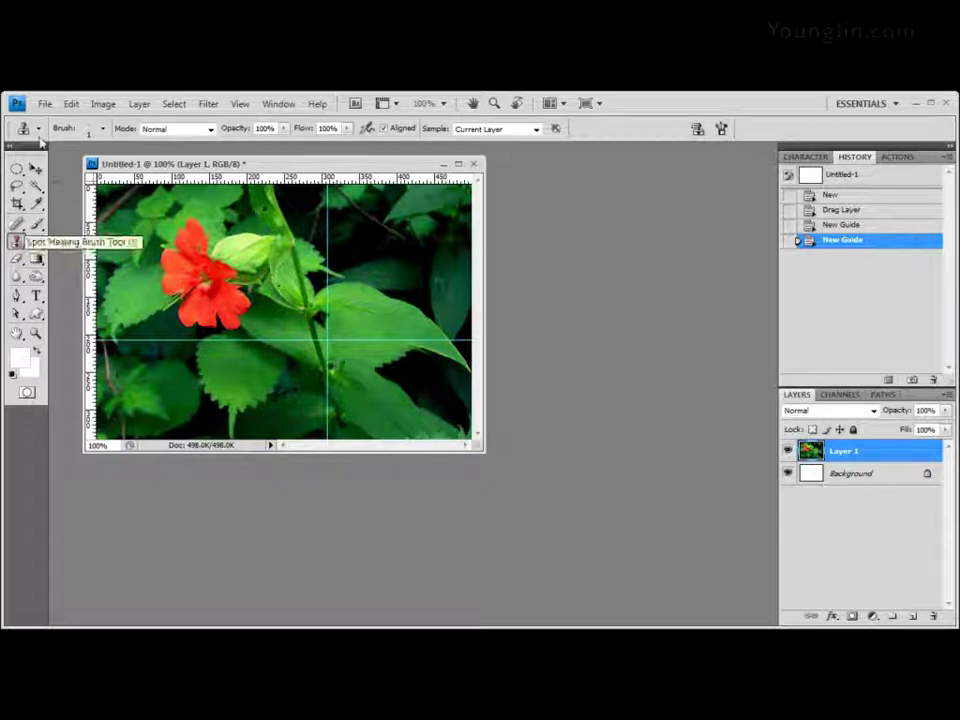
left_click(103, 128)
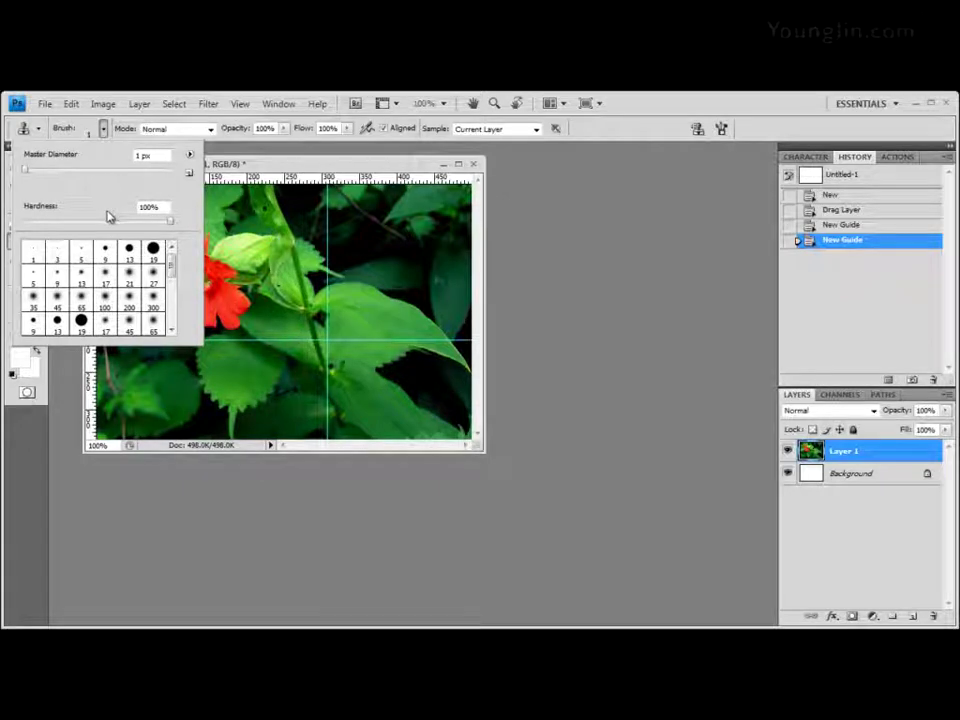
mouse_move(26, 173)
left_mouse_down()
mouse_move(67, 175)
mouse_move(26, 172)
left_mouse_up()
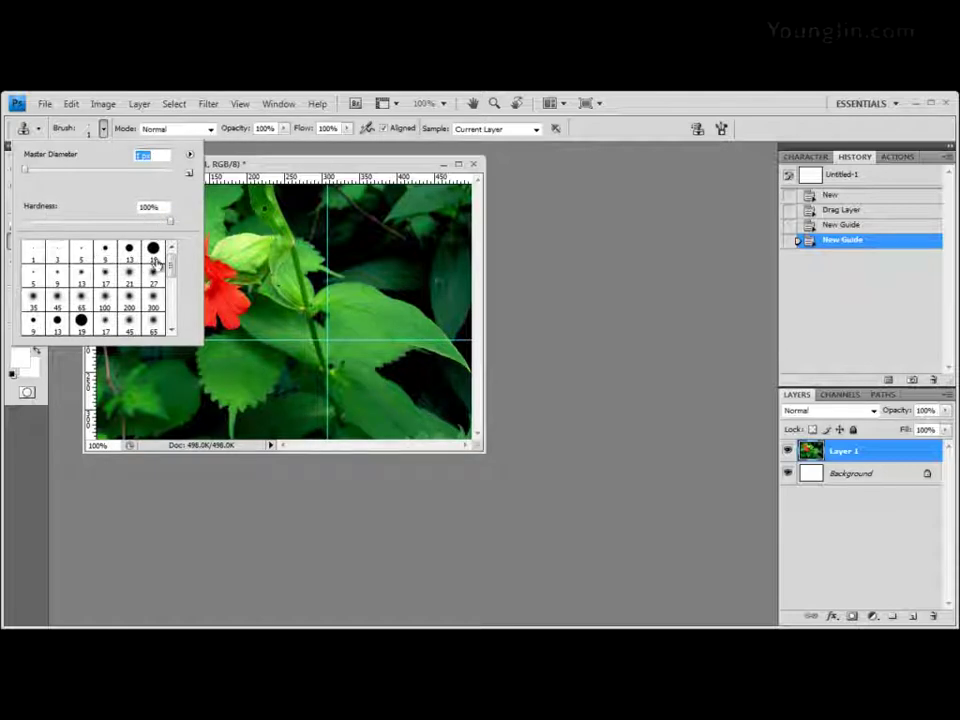
left_click(153, 250)
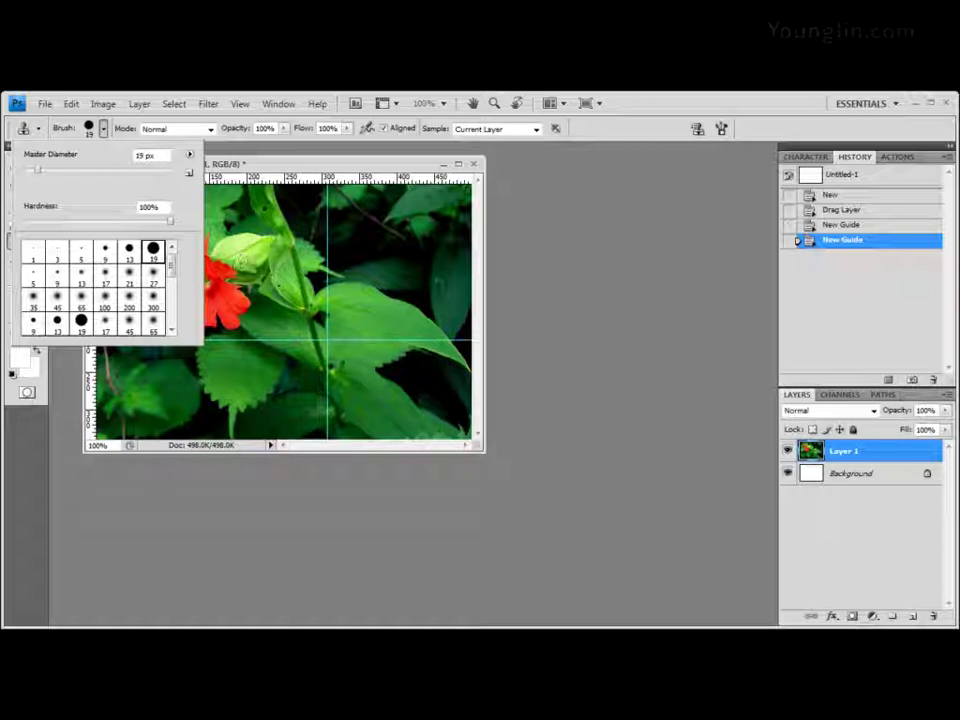
left_click(245, 181)
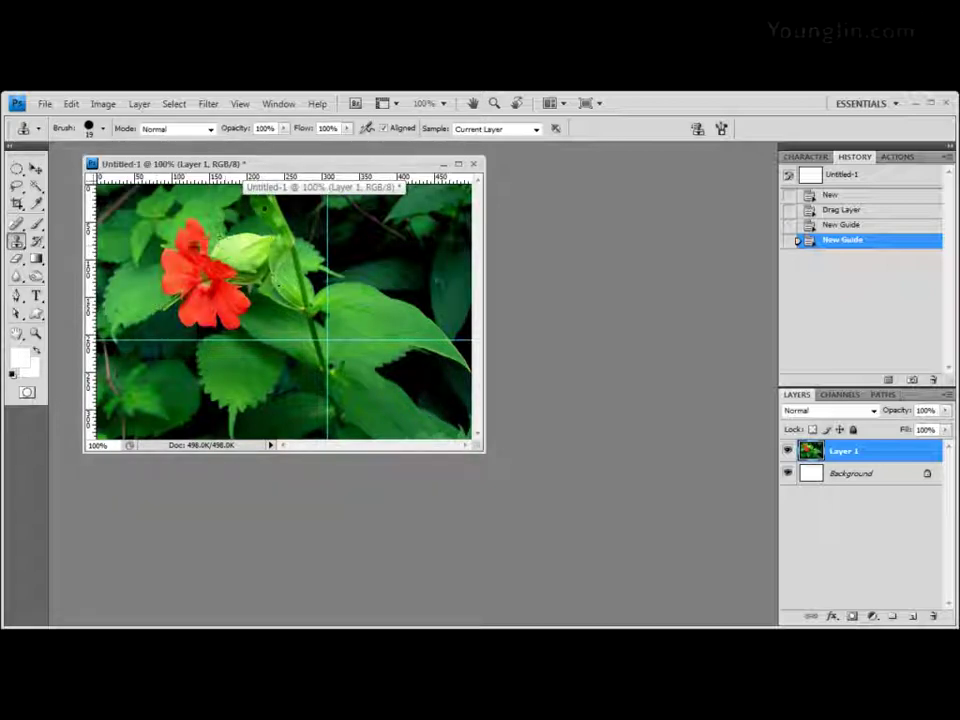
Sample the area beside the red flower, try a hard-edged clone stroke on the large leaf right of the stem, and undo it.
left_click(163, 308, "alt")
left_click_drag(366, 292, 370, 306)
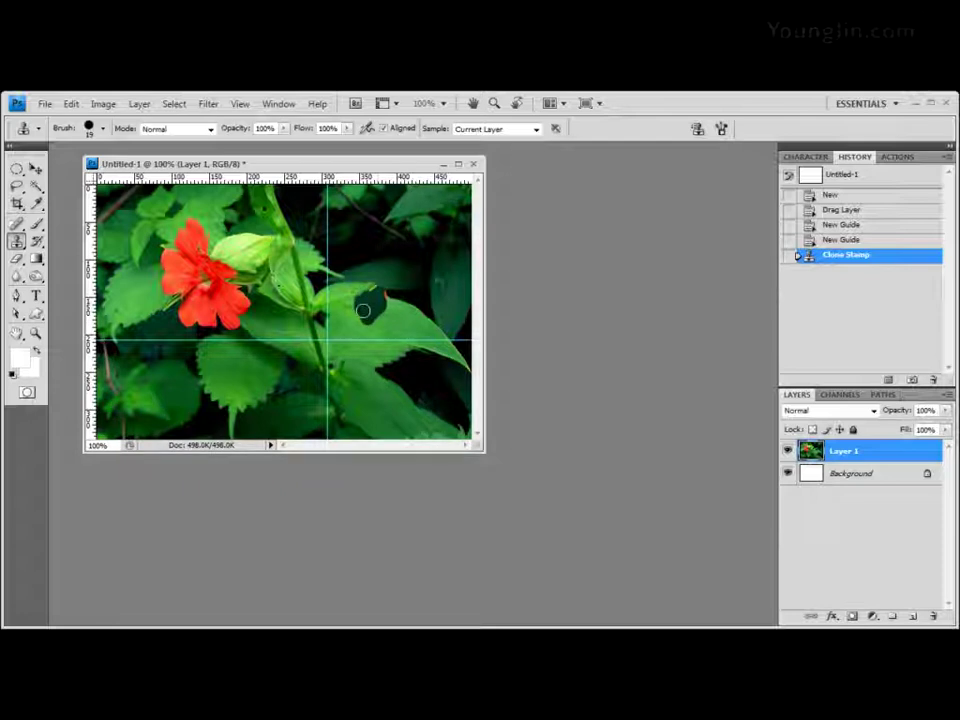
left_click(855, 239)
Set the clone brush hardness to 0%, try a soft-edged stroke on the same leaf, and undo it.
left_click(105, 130)
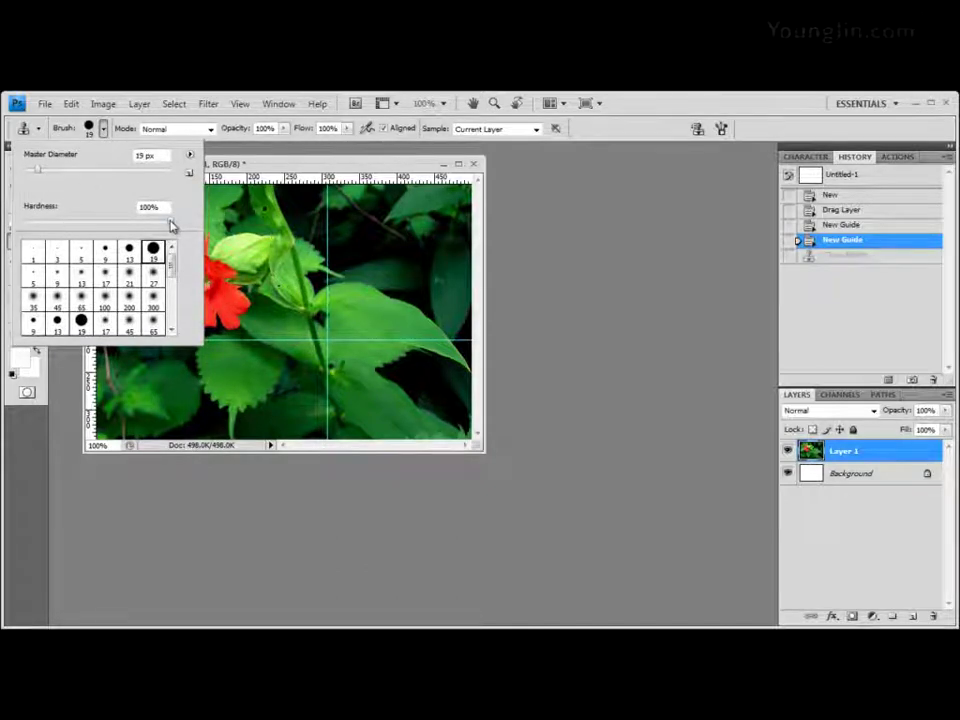
left_click_drag(172, 226, 12, 225)
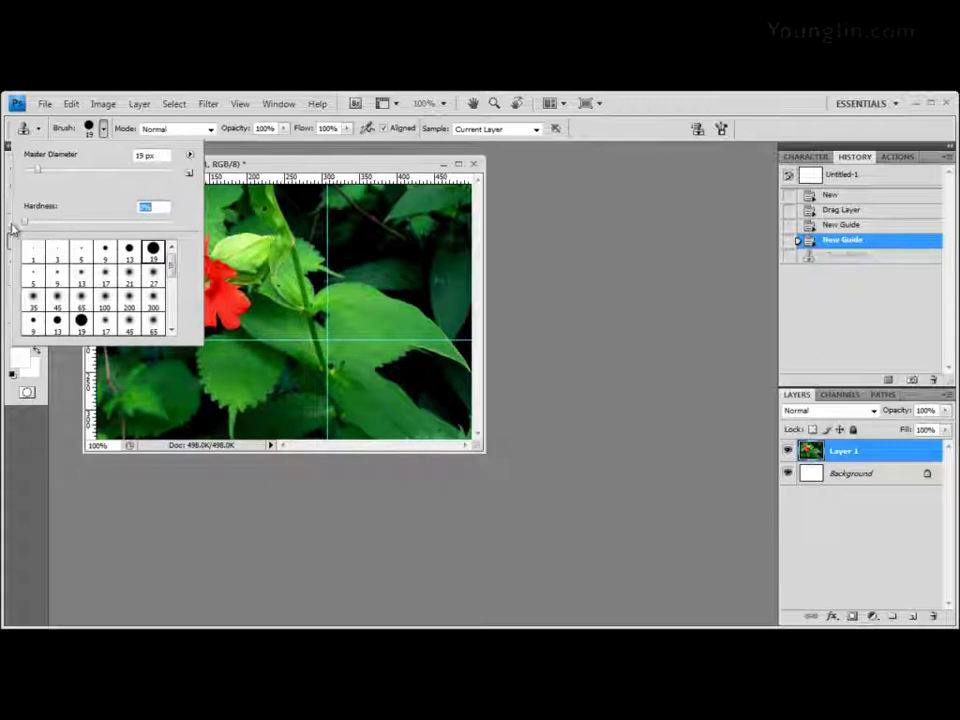
left_click(266, 170)
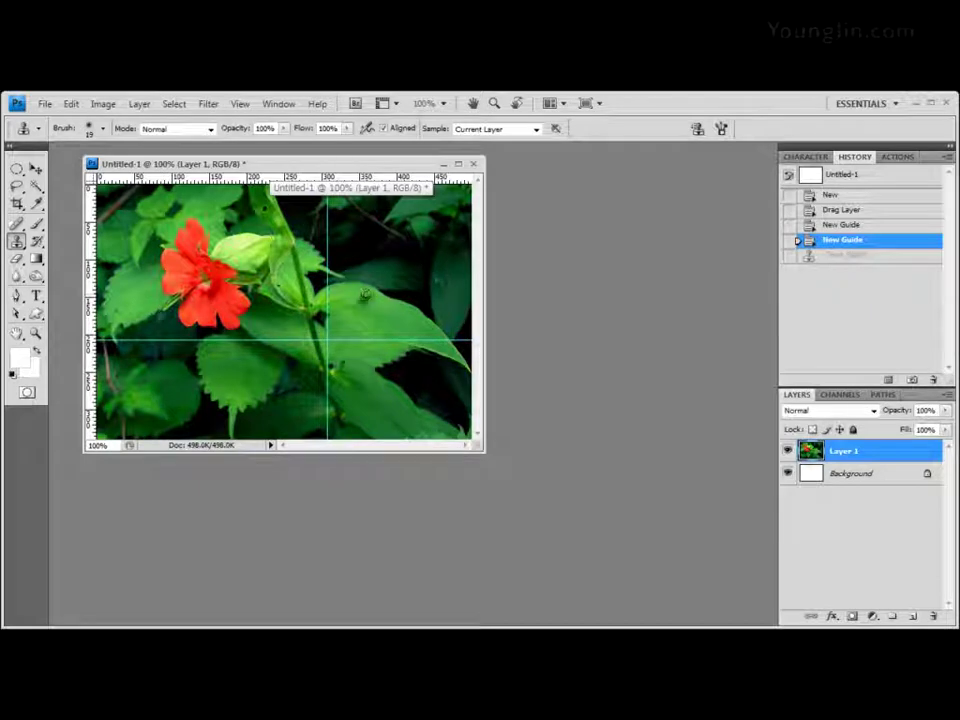
left_click_drag(365, 293, 369, 307)
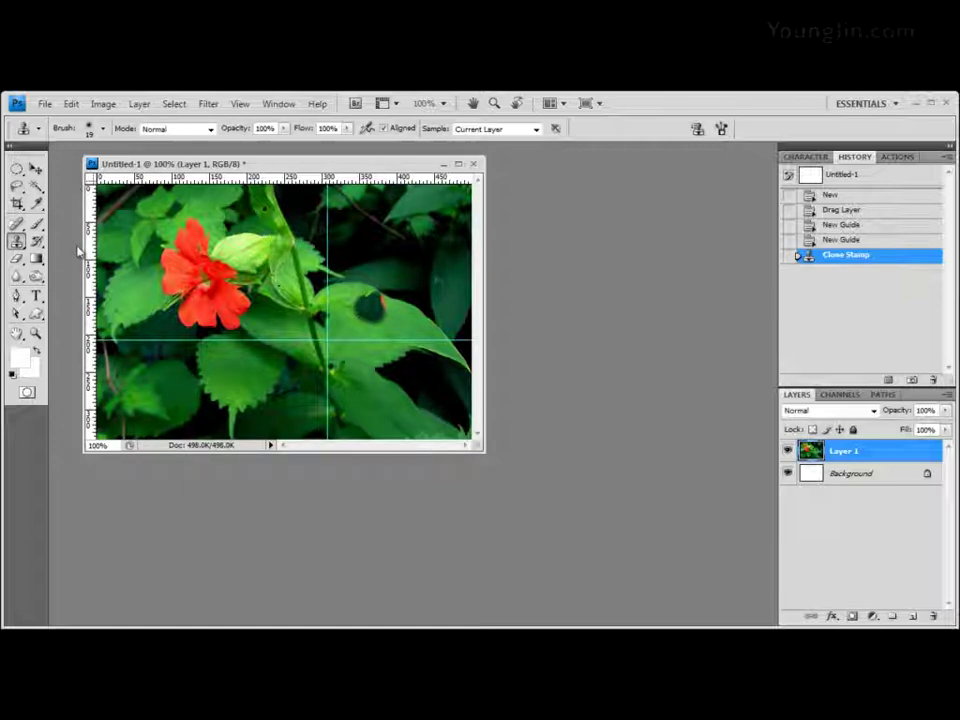
left_click(841, 241)
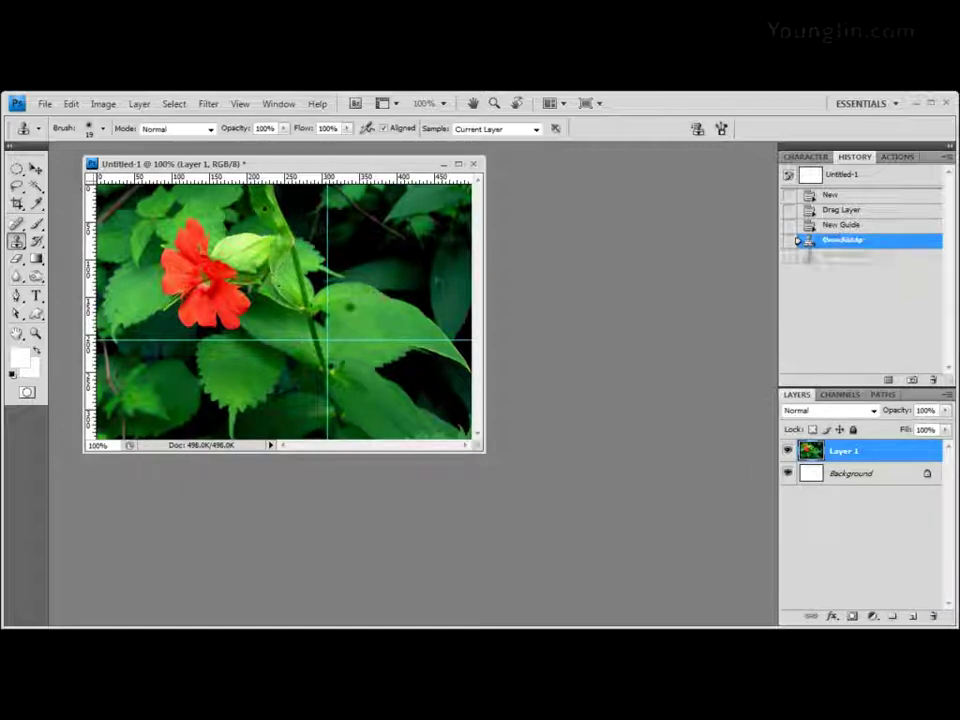
Set the clone brush to a hard round tip with a 23 px master diameter and 100% hardness.
right_click(290, 262)
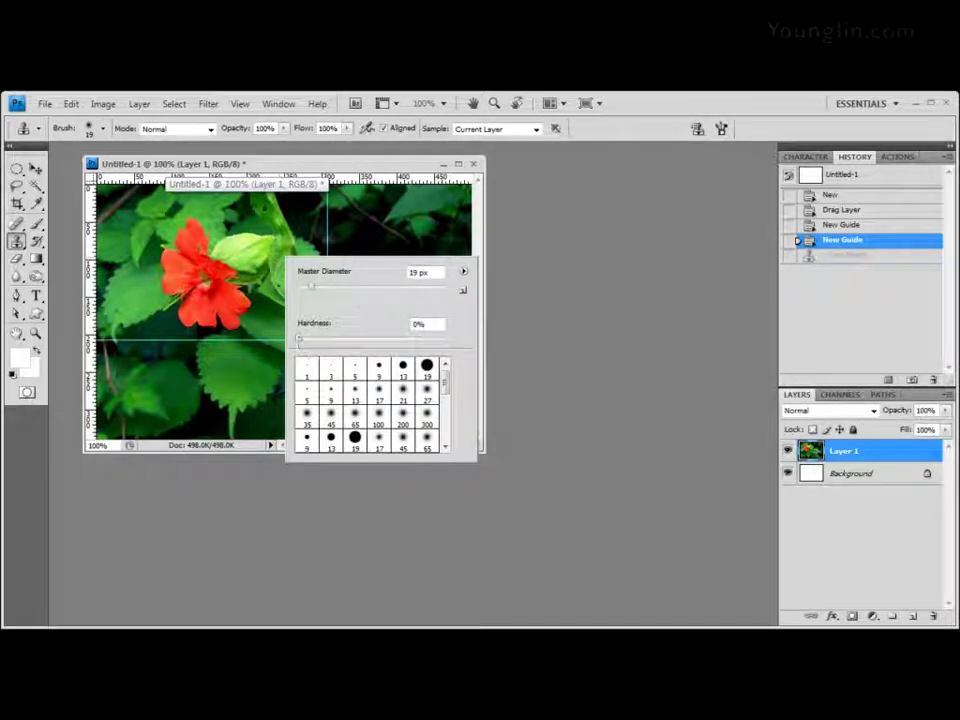
right_click(240, 208)
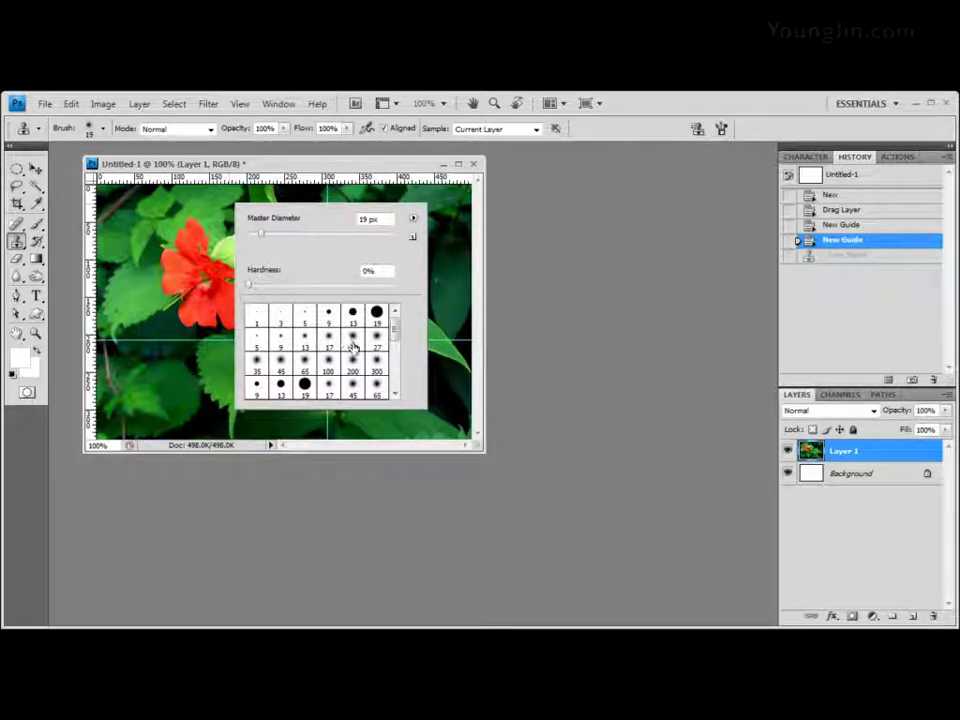
left_click(377, 314)
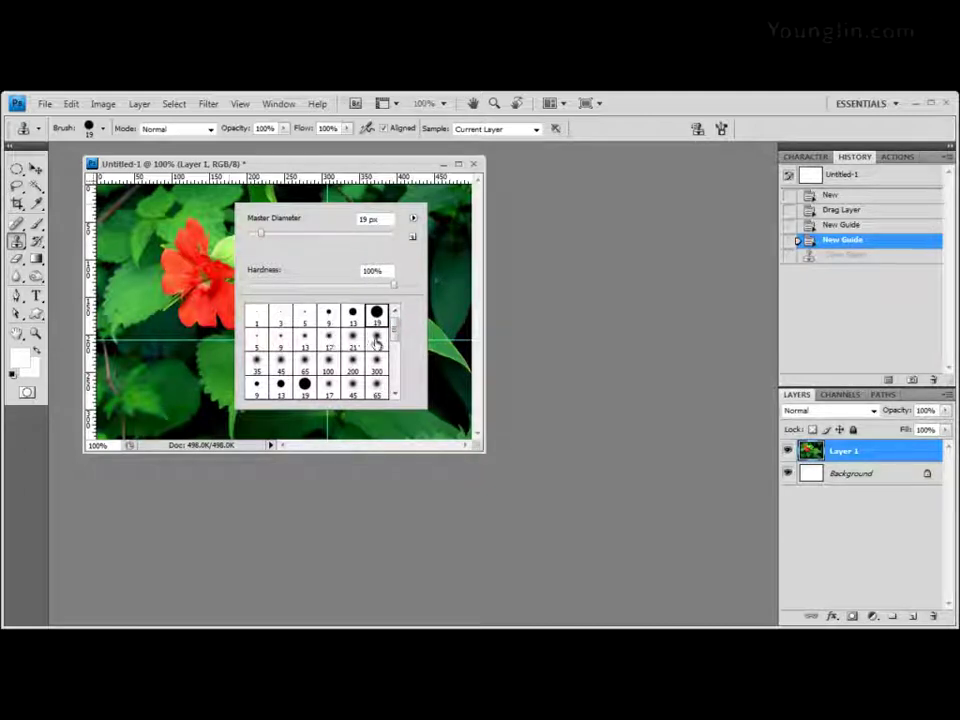
left_click(330, 342)
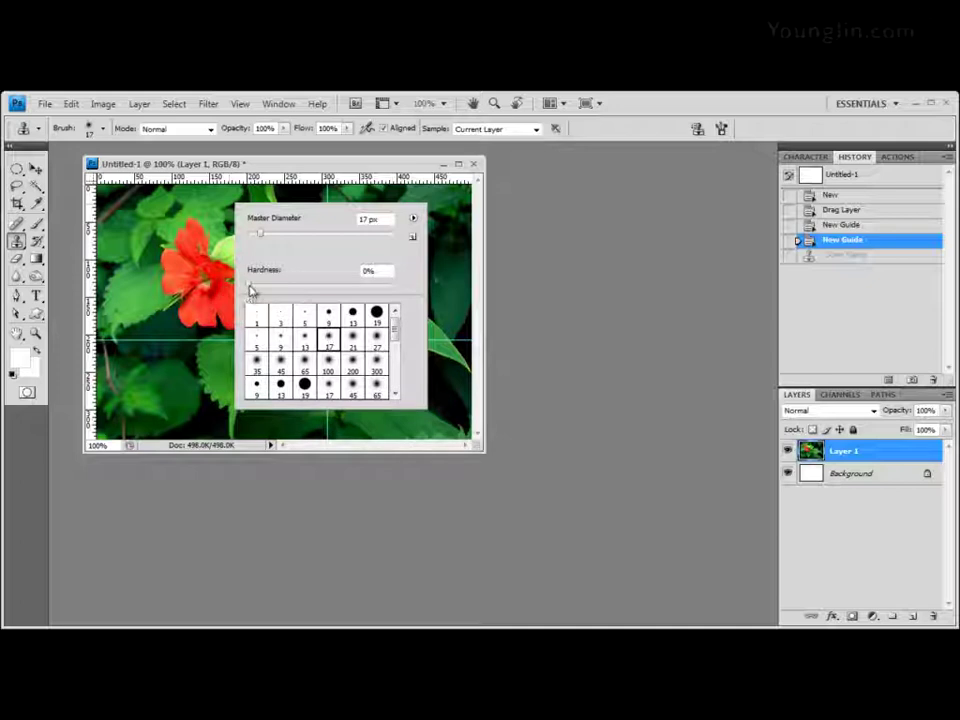
left_click_drag(251, 289, 255, 243)
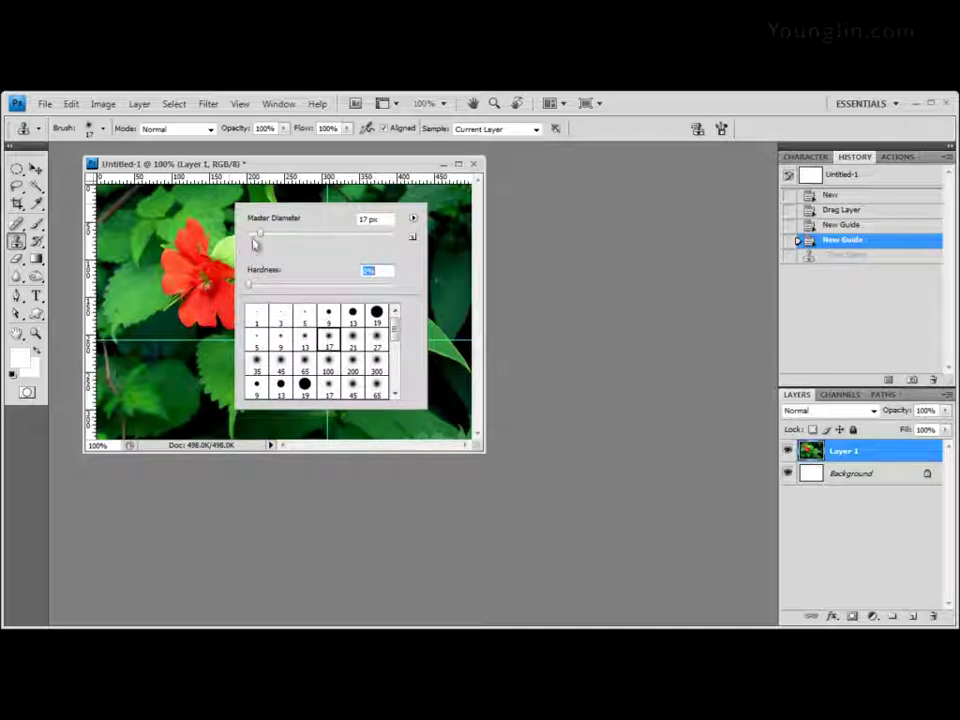
left_click(376, 314)
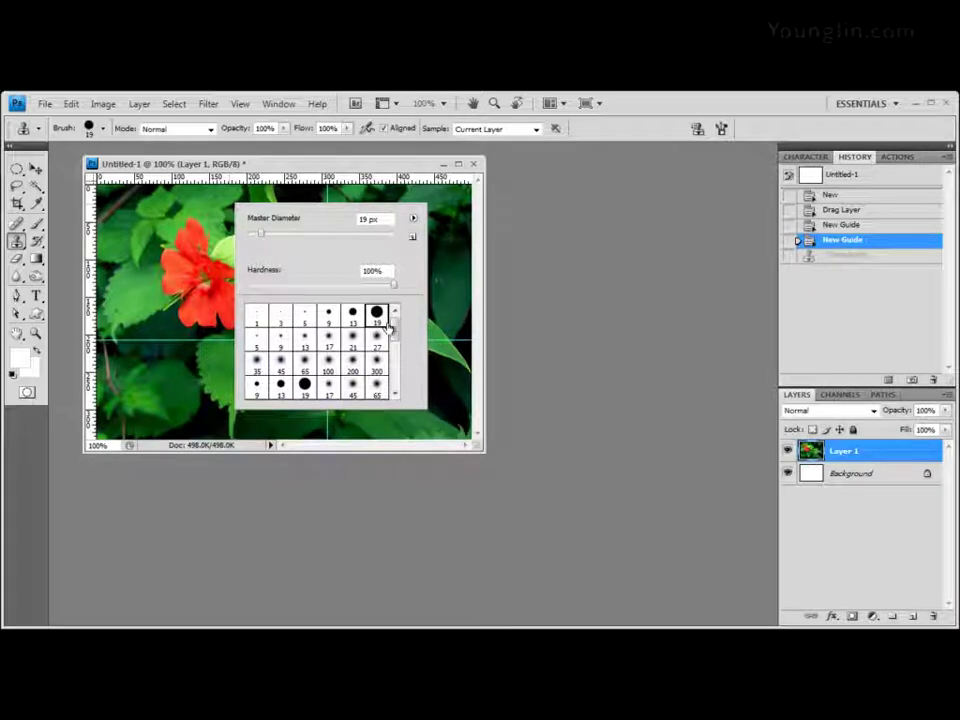
mouse_move(263, 237)
left_mouse_down()
mouse_move(293, 238)
mouse_move(272, 235)
mouse_move(249, 249)
mouse_move(269, 238)
mouse_move(313, 249)
mouse_move(311, 240)
mouse_move(264, 239)
left_mouse_up()
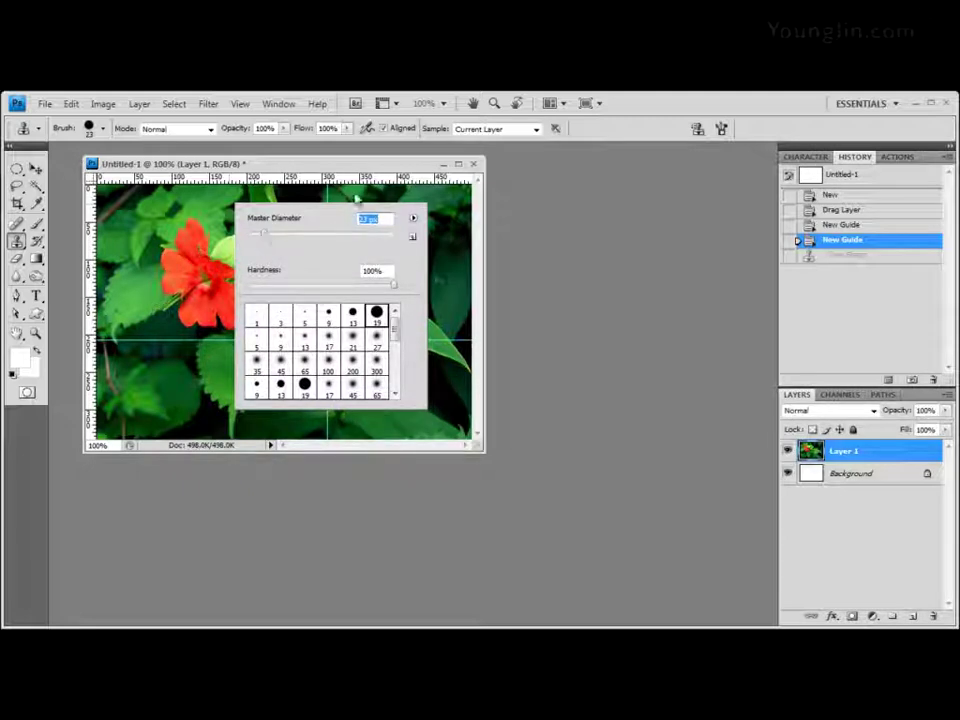
left_click(378, 165)
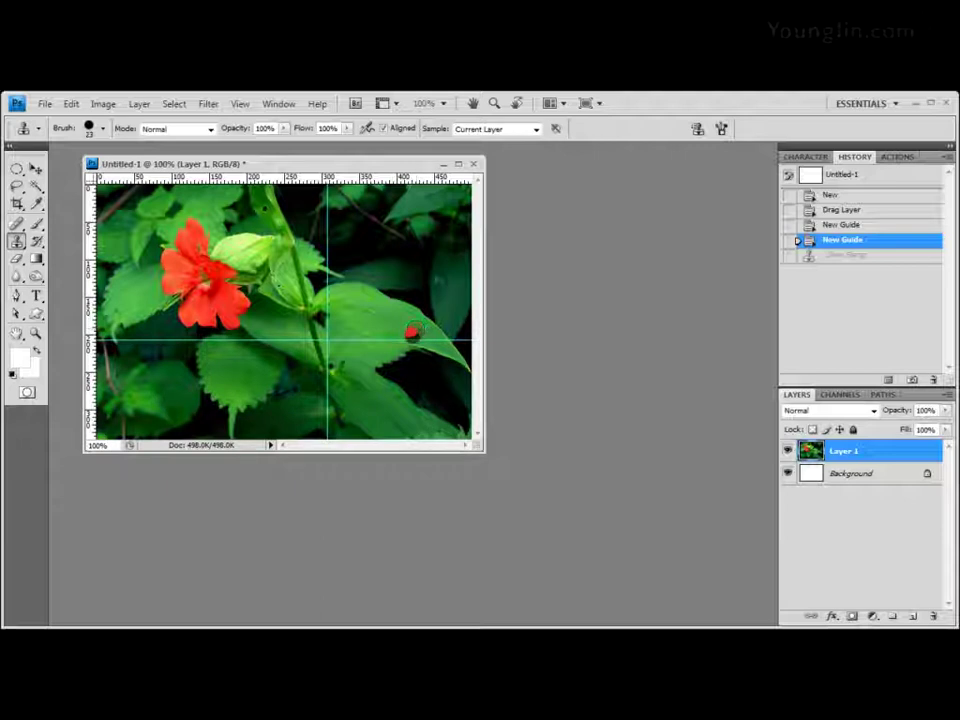
Clone the red flower and its green bud into the area above and to the right of the guides' intersection.
mouse_move(410, 330)
left_mouse_down()
mouse_move(362, 319)
mouse_move(379, 318)
mouse_move(346, 296)
mouse_move(346, 243)
mouse_move(371, 235)
mouse_move(367, 228)
mouse_move(387, 233)
mouse_move(361, 248)
mouse_move(357, 283)
mouse_move(405, 325)
mouse_move(415, 311)
mouse_move(385, 300)
mouse_move(414, 318)
mouse_move(380, 285)
mouse_move(410, 250)
mouse_move(405, 283)
left_mouse_up()
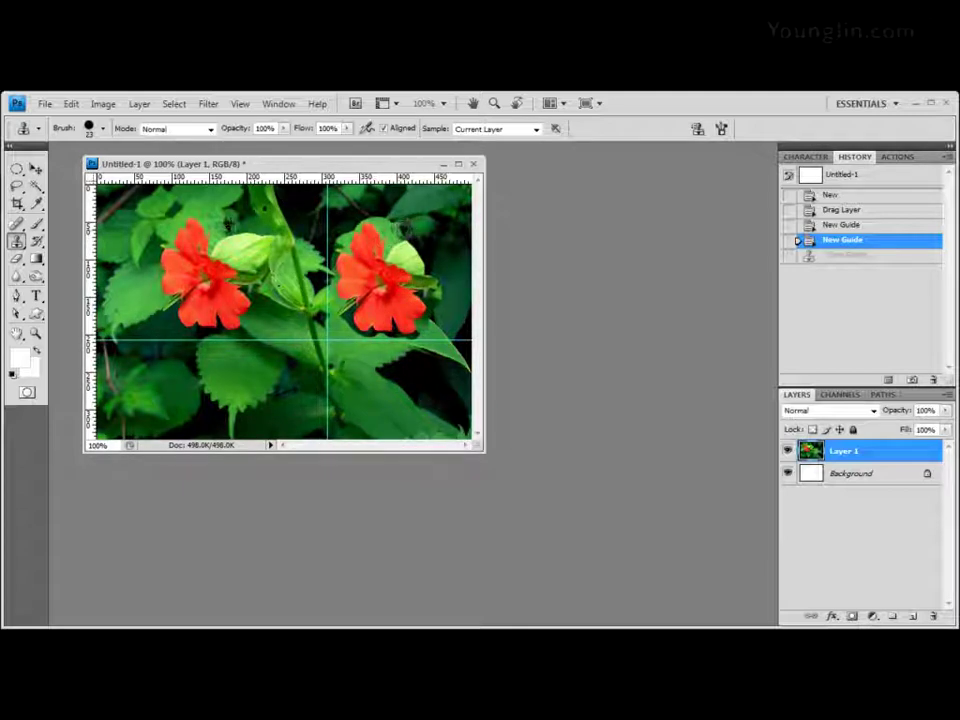
mouse_move(373, 237)
left_mouse_down()
mouse_move(432, 240)
mouse_move(415, 262)
mouse_move(428, 266)
mouse_move(450, 250)
left_mouse_up()
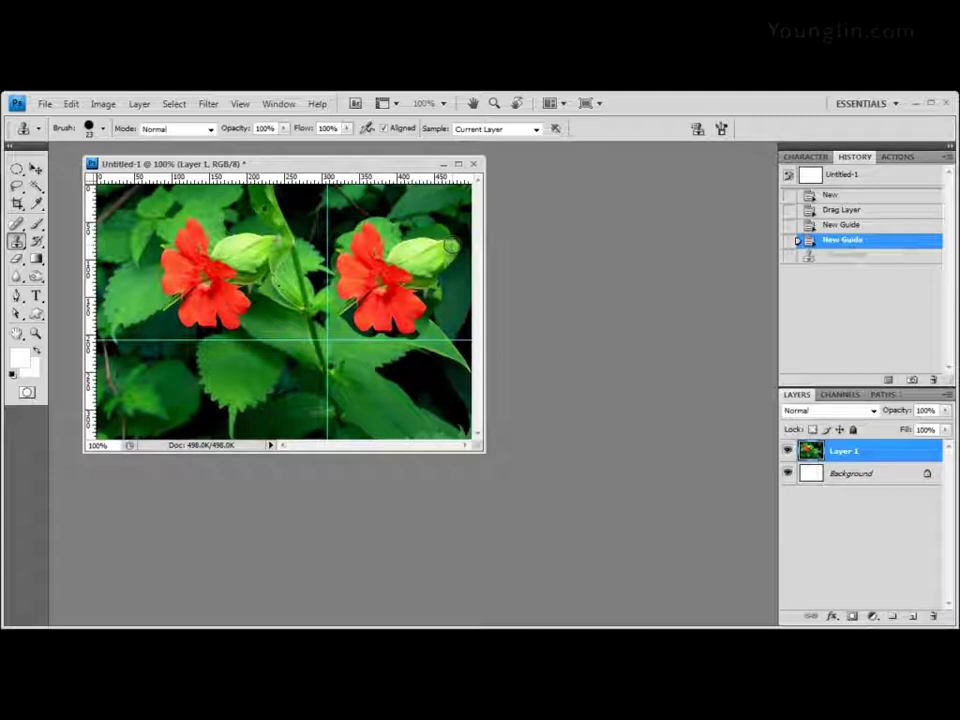
left_click_drag(450, 246, 451, 247)
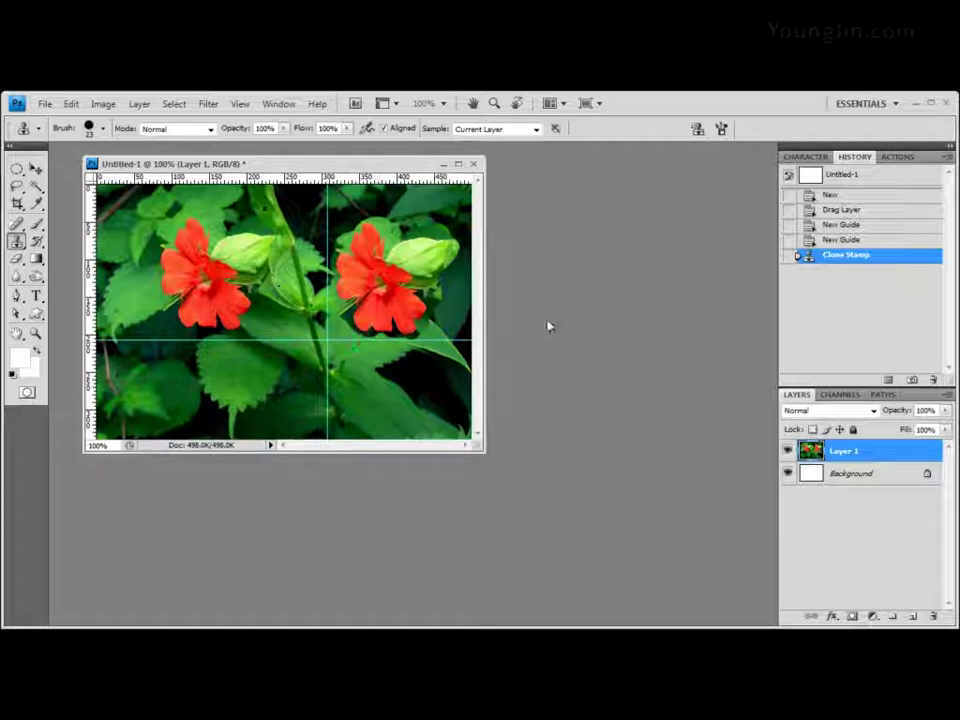
Open the answer file 1급-3.psd from Chapter02's 정답 folder in Photoshop and float it beside Untitled-1 for comparison.
key("alt+Tab")
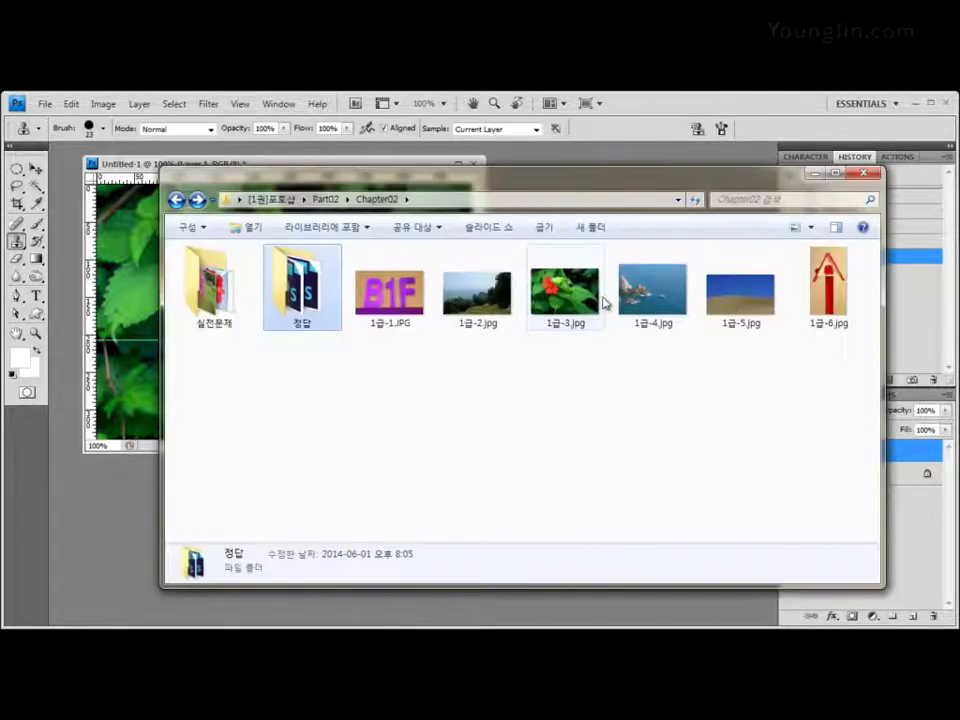
double_click(320, 295)
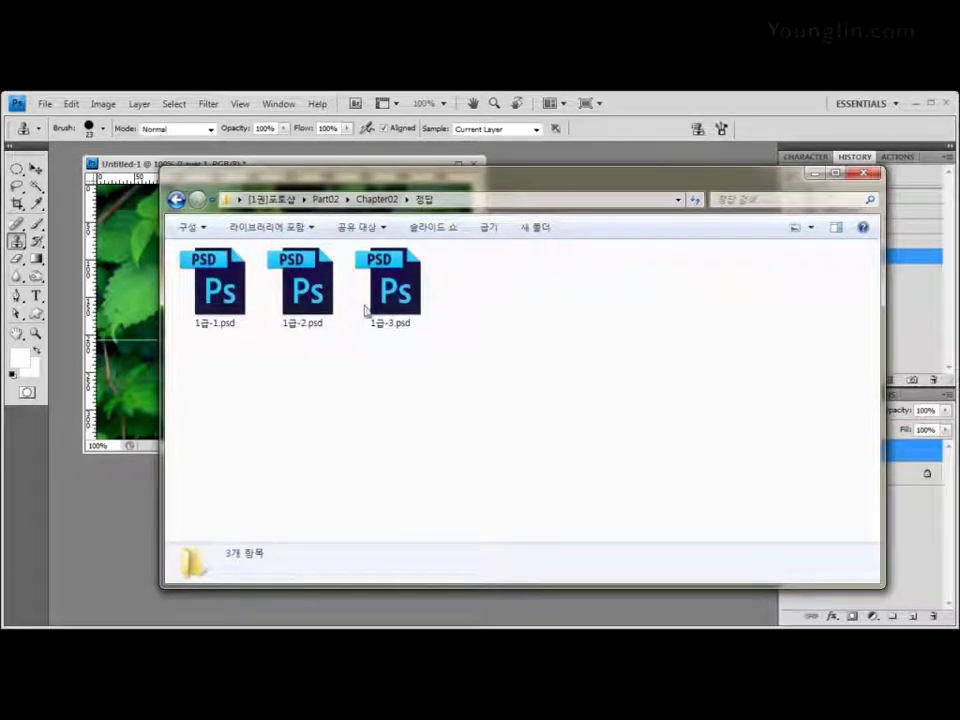
left_click_drag(400, 283, 635, 166)
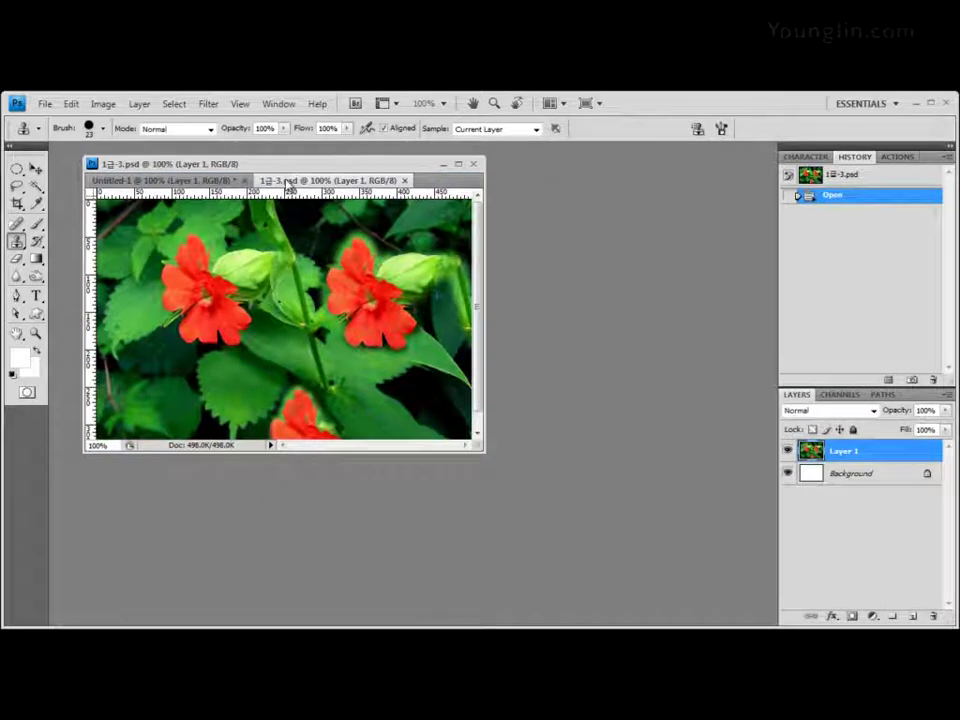
left_click_drag(285, 184, 491, 285)
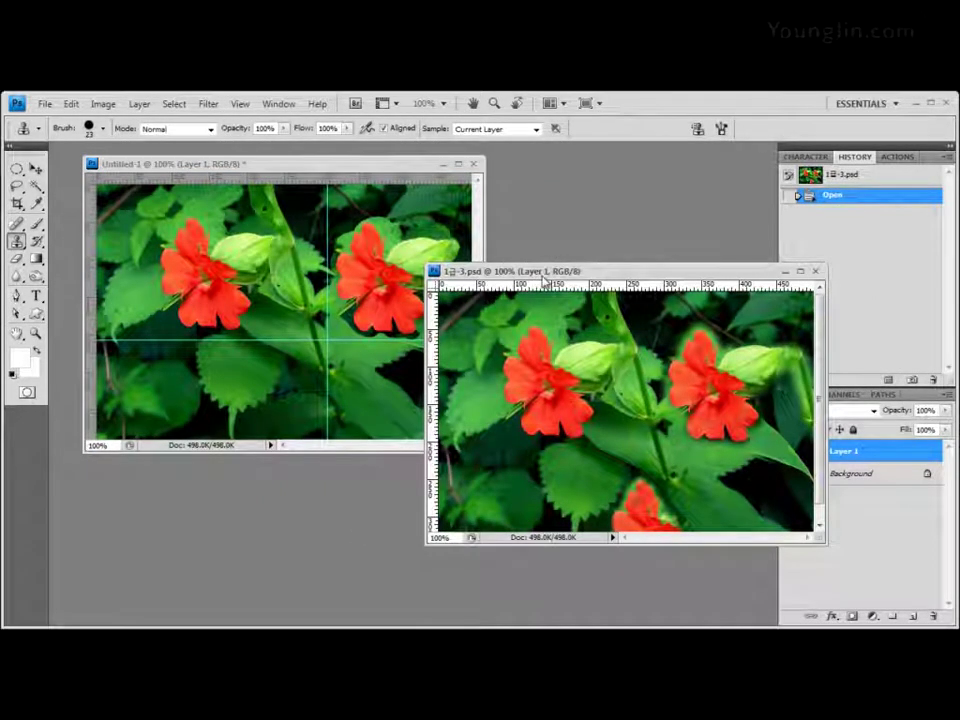
left_click_drag(553, 276, 496, 214)
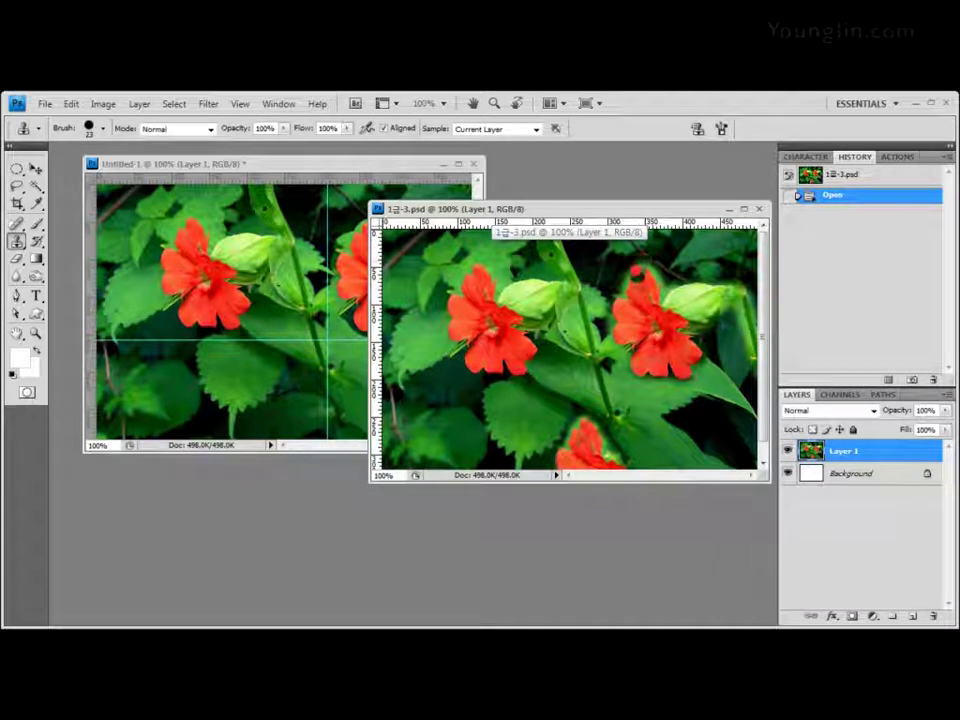
Reposition the 1급-3.psd window to compare it with Untitled-1, and set the clone brush hardness to 0%.
left_click(613, 360, "alt")
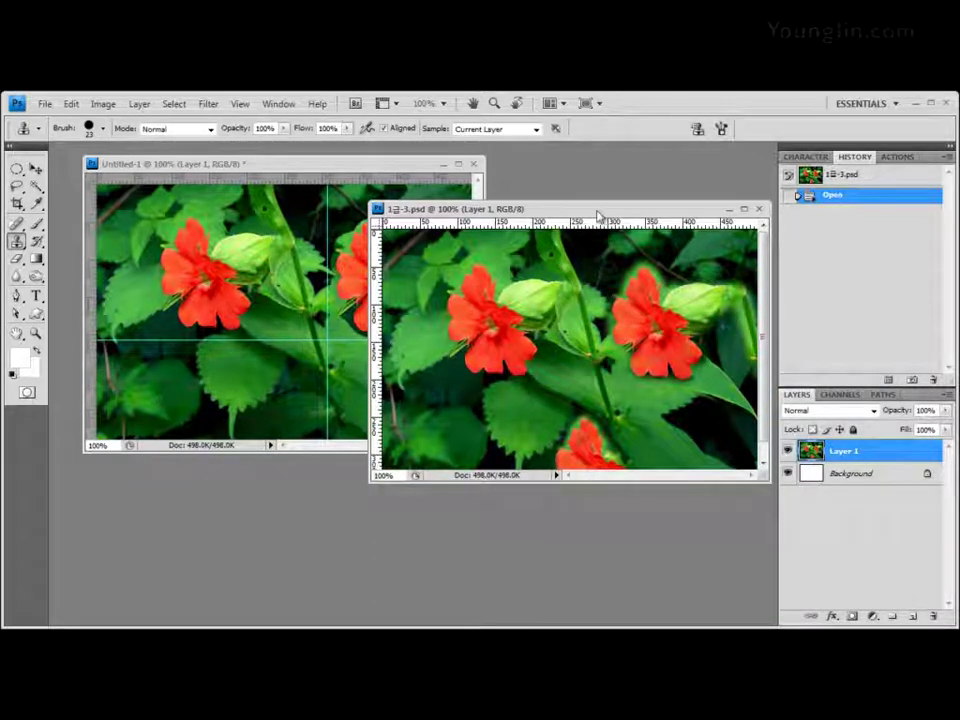
left_click_drag(598, 212, 591, 167)
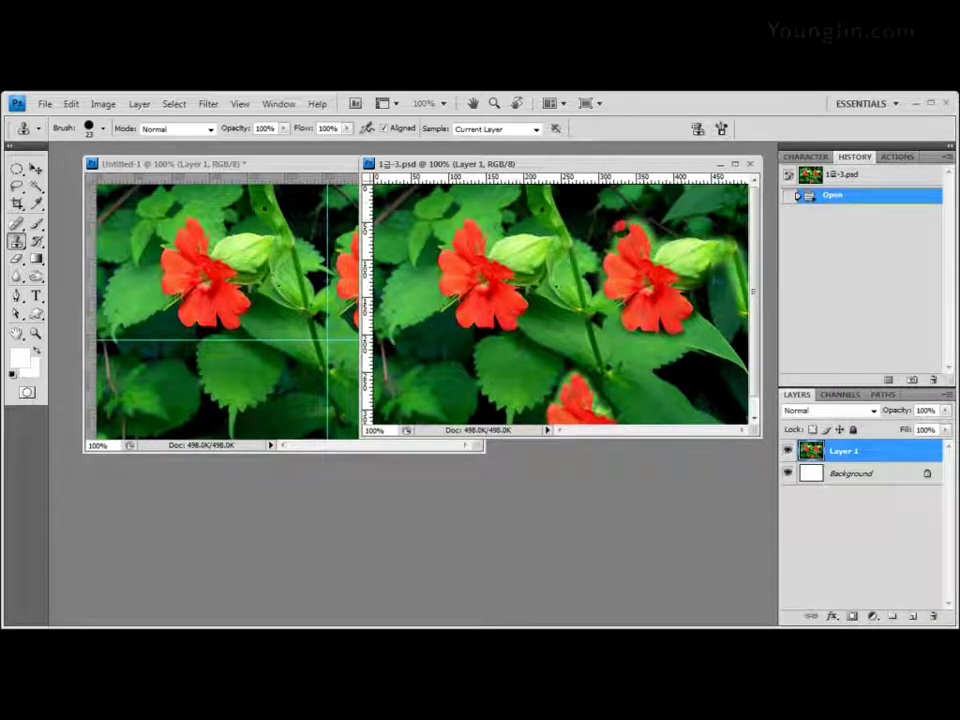
left_click_drag(688, 168, 671, 264)
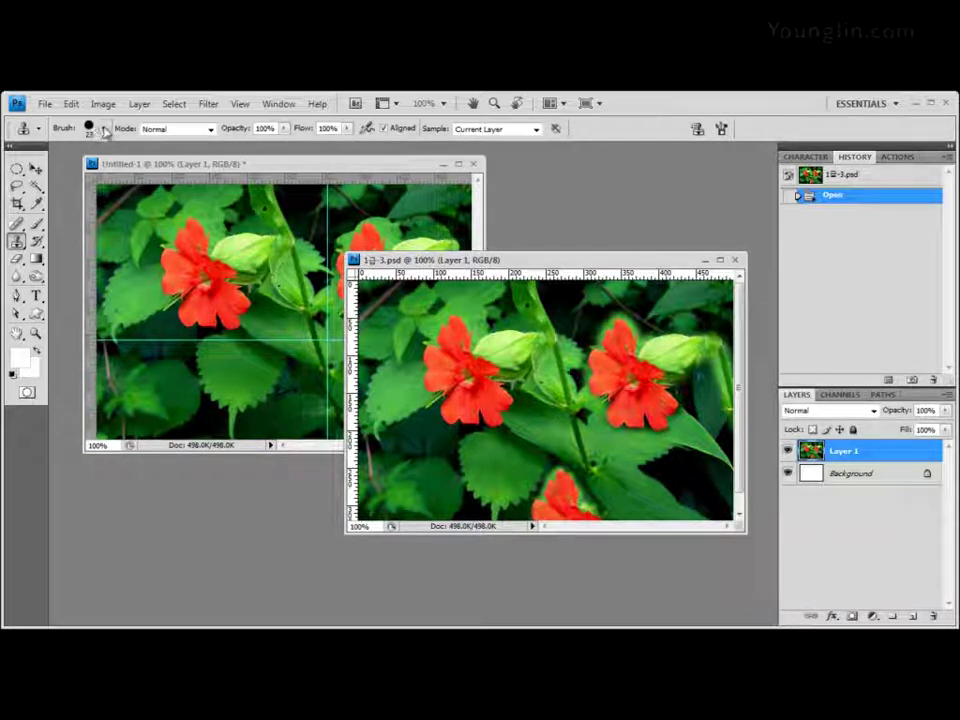
left_click(92, 130)
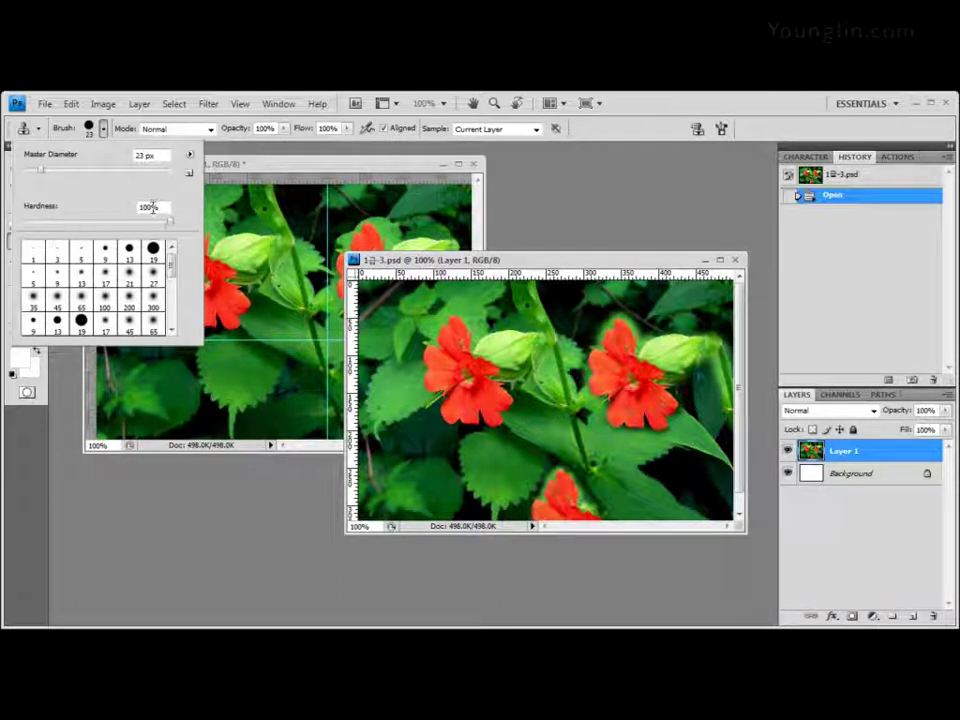
left_click_drag(170, 226, 17, 216)
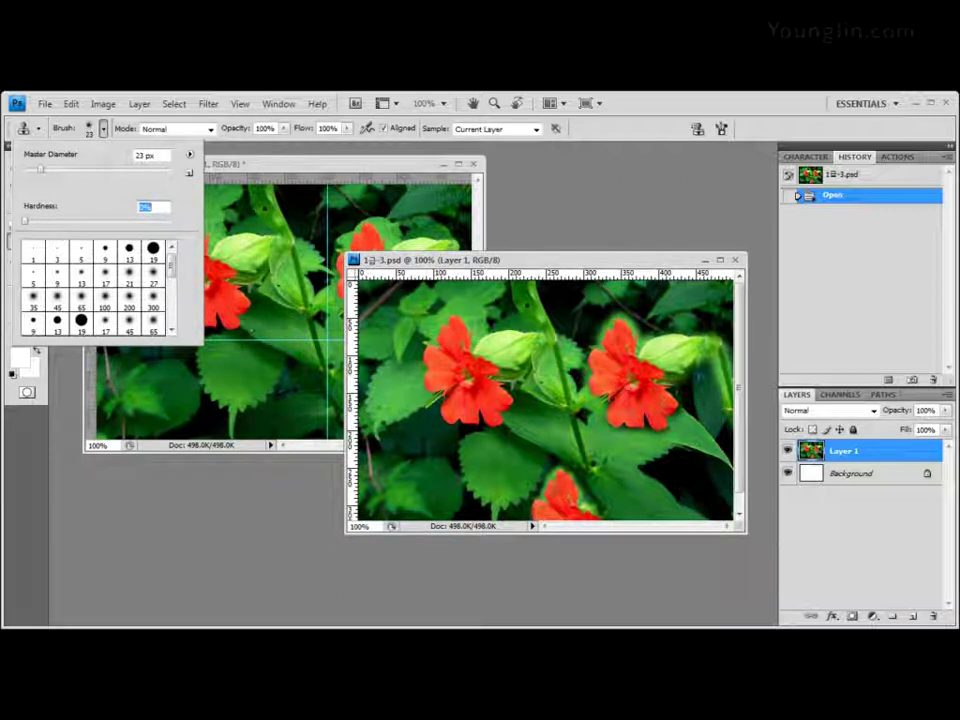
Close the answer file 1급-3.psd and revert Untitled-1 to its history state right after the second New Guide.
left_click(738, 262)
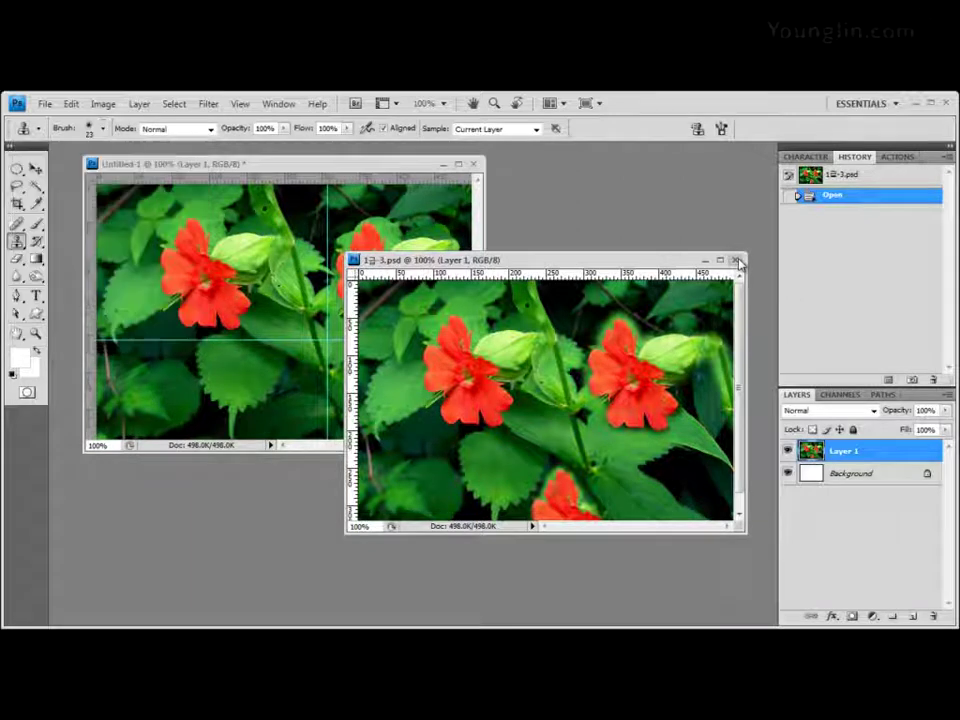
left_click(733, 261)
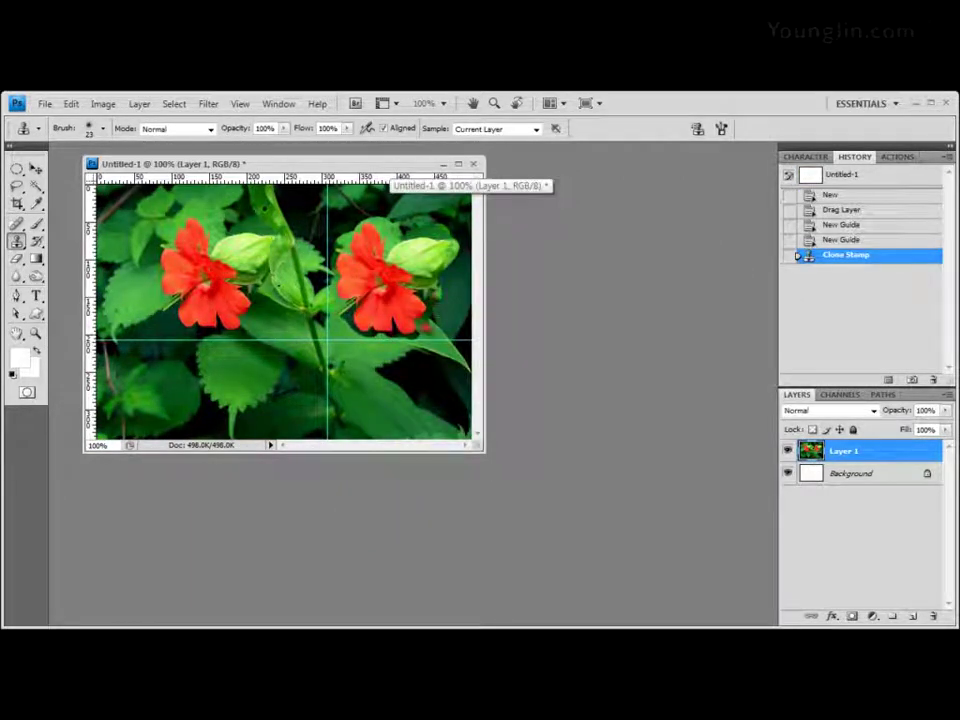
left_click(845, 210)
left_click(862, 240)
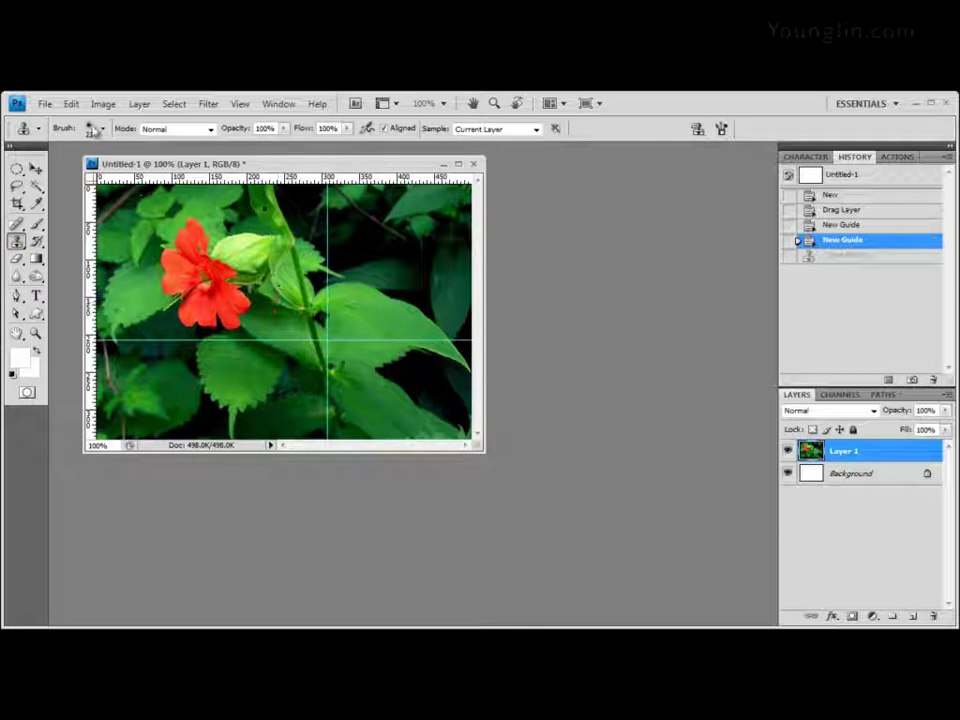
Clone the red flower's lower and left petals with the soft 23 px brush into the area above and to the right of the guides' intersection.
left_click(262, 285, "alt")
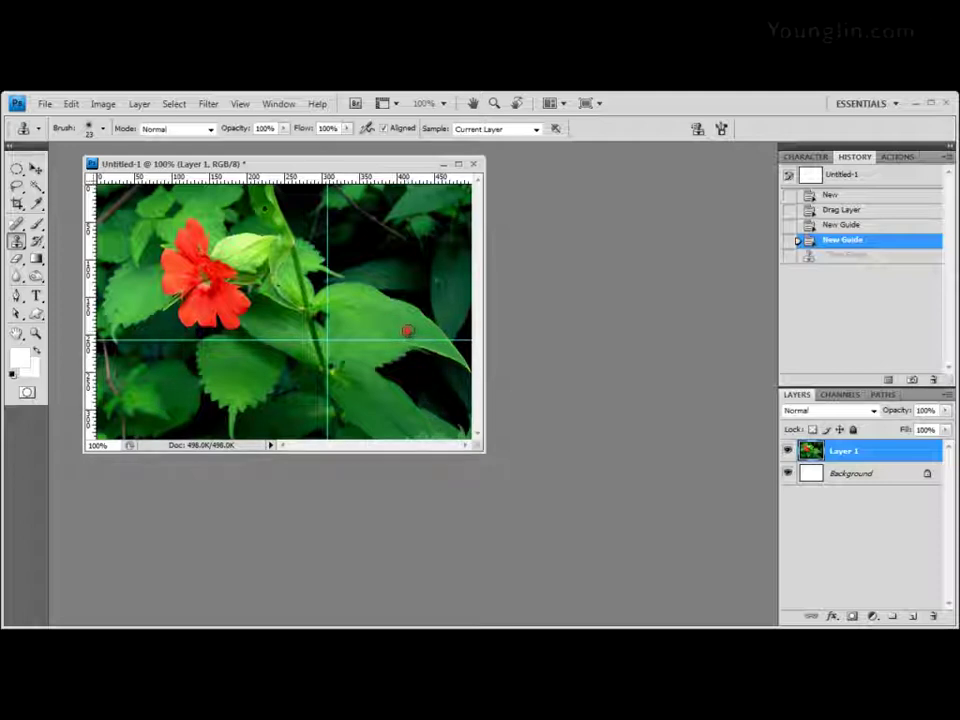
left_click_drag(407, 331, 358, 328)
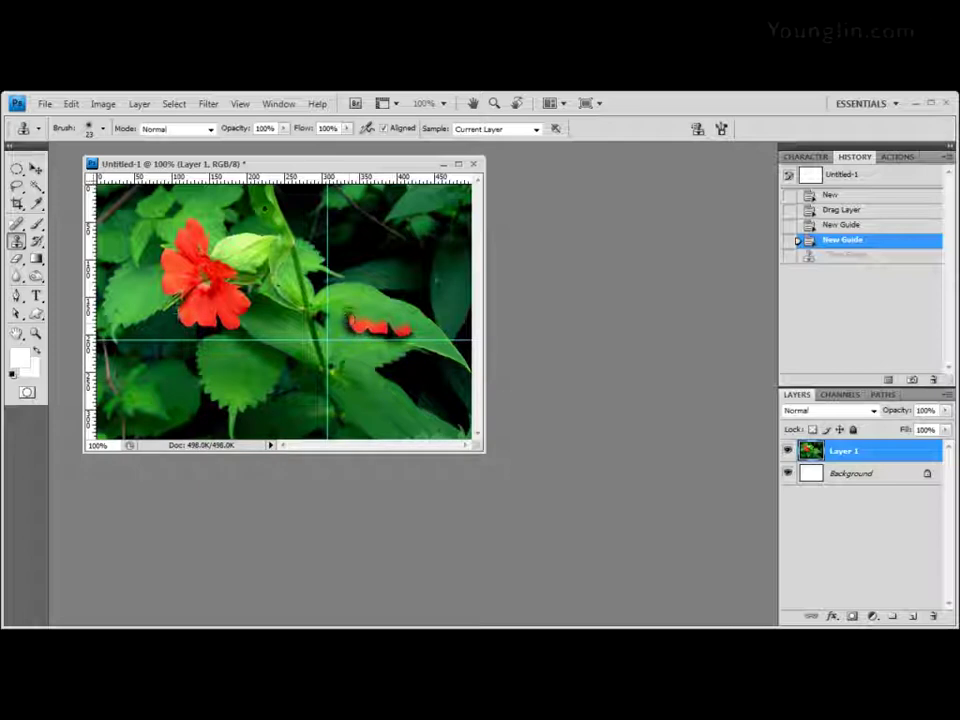
left_click(341, 300)
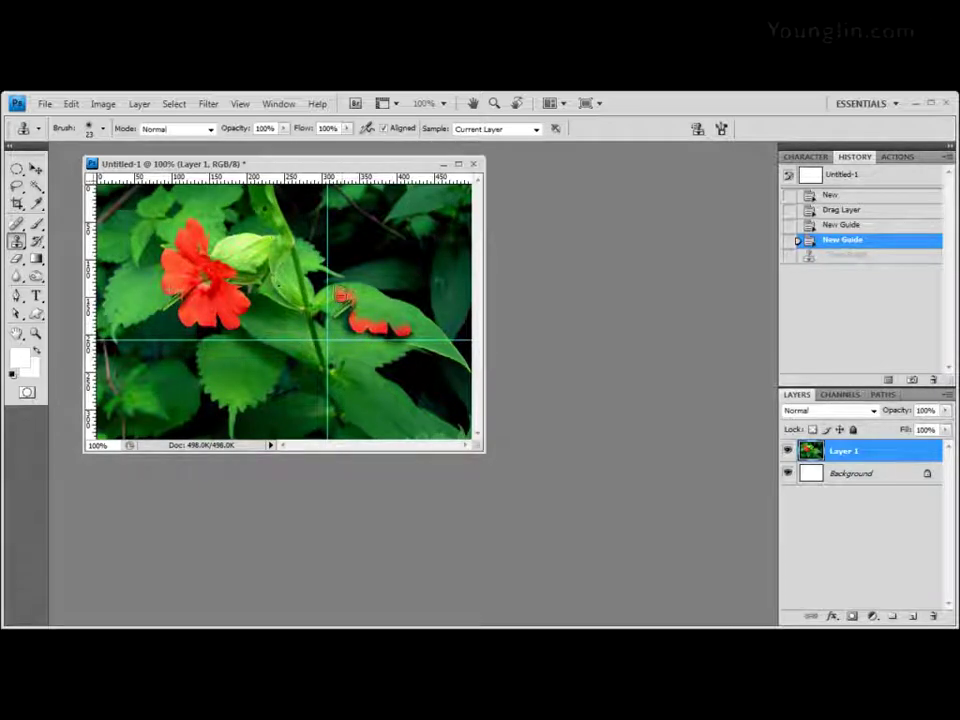
left_click(340, 289)
left_click(340, 270)
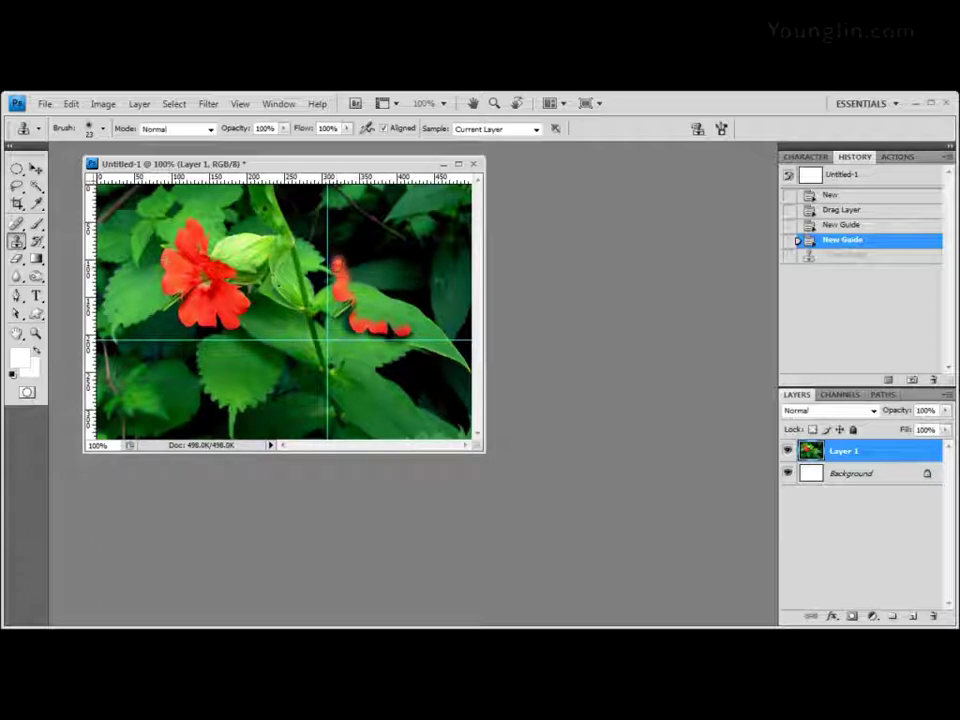
left_click(340, 258)
mouse_move(340, 258)
left_mouse_down()
mouse_move(355, 297)
mouse_move(395, 323)
left_mouse_up()
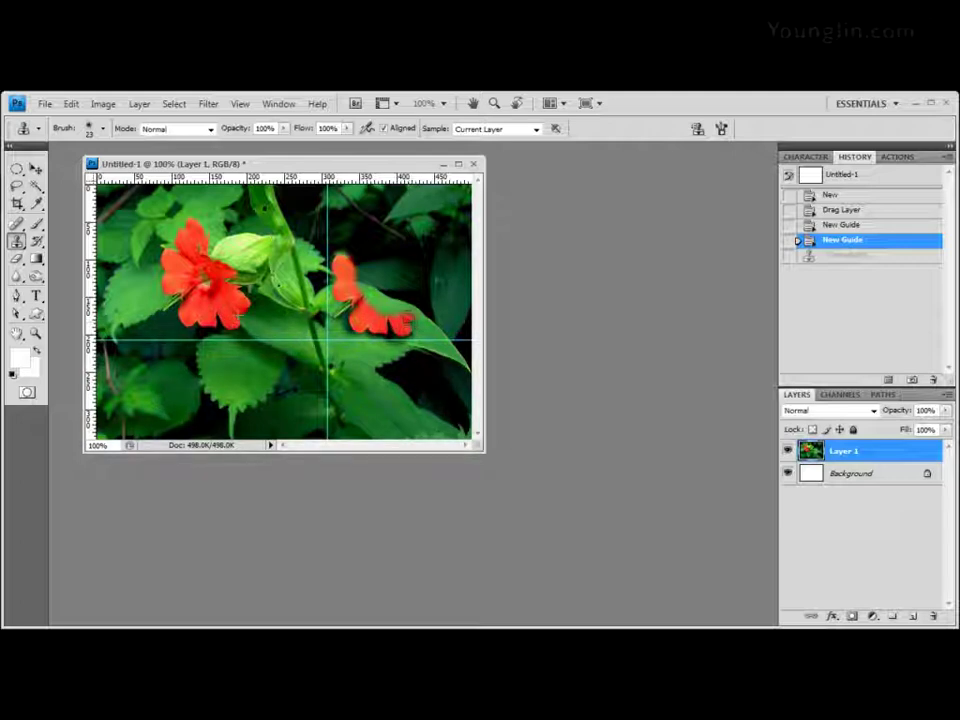
left_click_drag(404, 316, 415, 316)
mouse_move(409, 303)
left_mouse_down()
mouse_move(379, 289)
mouse_move(385, 314)
left_mouse_up()
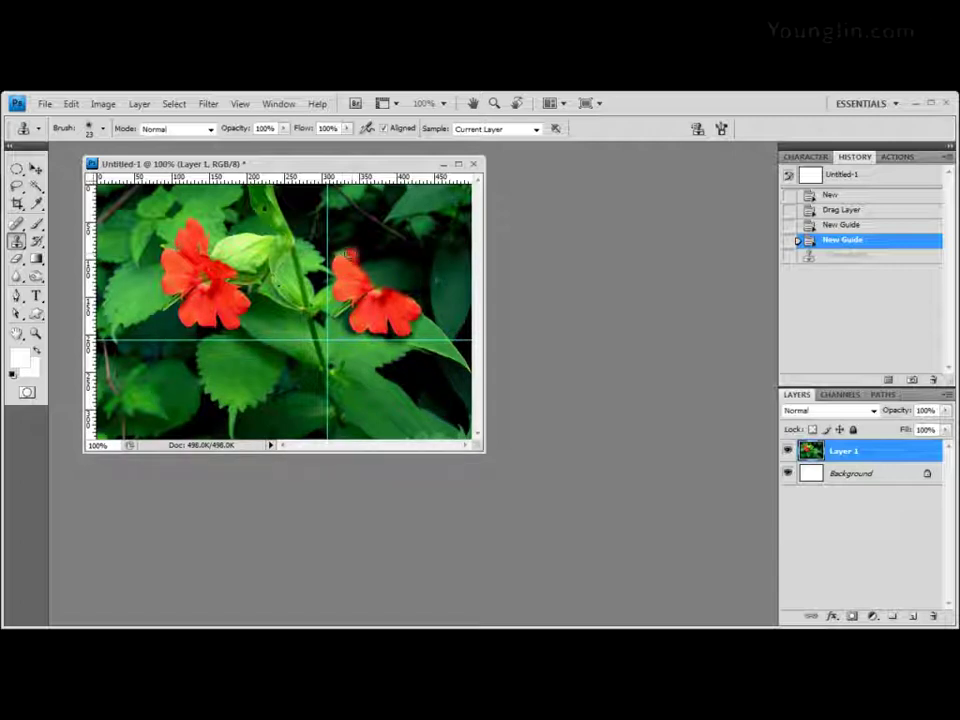
left_click_drag(348, 256, 355, 262)
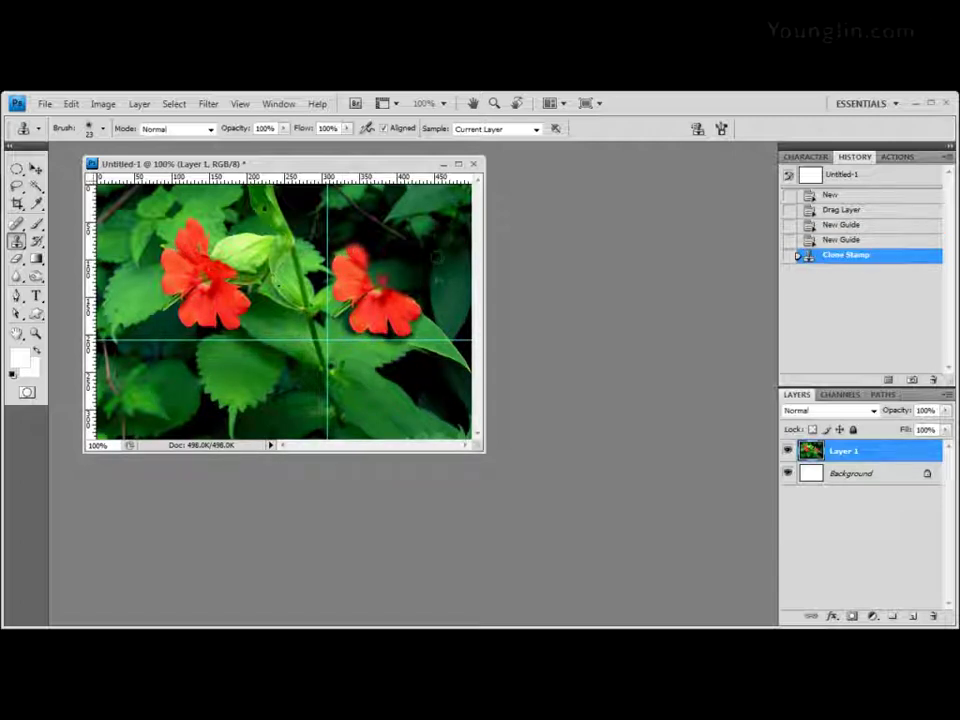
Set the clone brush's master diameter to 42 px and clone the flower's upper petals and centre onto the partly cloned flower.
right_click(372, 272)
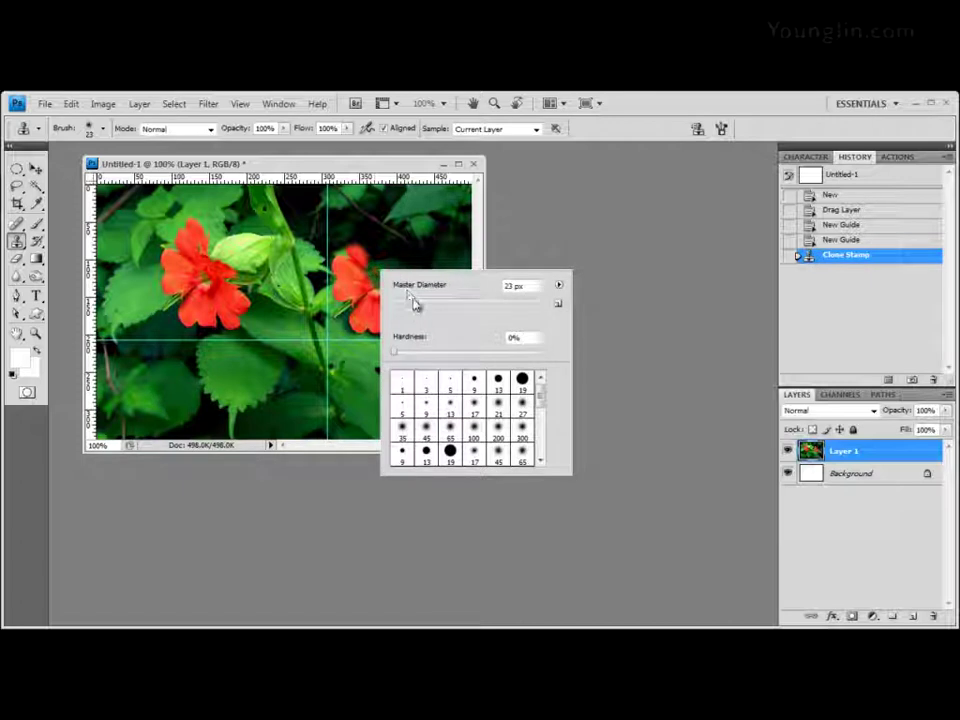
left_click_drag(422, 305, 424, 305)
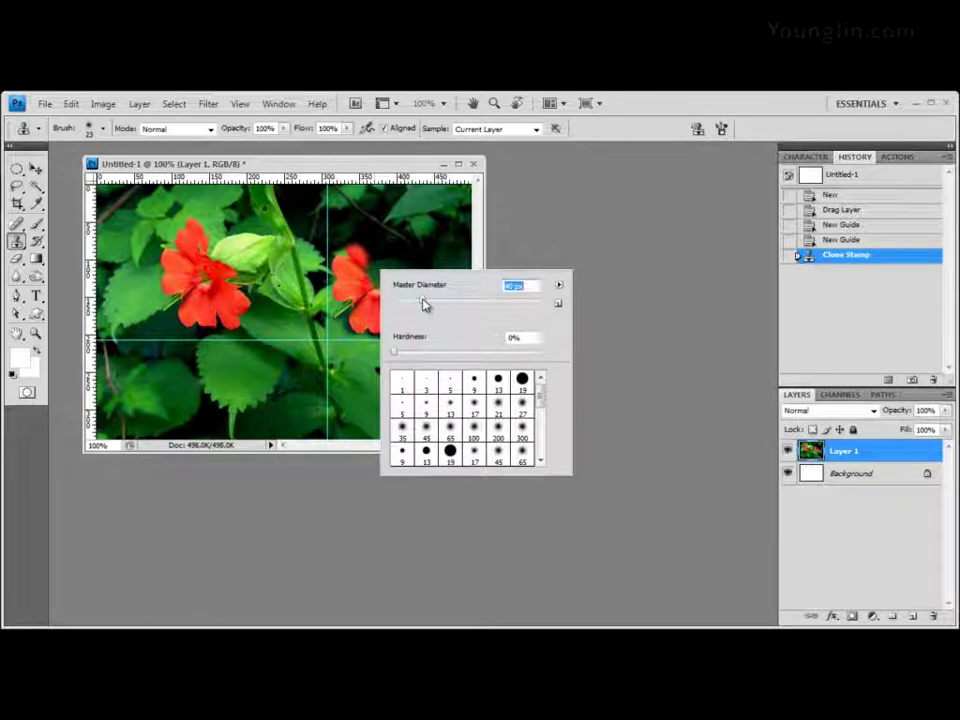
key("Return")
left_click(363, 265)
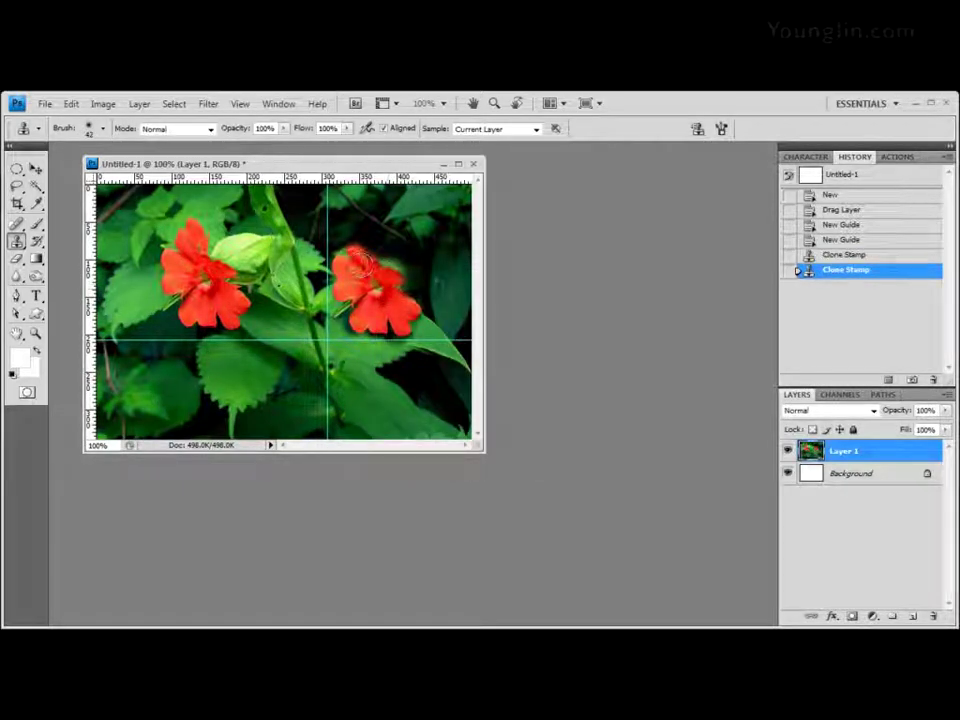
left_click(365, 255)
left_click(366, 252)
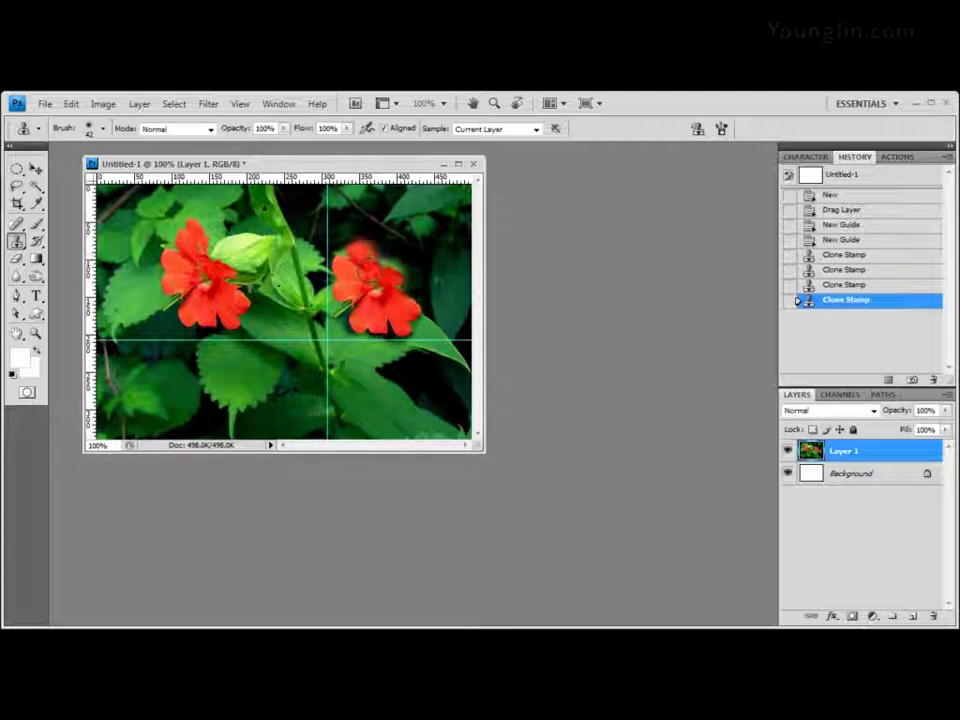
left_click(375, 260)
mouse_move(375, 262)
left_mouse_down()
mouse_move(381, 253)
mouse_move(398, 262)
left_mouse_up()
left_click(378, 262)
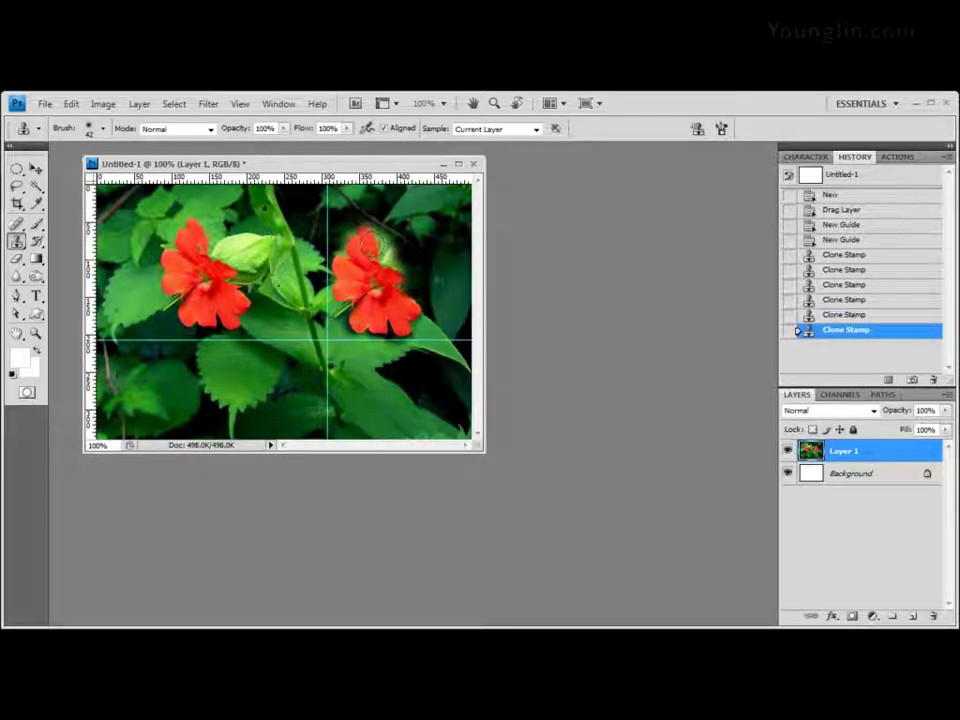
left_click(366, 260)
left_click(368, 240)
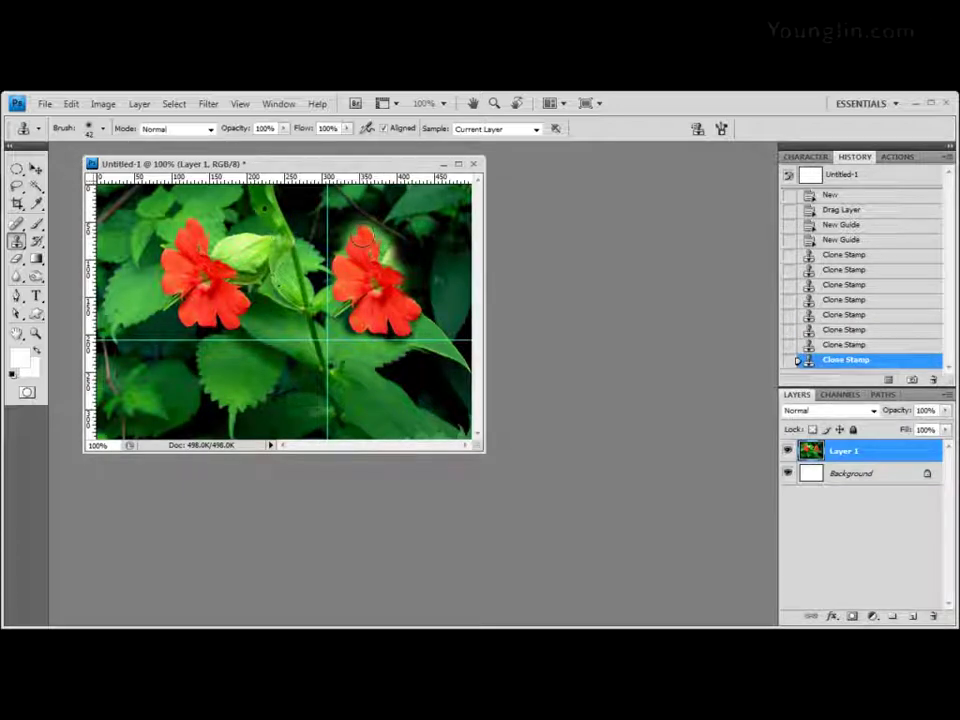
left_click_drag(368, 238, 374, 255)
Set the clone brush's master diameter to 28 px and clone the green bud and the stem with its leaf beside the cloned flower.
right_click(372, 258)
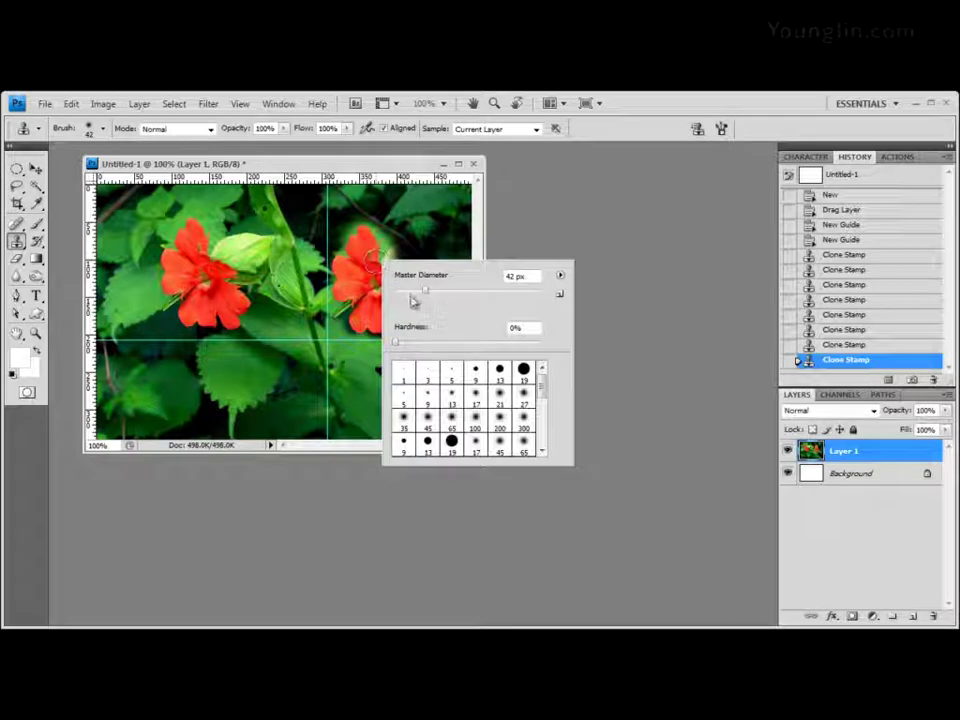
left_click_drag(414, 299, 418, 296)
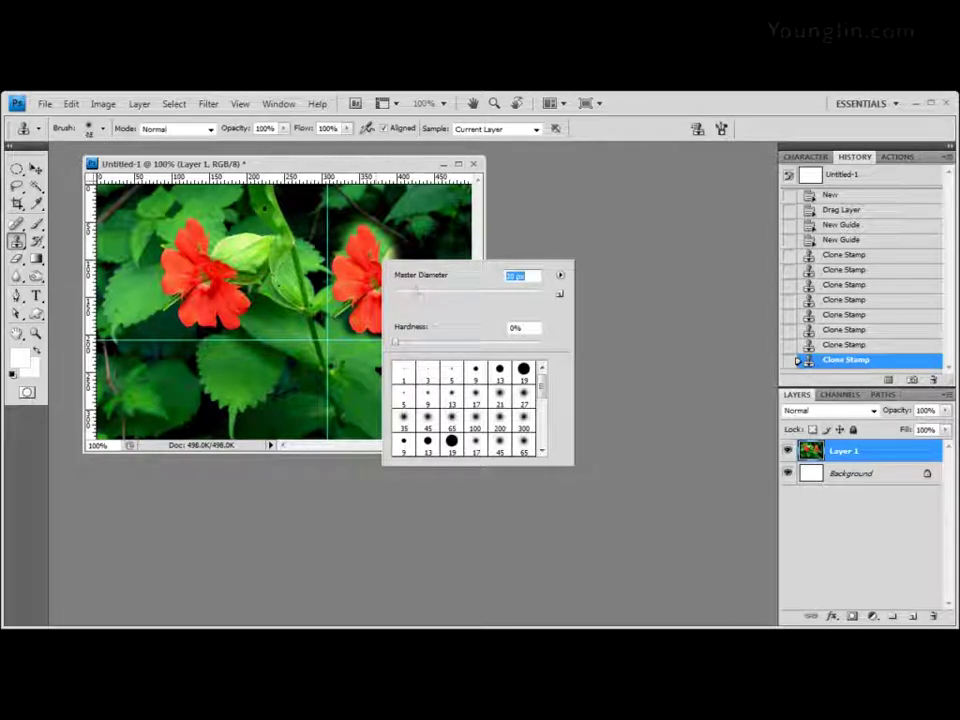
key("Return")
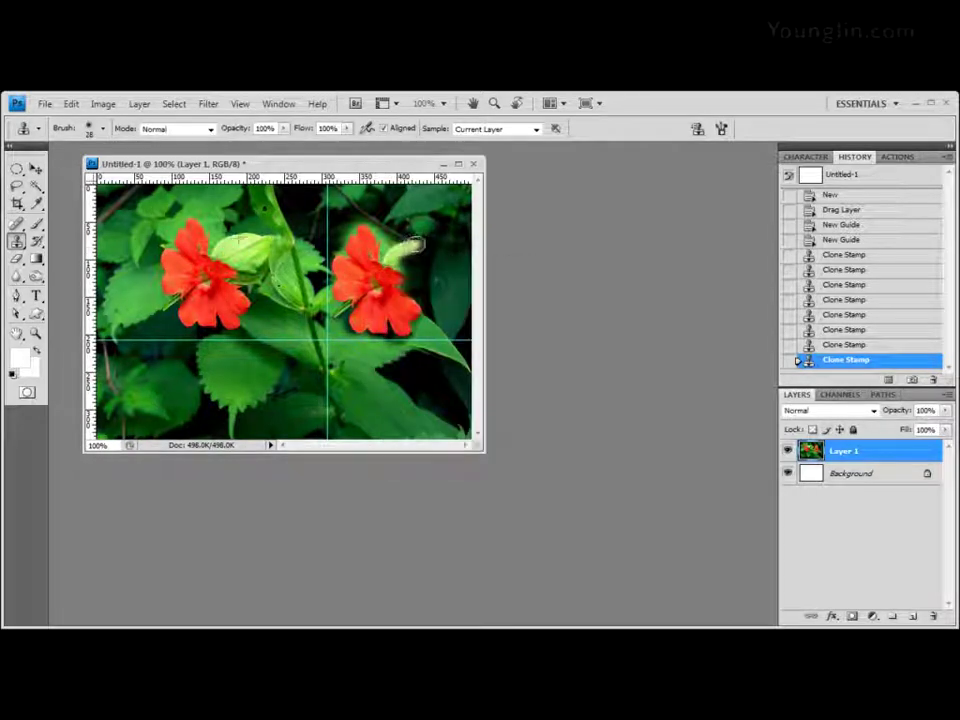
mouse_move(414, 244)
left_mouse_down()
mouse_move(392, 272)
mouse_move(427, 258)
mouse_move(415, 289)
mouse_move(449, 254)
mouse_move(412, 285)
mouse_move(447, 280)
mouse_move(452, 252)
mouse_move(460, 294)
mouse_move(437, 293)
mouse_move(453, 312)
mouse_move(471, 312)
mouse_move(471, 331)
mouse_move(473, 257)
mouse_move(473, 290)
mouse_move(464, 289)
mouse_move(474, 352)
left_mouse_up()
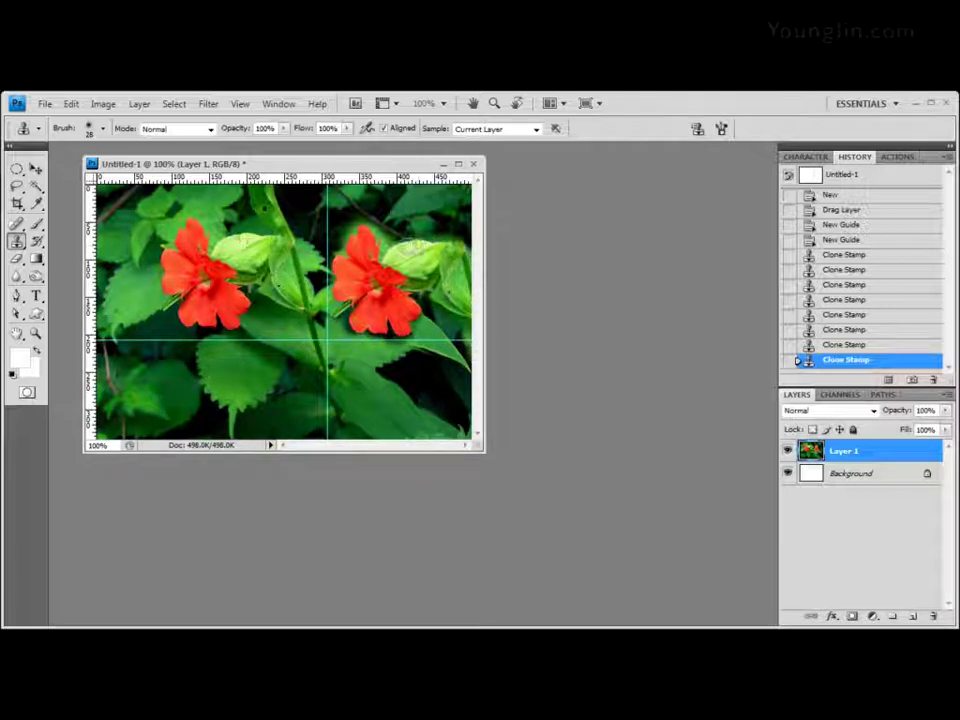
Clone another copy of the red flower at the image's bottom edge, just left of the vertical guide.
left_click(303, 200)
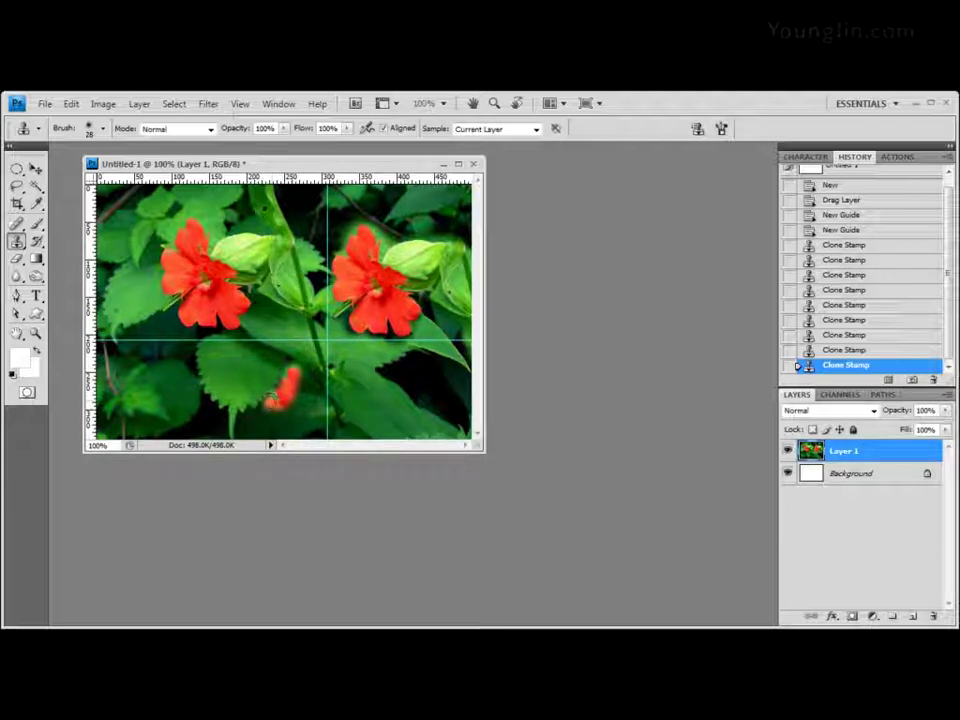
mouse_move(268, 408)
left_mouse_down()
mouse_move(270, 444)
mouse_move(306, 442)
mouse_move(282, 444)
mouse_move(295, 374)
mouse_move(324, 399)
mouse_move(306, 422)
mouse_move(323, 402)
mouse_move(340, 429)
mouse_move(330, 442)
mouse_move(304, 441)
mouse_move(356, 448)
left_mouse_up()
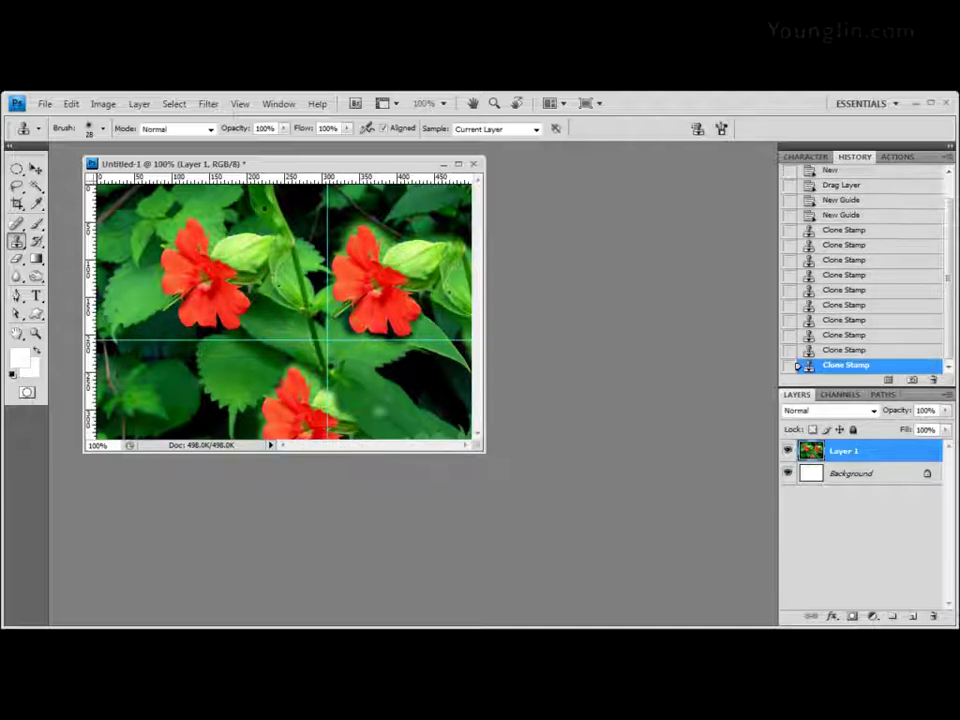
mouse_move(358, 406)
left_mouse_down()
mouse_move(350, 390)
mouse_move(338, 438)
mouse_move(311, 393)
mouse_move(345, 421)
left_mouse_up()
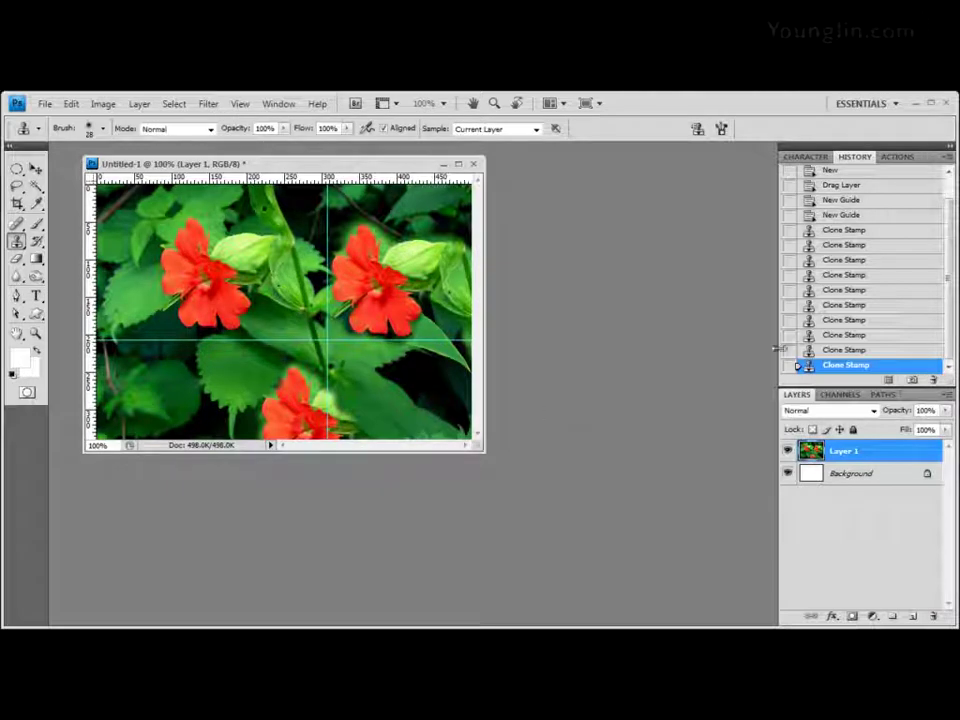
Step back and forth through the last Clone Stamp history states, ending with the bottom flower's stroke undone.
left_click(245, 104)
left_click(289, 103)
left_click(290, 104)
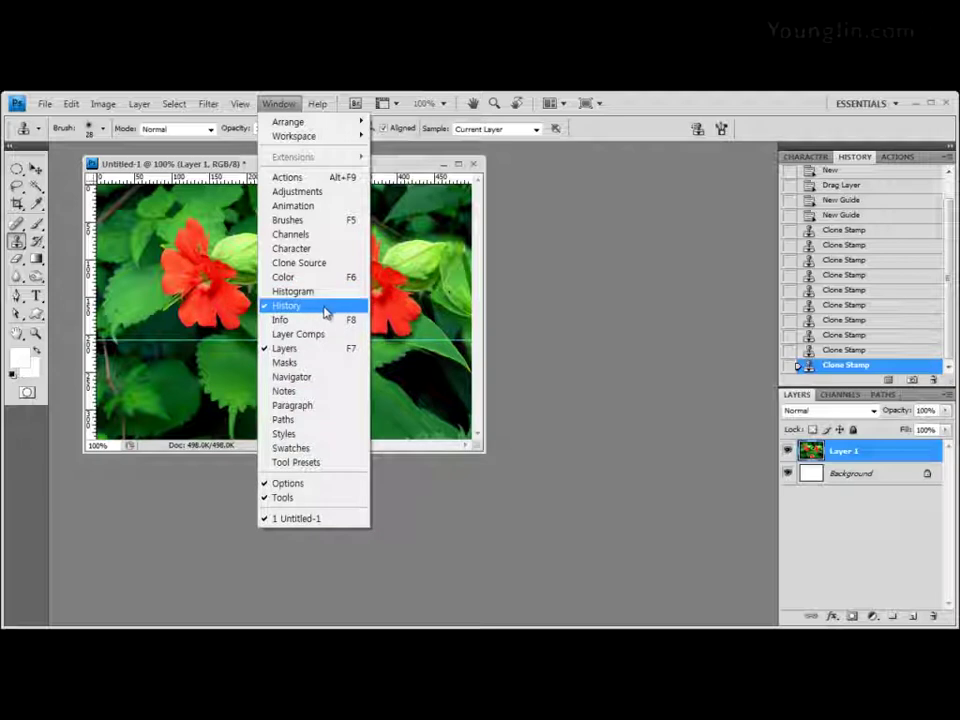
left_click(873, 362)
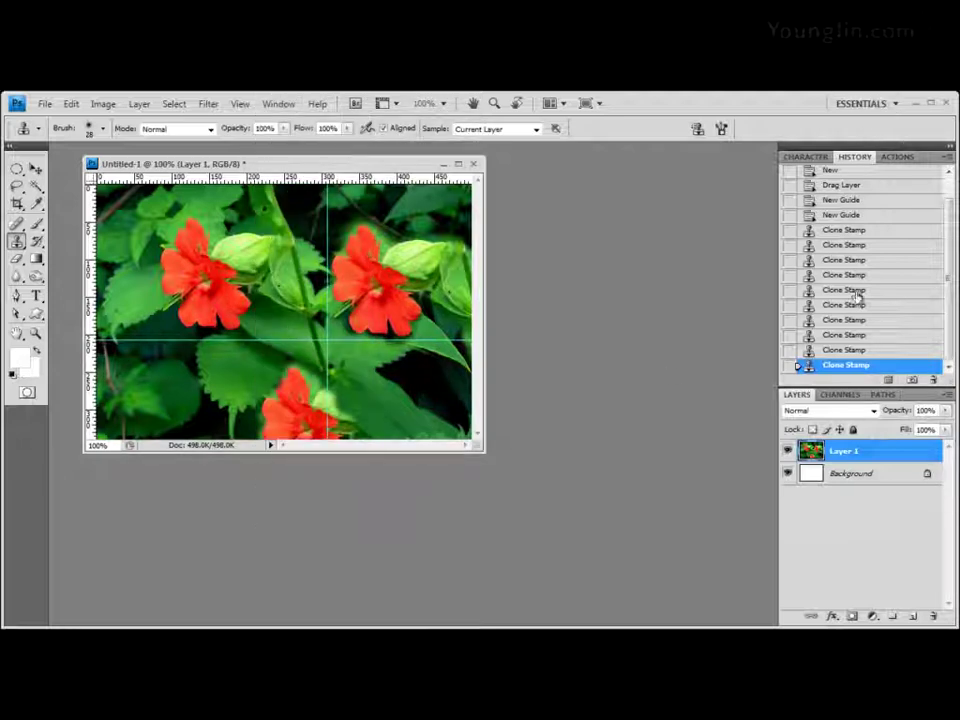
left_click(858, 352)
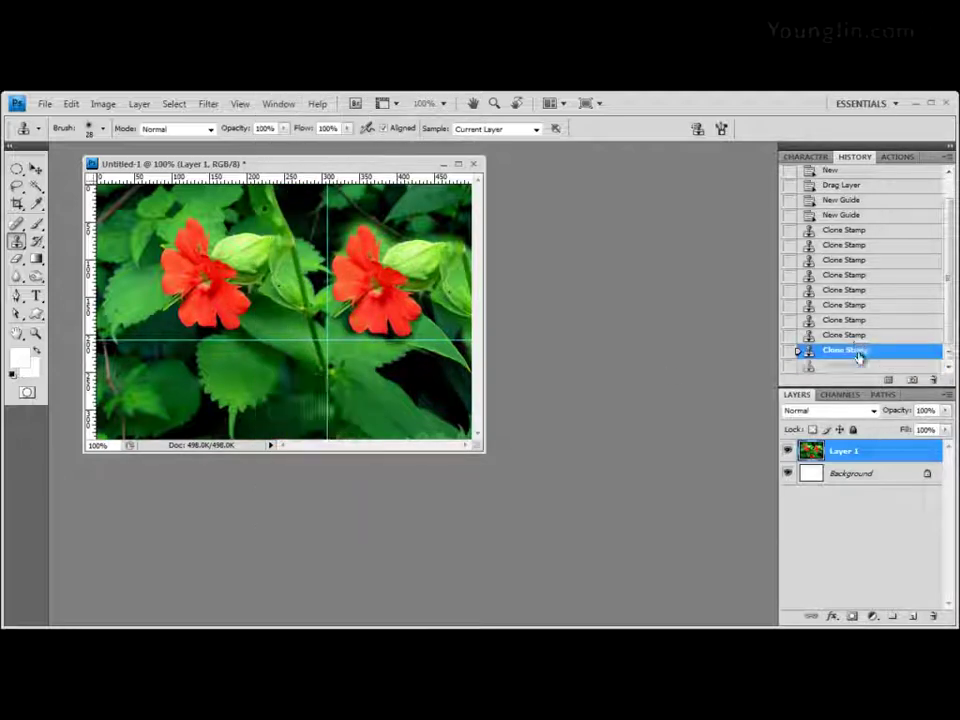
left_click(858, 366)
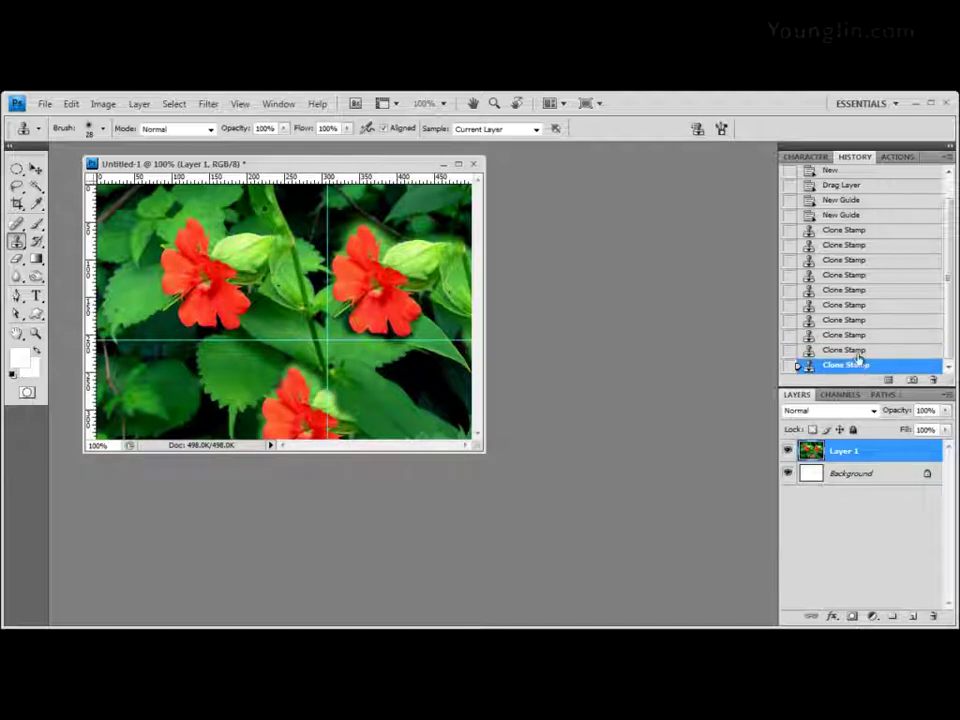
left_click(858, 351)
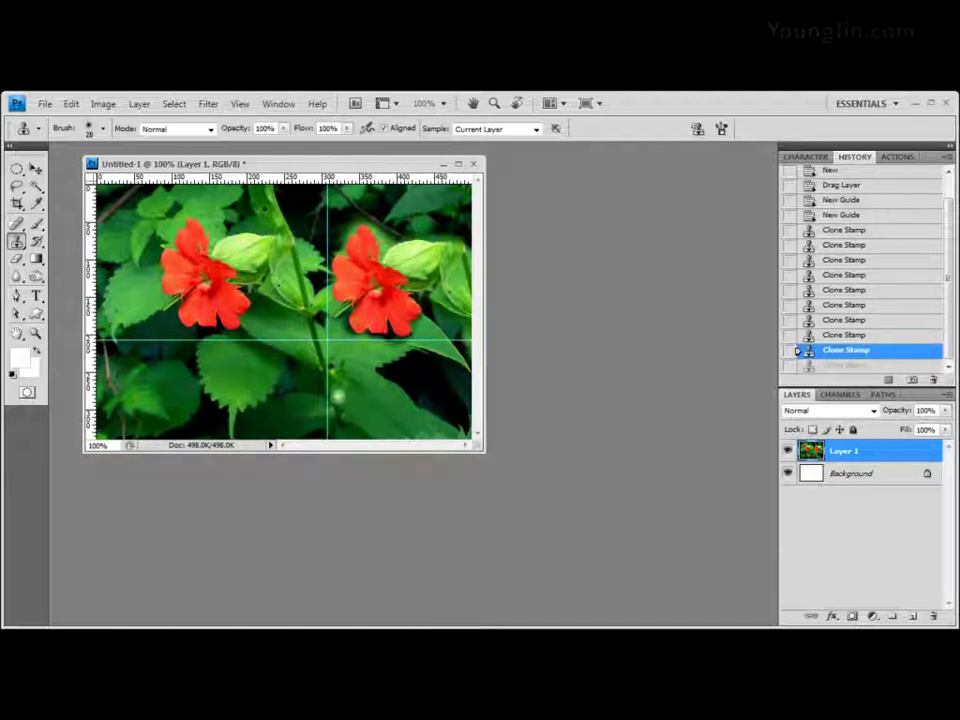
Increase the hardness of the 28 px clone brush.
left_click_drag(306, 404, 266, 339)
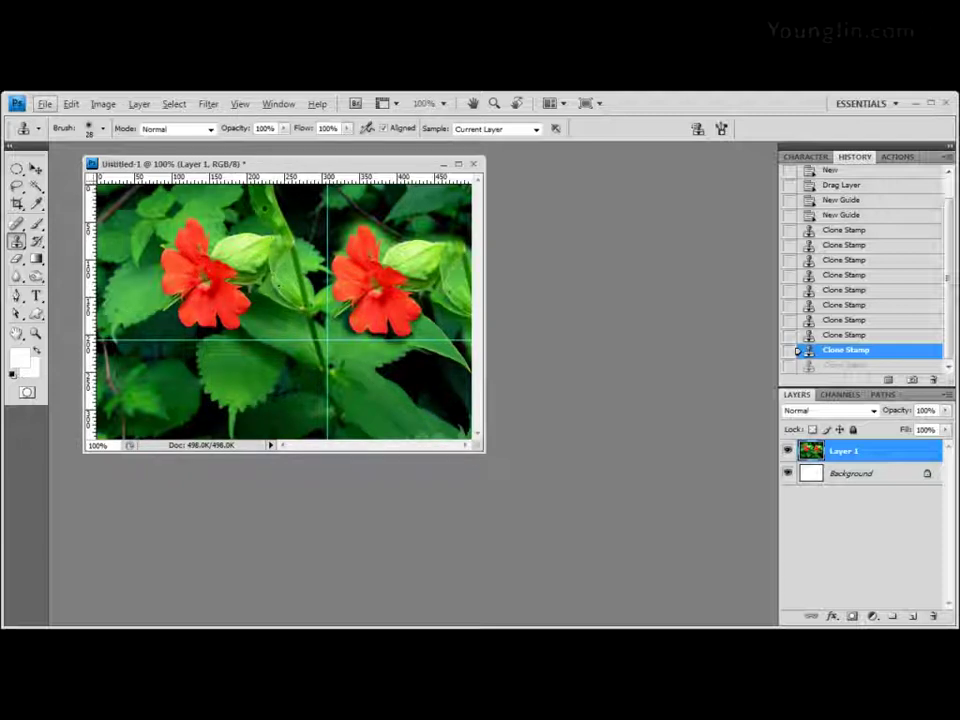
right_click(296, 266)
left_click(351, 339)
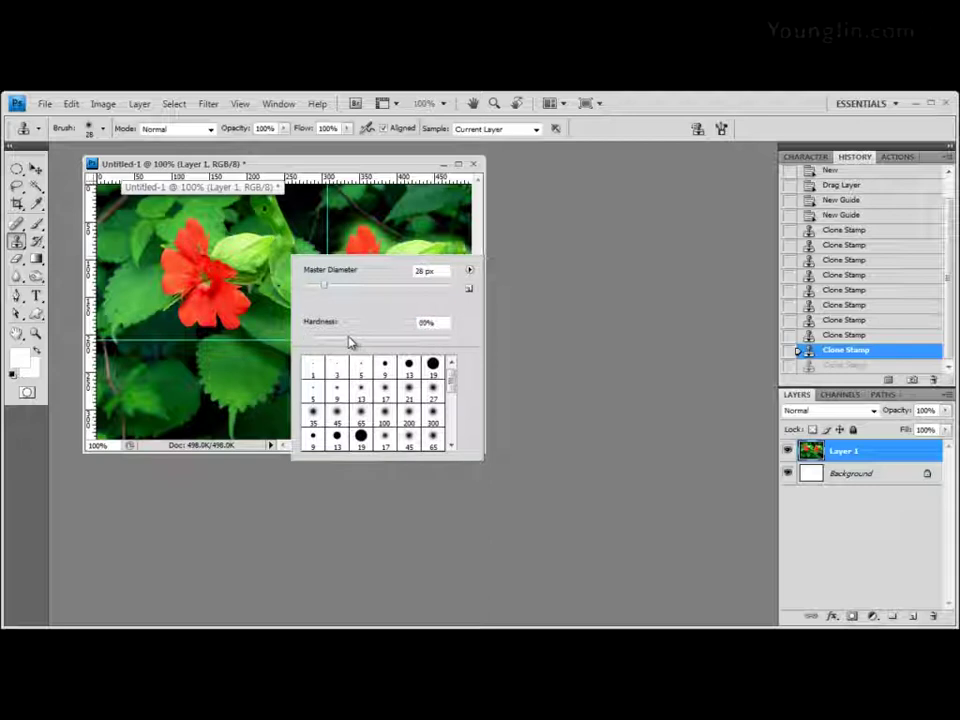
left_click(265, 117)
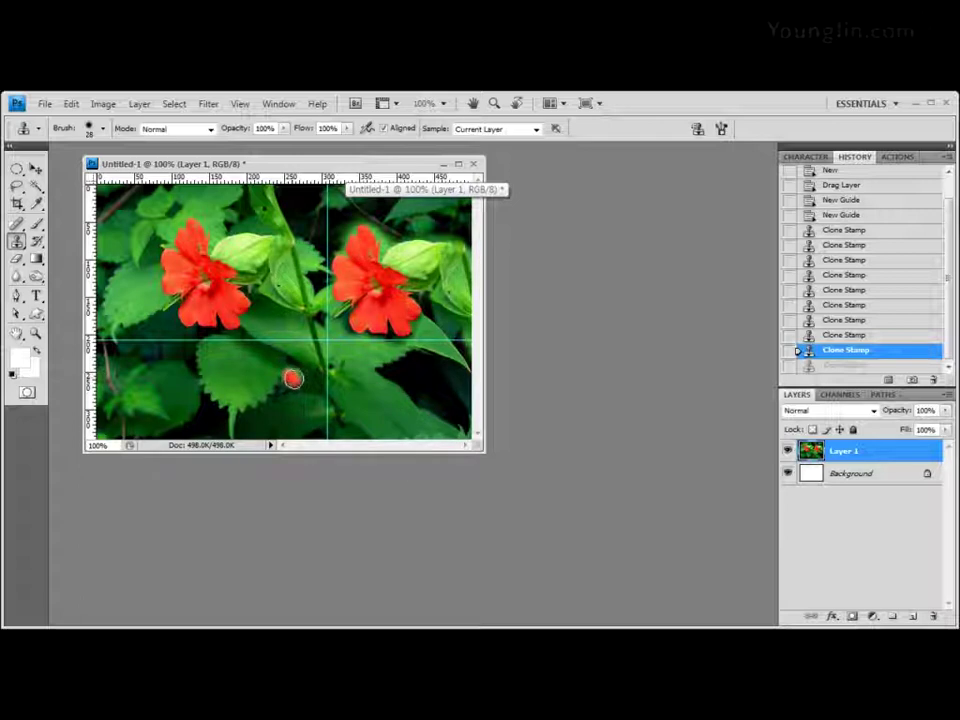
Clone the red flower onto the image's bottom edge beside the vertical guide, undoing the first stroke and painting it again slightly higher.
mouse_move(292, 378)
left_mouse_down()
mouse_move(304, 410)
mouse_move(333, 427)
left_mouse_up()
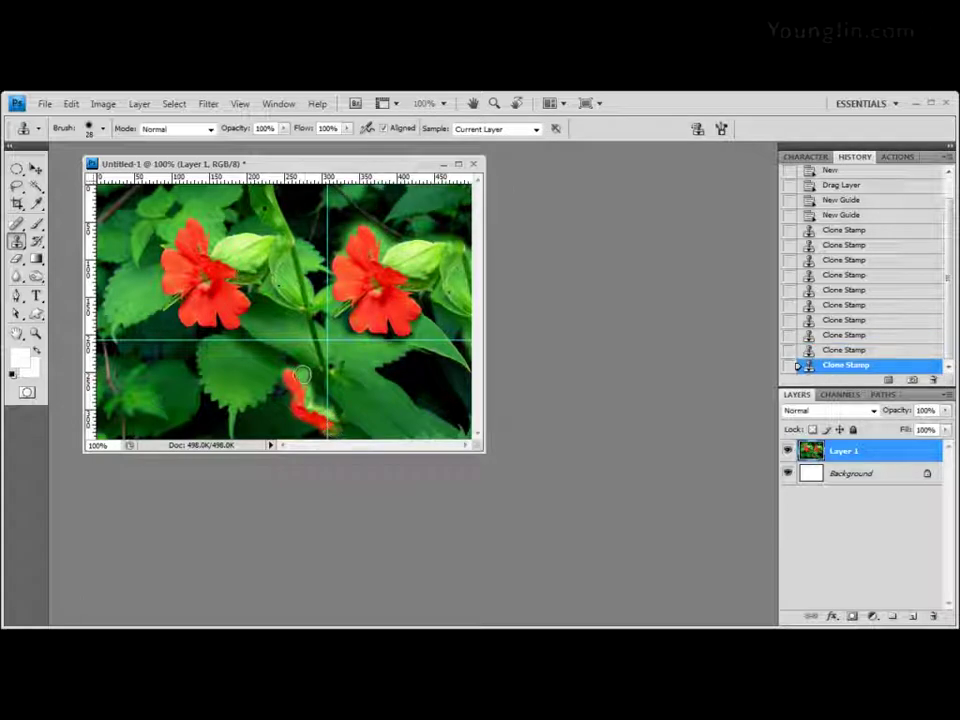
key("ctrl+z")
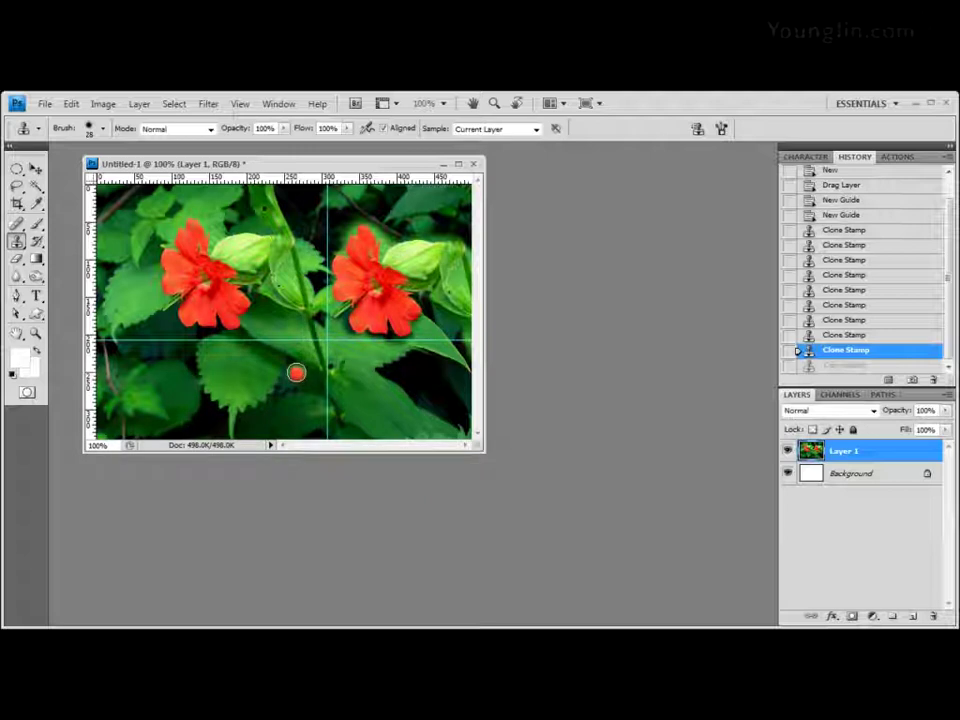
left_click_drag(296, 372, 306, 382)
mouse_move(313, 395)
left_mouse_down()
mouse_move(343, 437)
mouse_move(277, 437)
mouse_move(291, 385)
mouse_move(298, 424)
mouse_move(318, 427)
mouse_move(305, 394)
mouse_move(288, 385)
mouse_move(270, 427)
mouse_move(272, 404)
mouse_move(292, 399)
mouse_move(288, 385)
mouse_move(283, 439)
mouse_move(350, 430)
left_mouse_up()
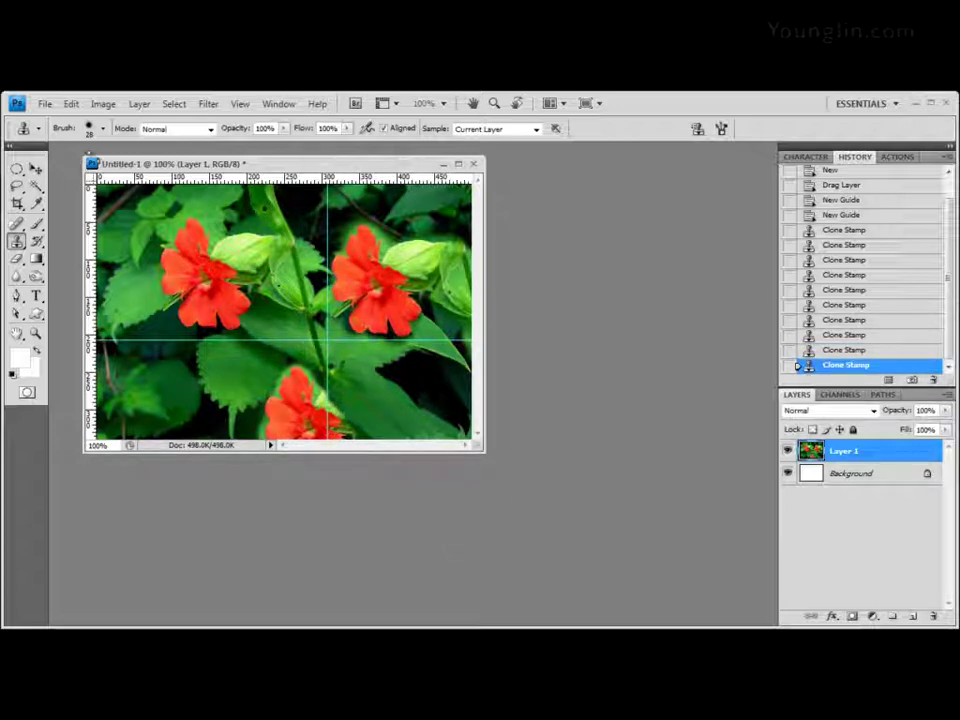
Clear all guides and save the document as 챕터2-3.psd in Photoshop format with maximum compatibility.
left_click(243, 105)
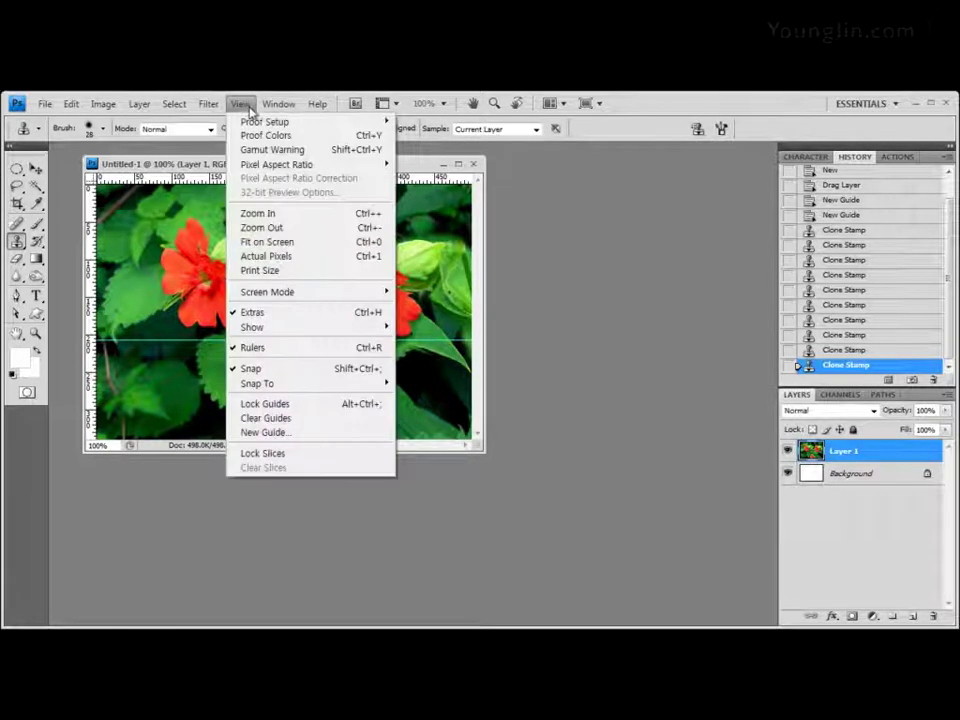
left_click(288, 419)
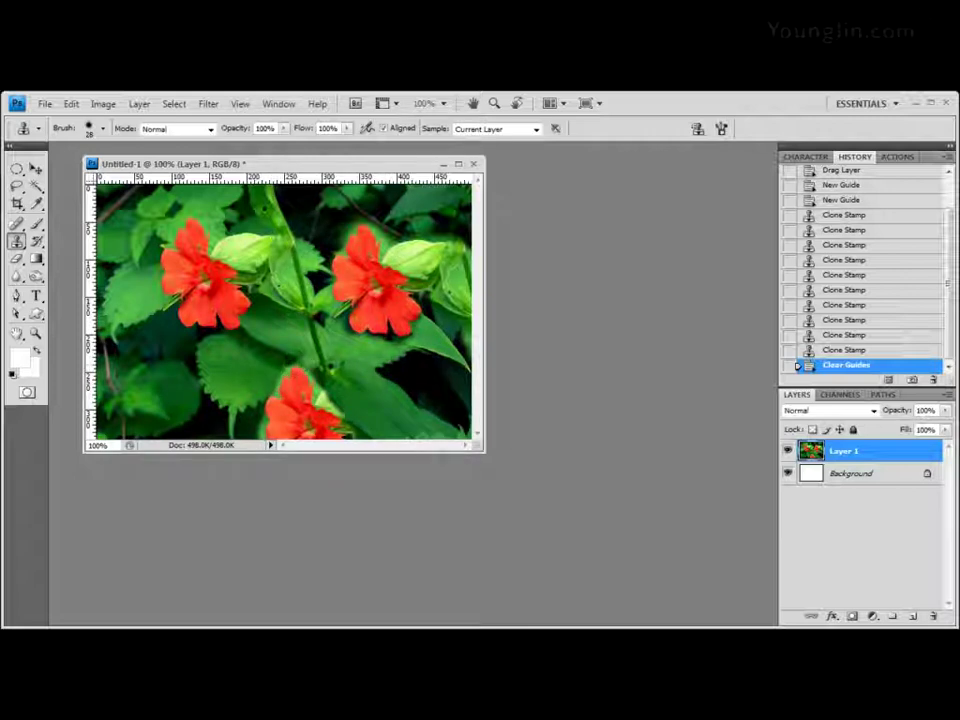
left_click(45, 103)
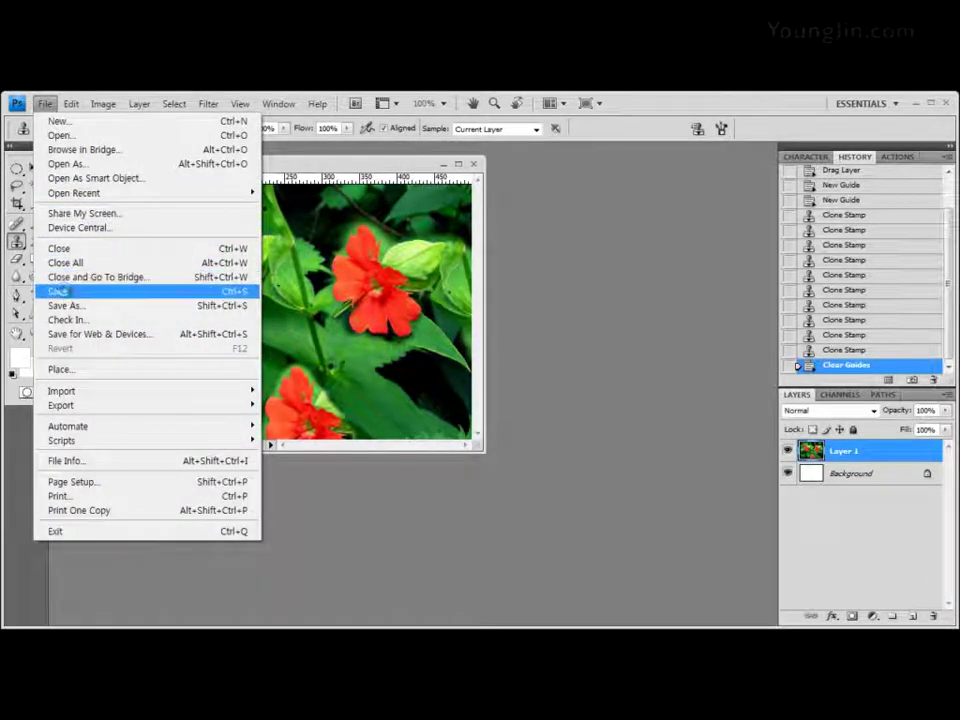
left_click(58, 291)
left_click(549, 222)
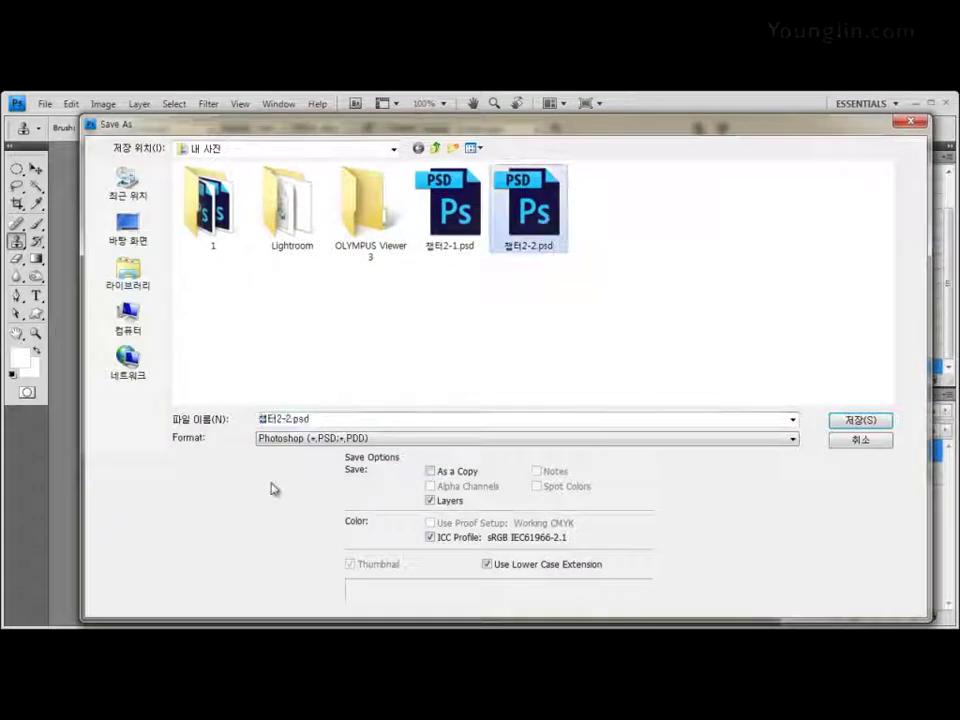
left_click_drag(260, 419, 310, 420)
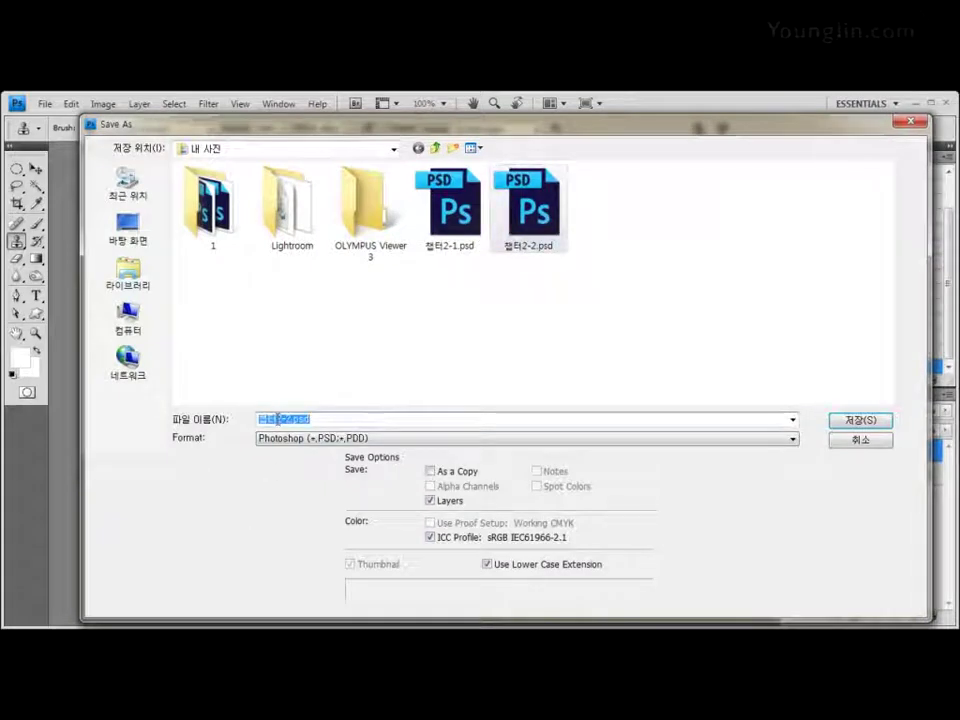
left_click(307, 421)
key("Left")
key("Left")
key("Left")
key("Left")
key("BackSpace")
type("3")
key("Return")
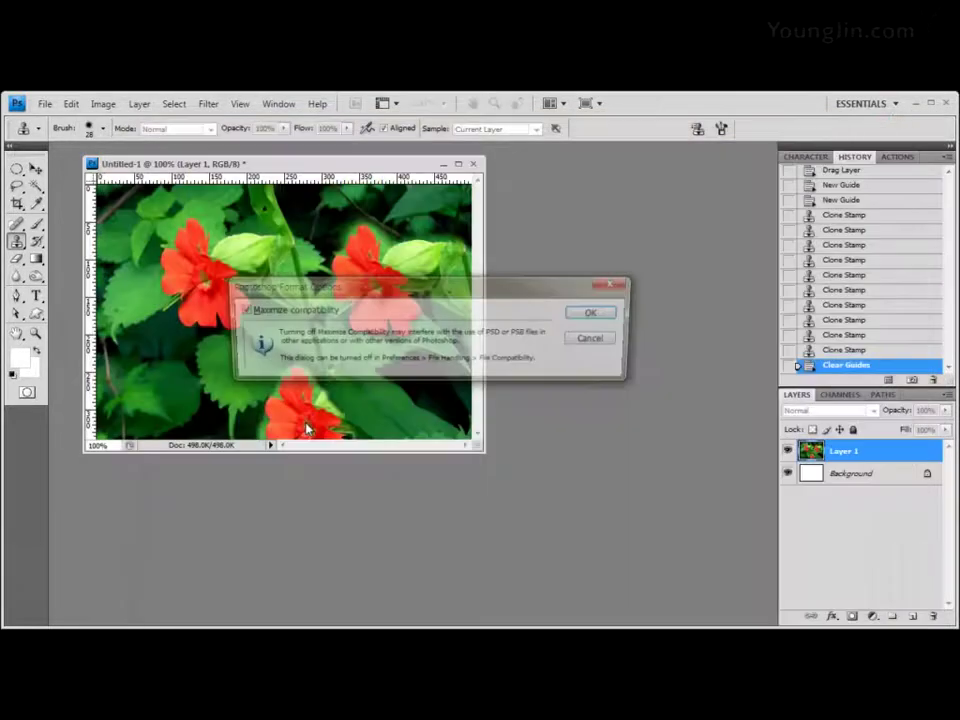
key("Return")
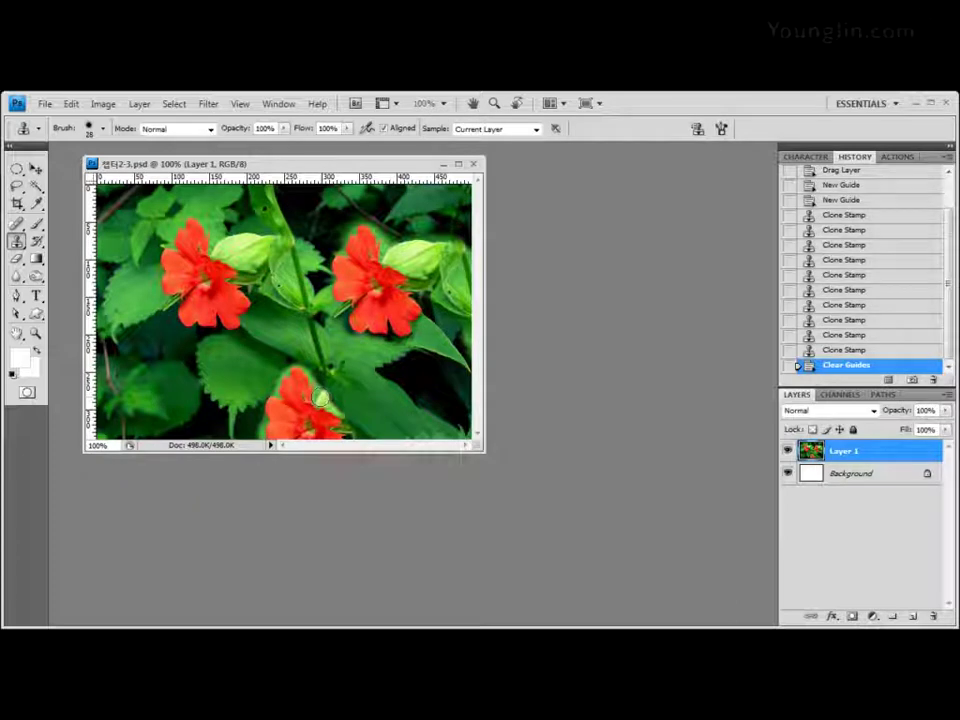
Float the Layers panel beside the document window and look over the blend modes available for Layer 1.
left_click_drag(806, 397, 487, 168)
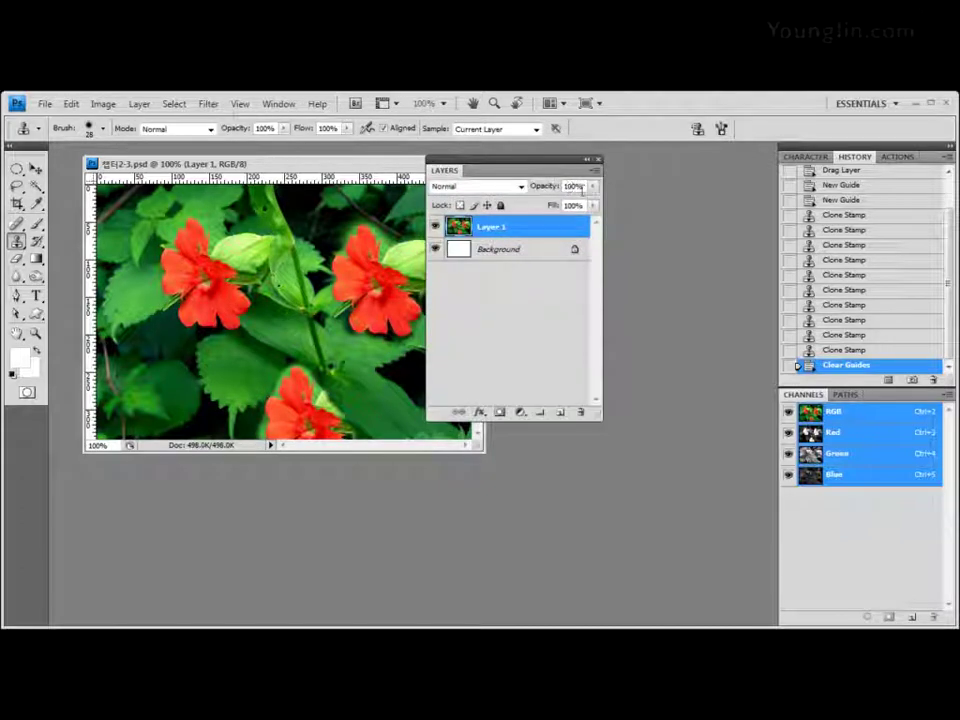
left_click_drag(572, 166, 668, 178)
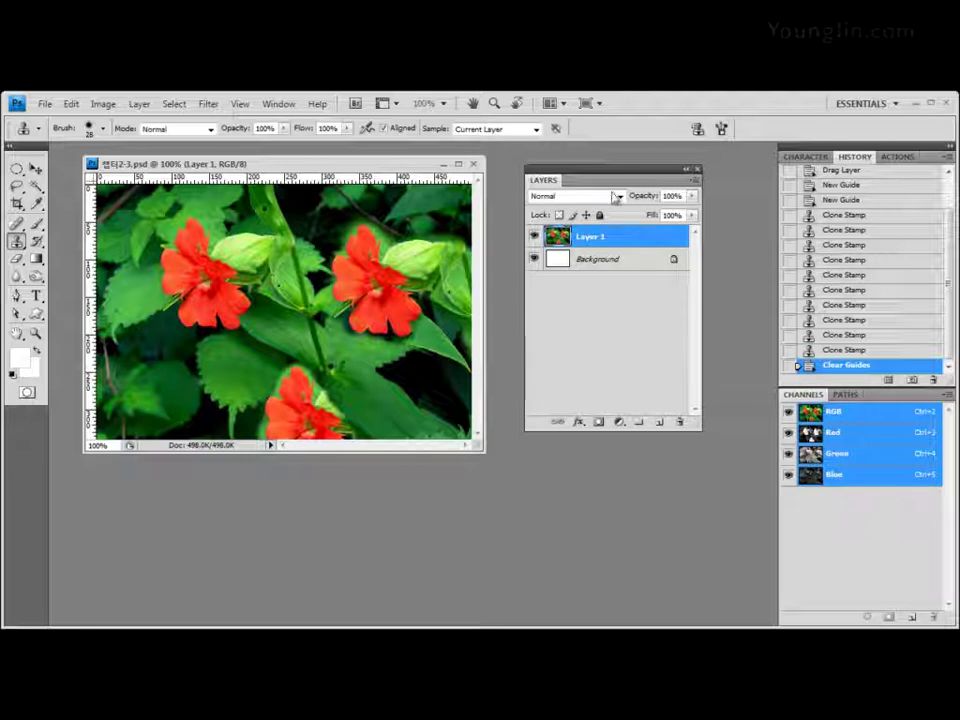
left_click(620, 196)
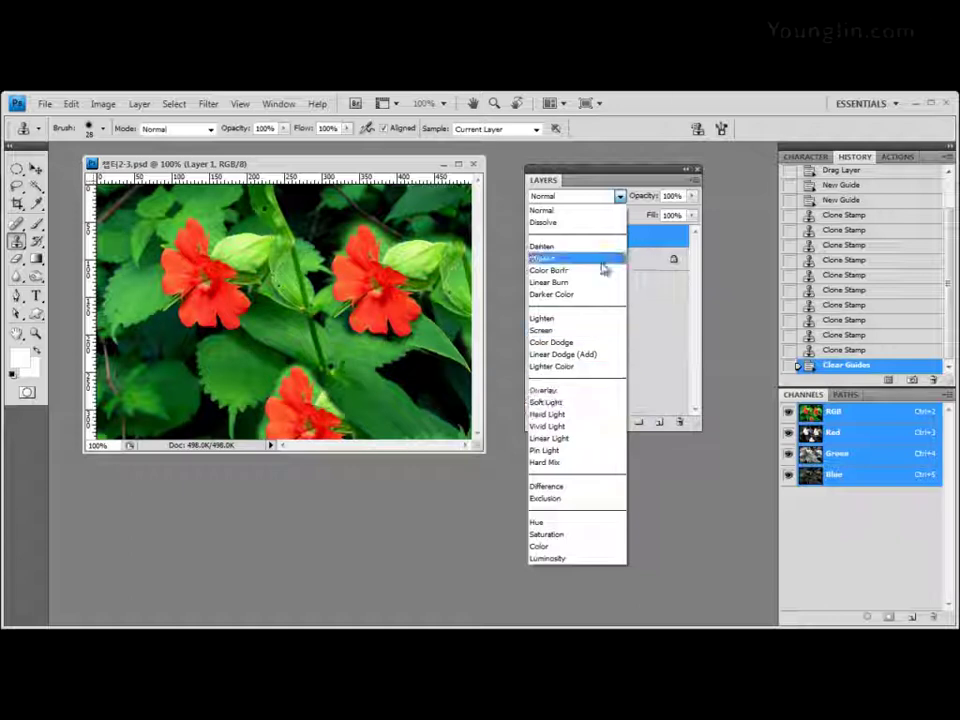
left_click(614, 181)
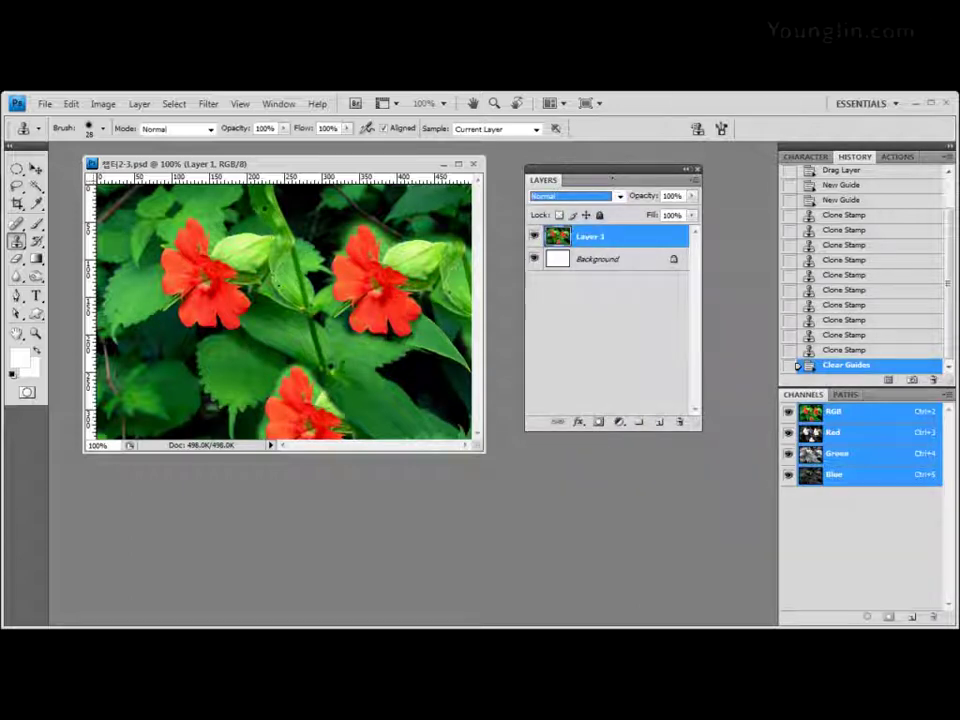